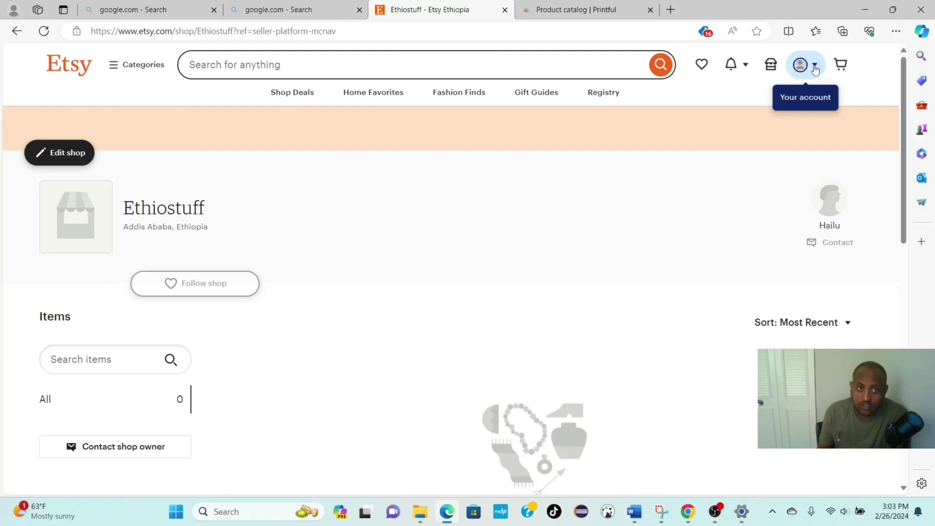
Step: Open the Shop Manager dashboard of the Ethiostuff Etsy shop
left_click(815, 70)
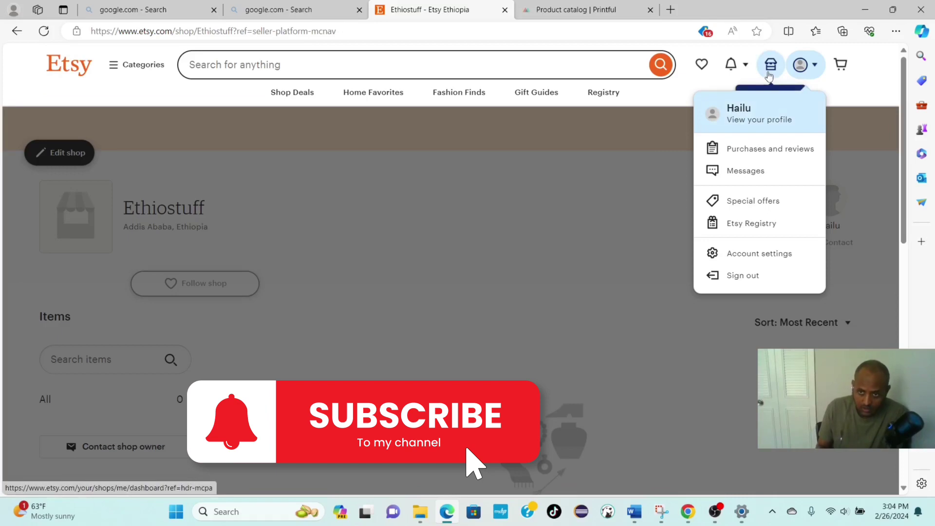
left_click(624, 205)
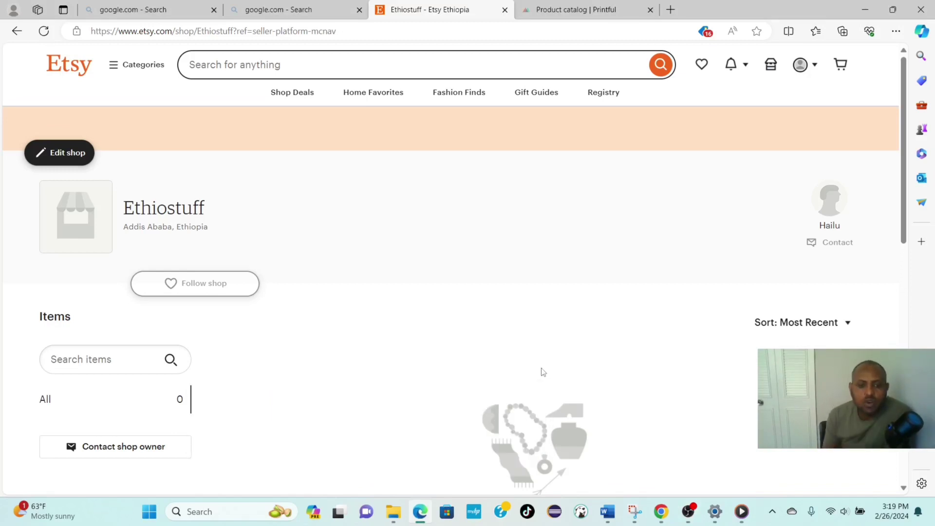
left_click(771, 70)
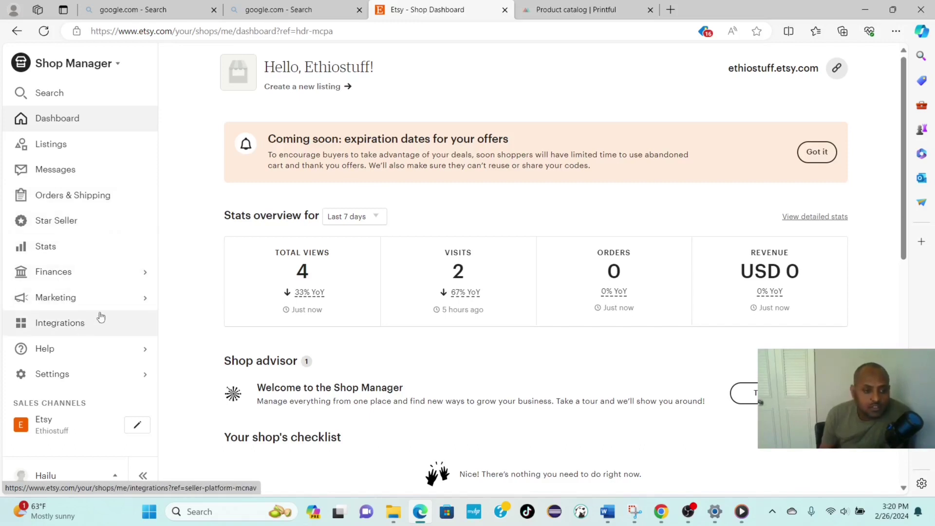
mouse_move(314, 297)
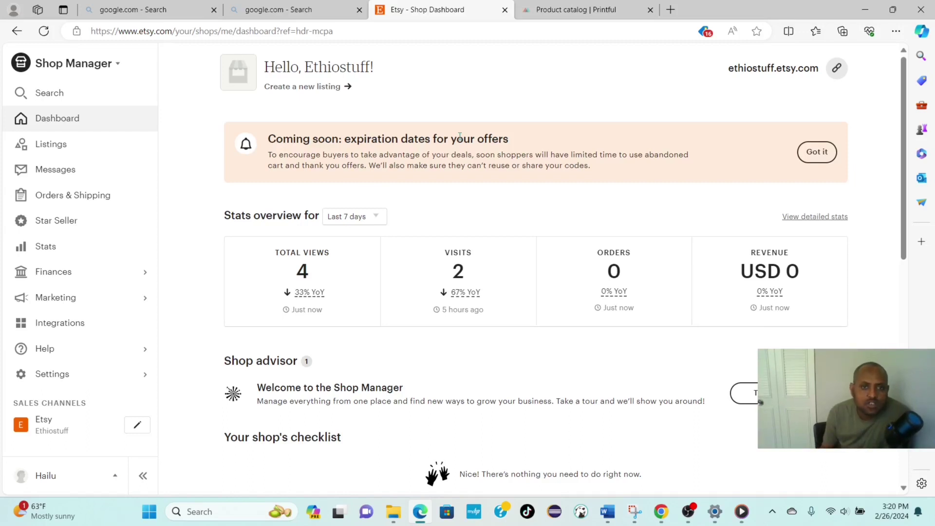
Step: Switch to Chrome and open Printful's website from its non-sponsored result in the printful Google search
left_click(590, 13)
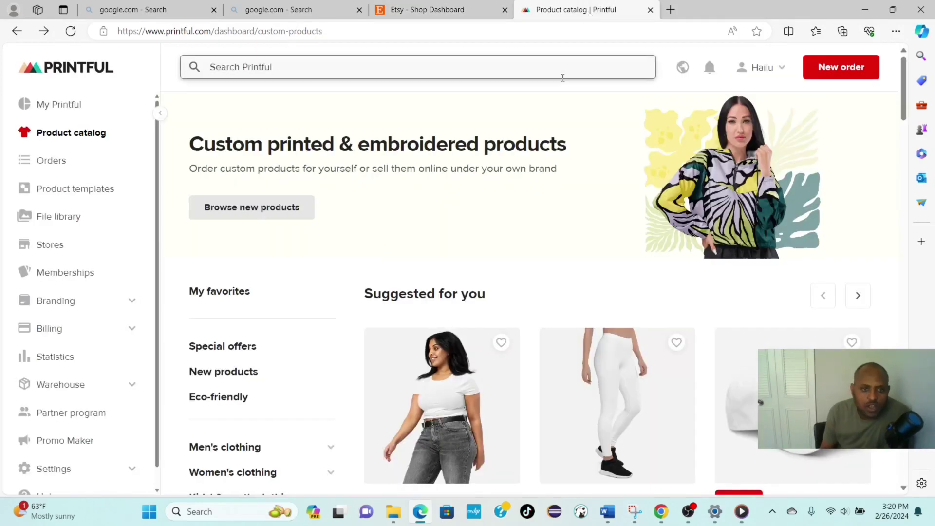
left_click(661, 513)
left_click(300, 11)
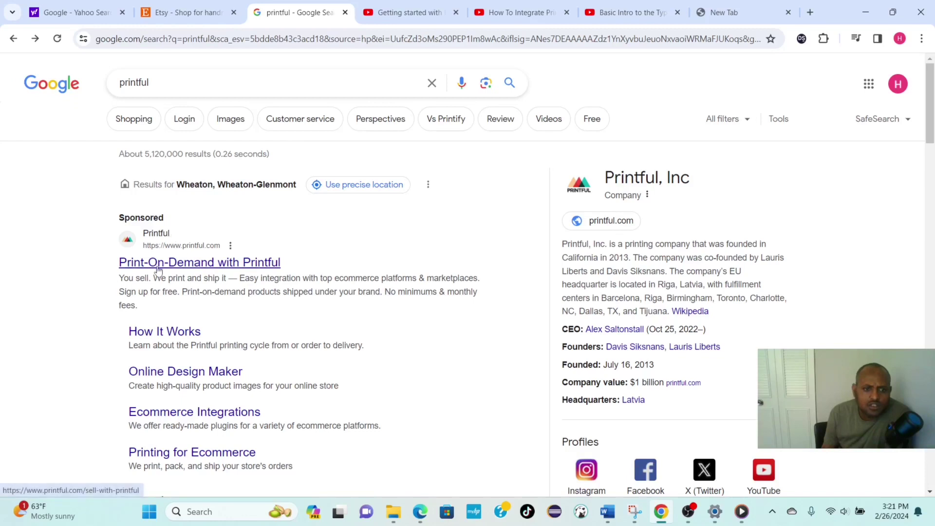
scroll(217, 290, "down", 1)
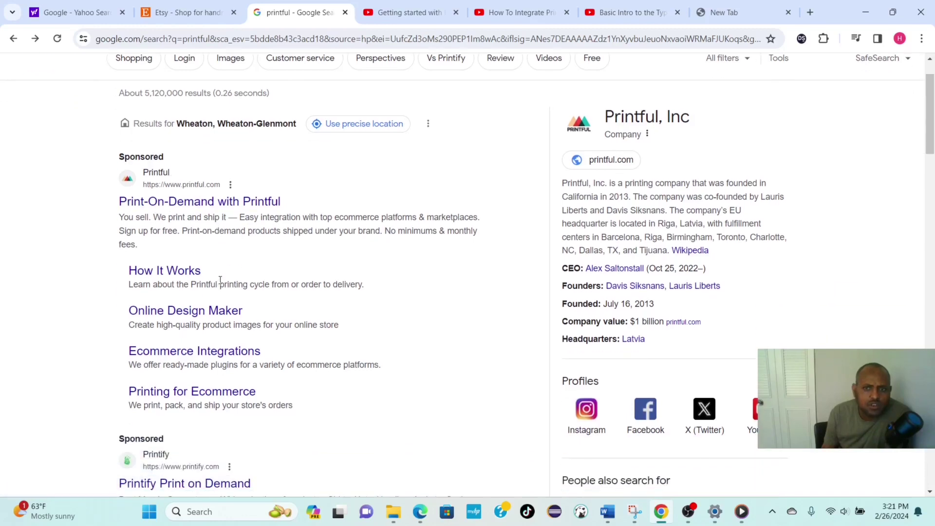
scroll(221, 280, "down", 3)
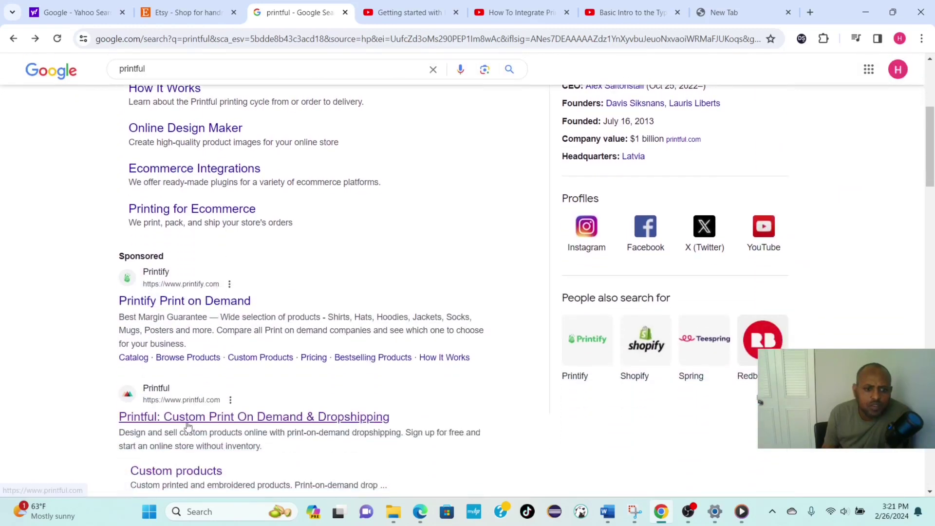
left_click(189, 423)
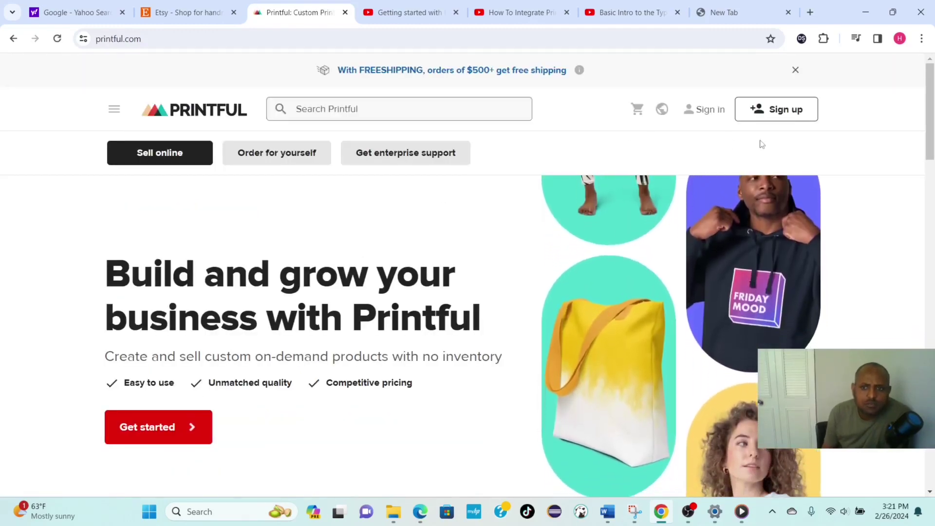
Step: Open Printful's new-account registration and show the form for signing up with an email address
left_click(788, 114)
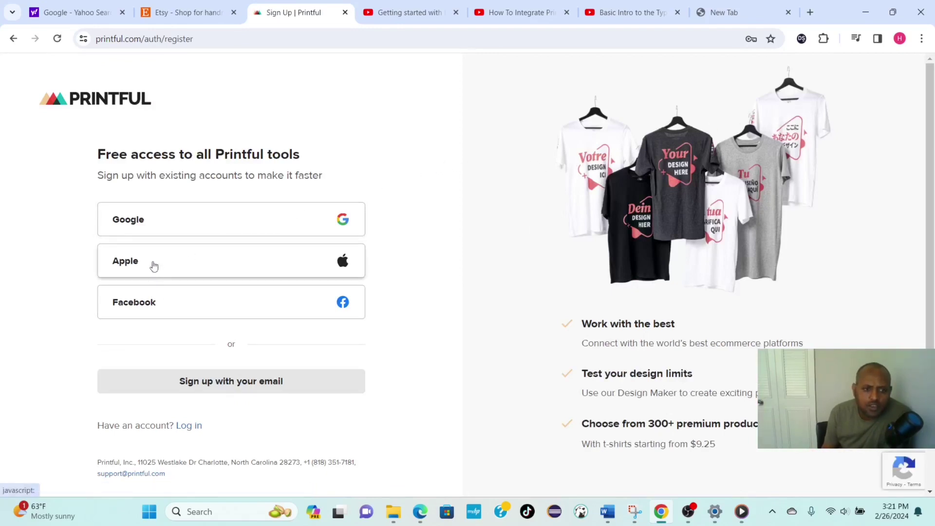
scroll(440, 268, "down", 1)
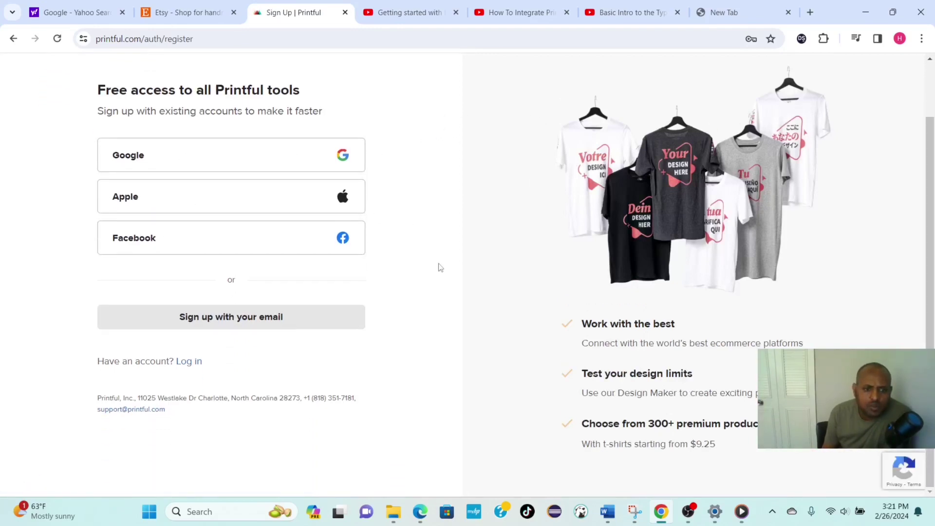
left_click(225, 318)
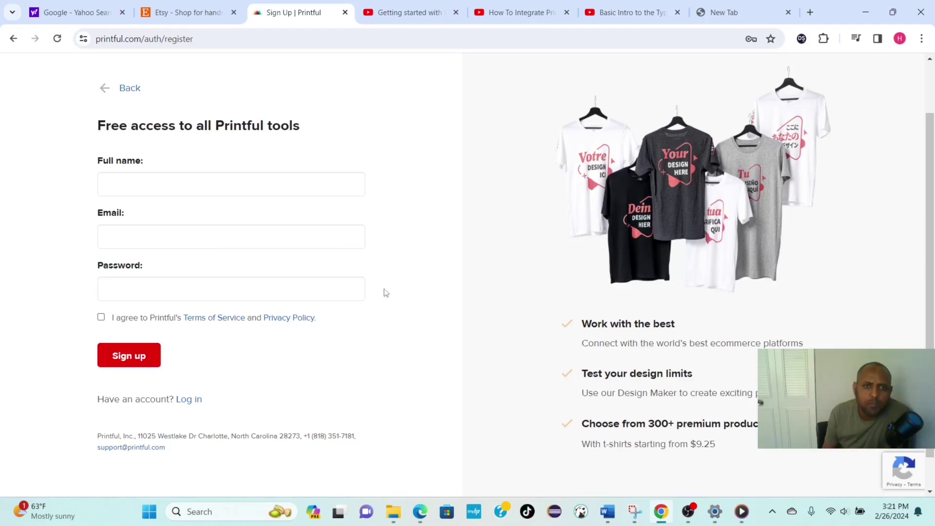
Step: Switch back to Edge and look through the Printful product catalog, examining the suggested products, prices and shop-by categories
left_click(419, 511)
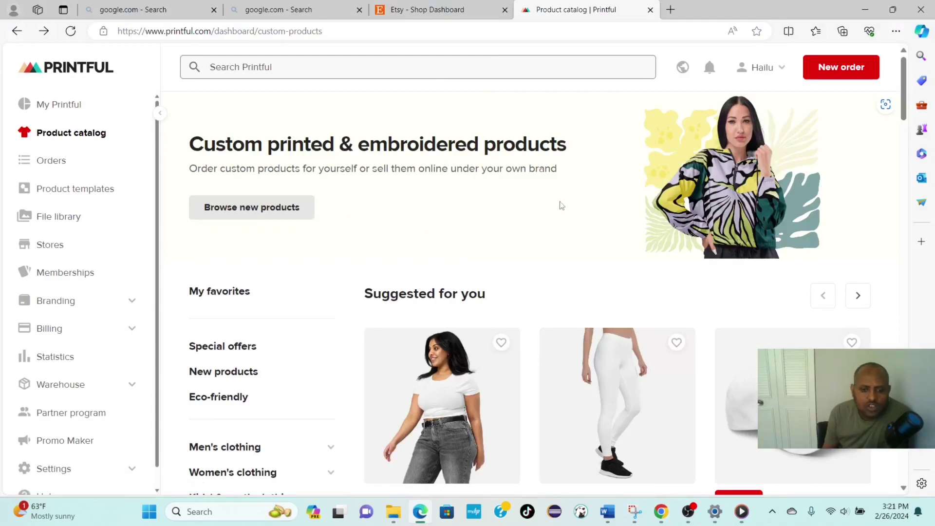
scroll(491, 256, "down", 8)
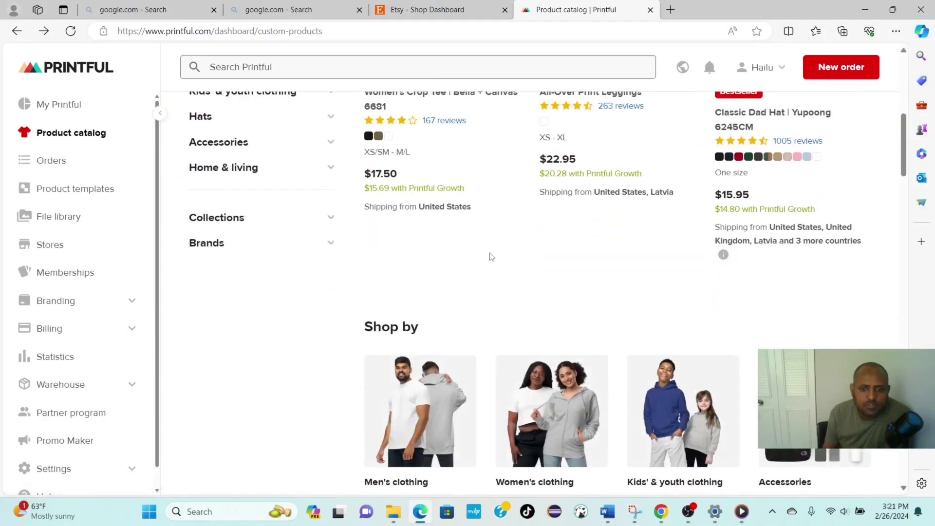
scroll(491, 256, "up", 8)
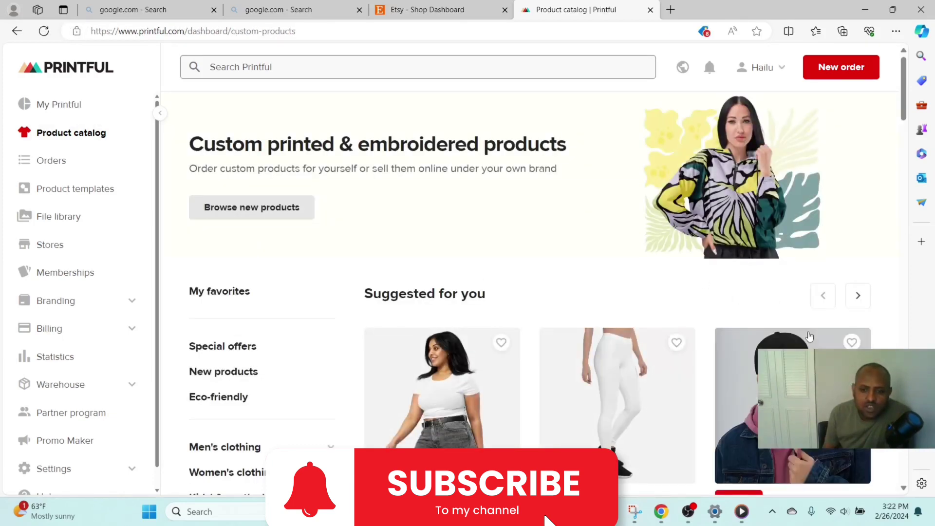
scroll(560, 273, "down", 4)
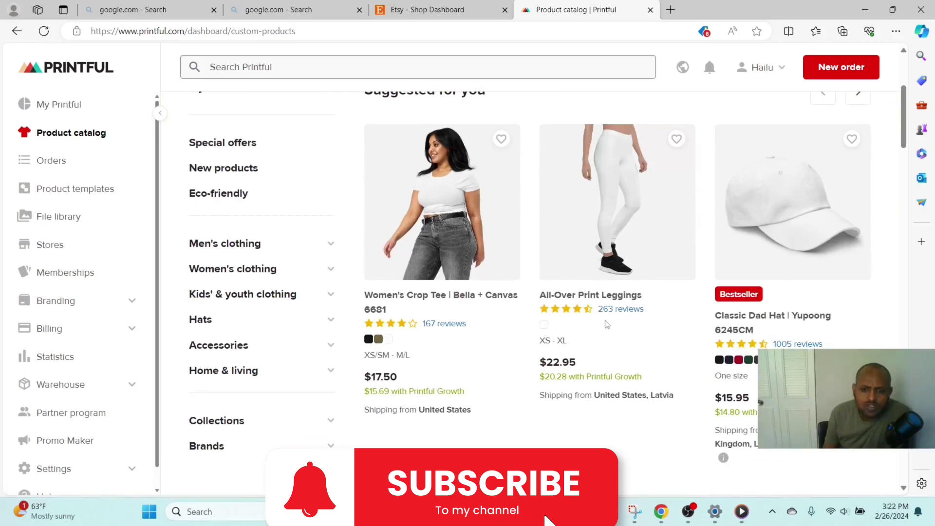
scroll(608, 326, "down", 3)
scroll(607, 330, "down", 6)
scroll(607, 330, "down", 12)
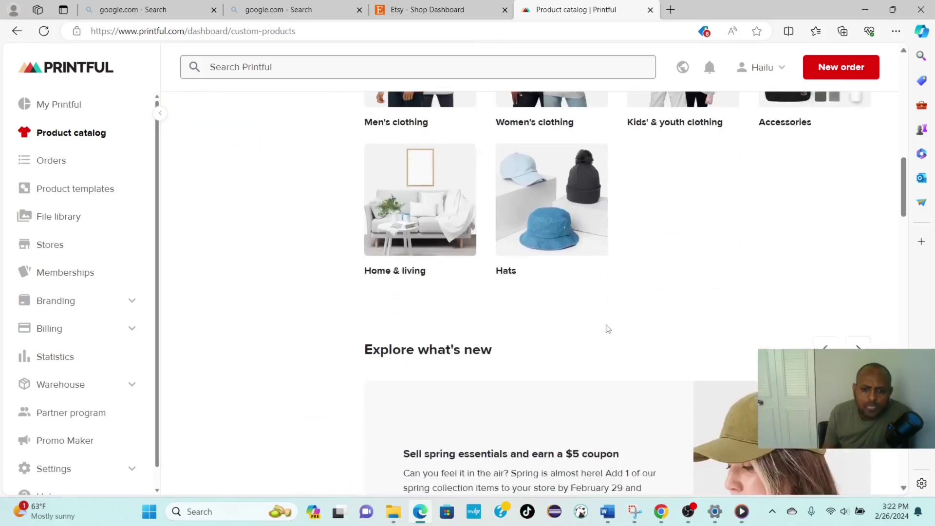
scroll(607, 329, "down", 3)
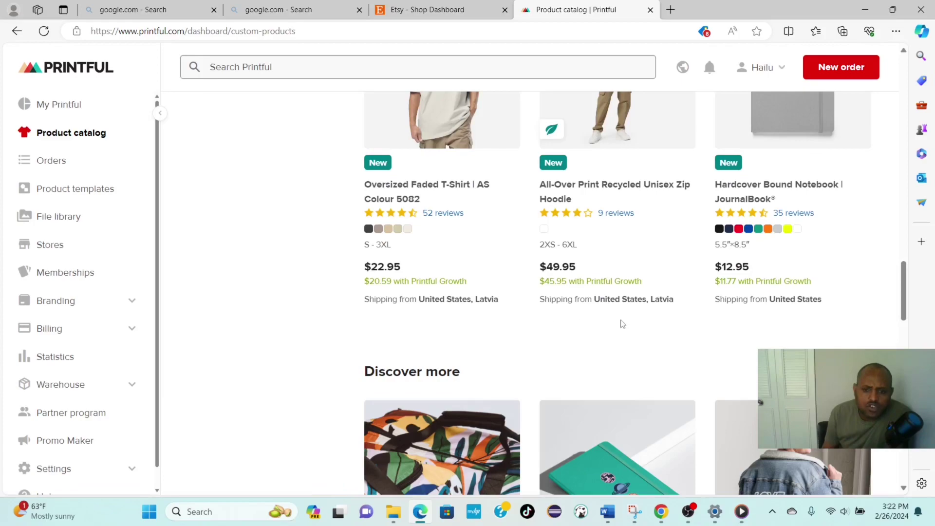
scroll(620, 324, "down", 6)
scroll(621, 323, "up", 10)
scroll(621, 324, "up", 15)
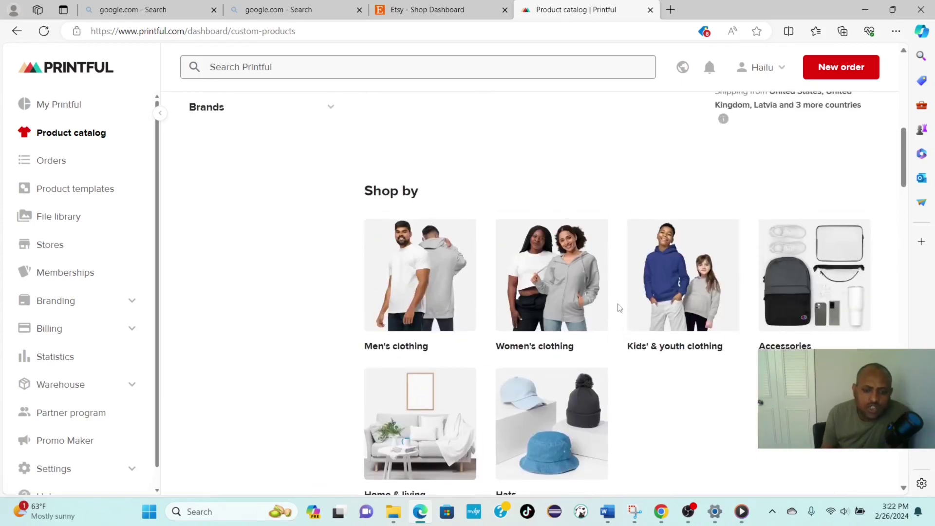
scroll(473, 320, "up", 8)
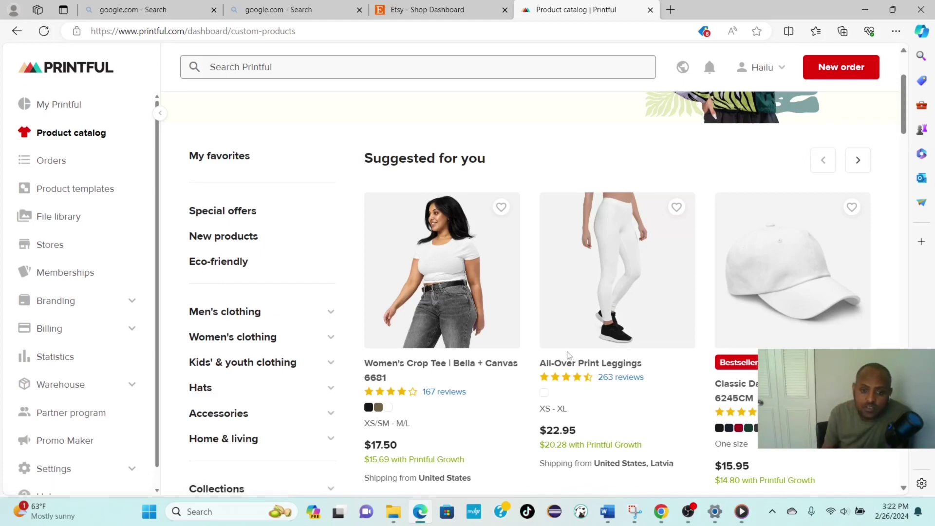
scroll(457, 362, "down", 3)
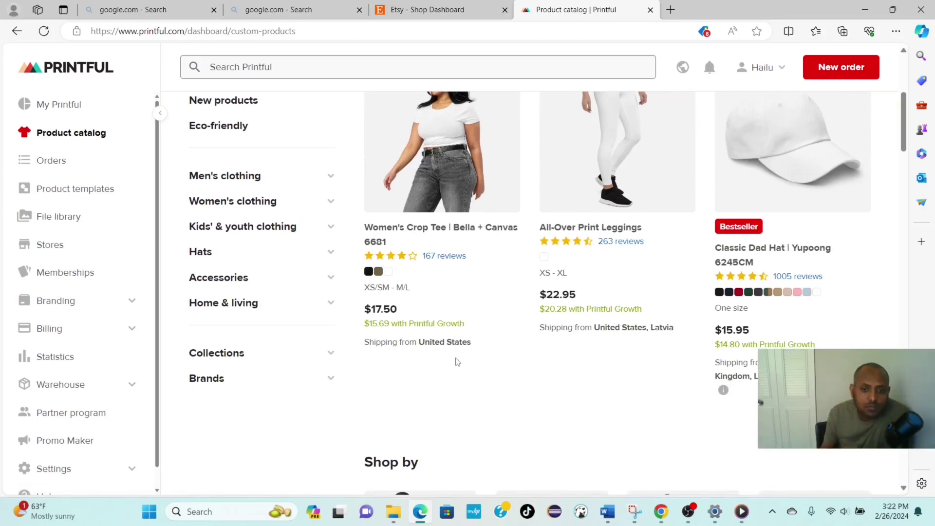
scroll(454, 369, "up", 6)
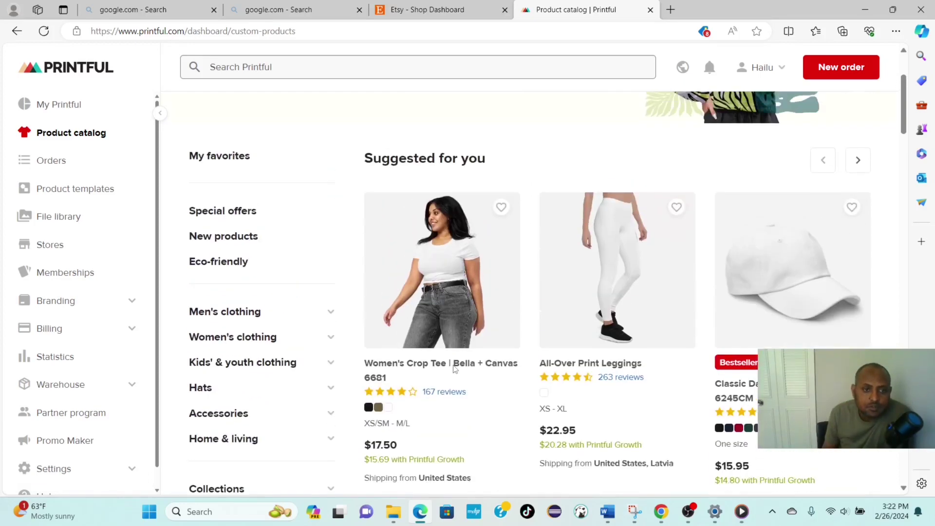
mouse_move(399, 365)
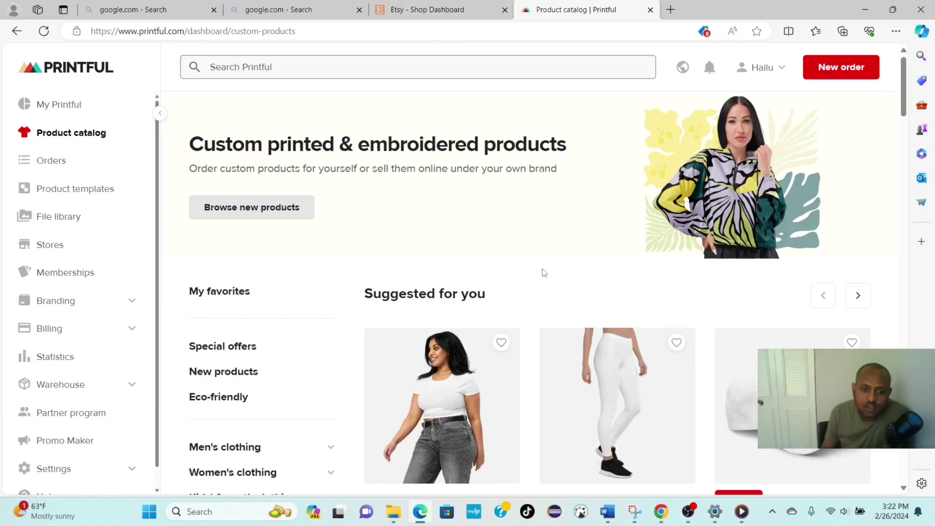
Step: Return to the Etsy Shop Manager and open the list of integrations already connected to the shop
left_click(422, 9)
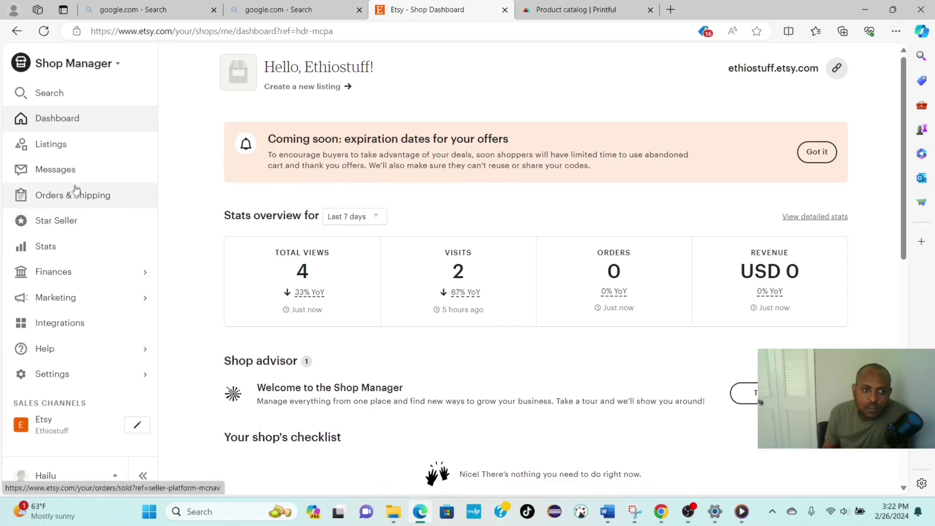
left_click(76, 327)
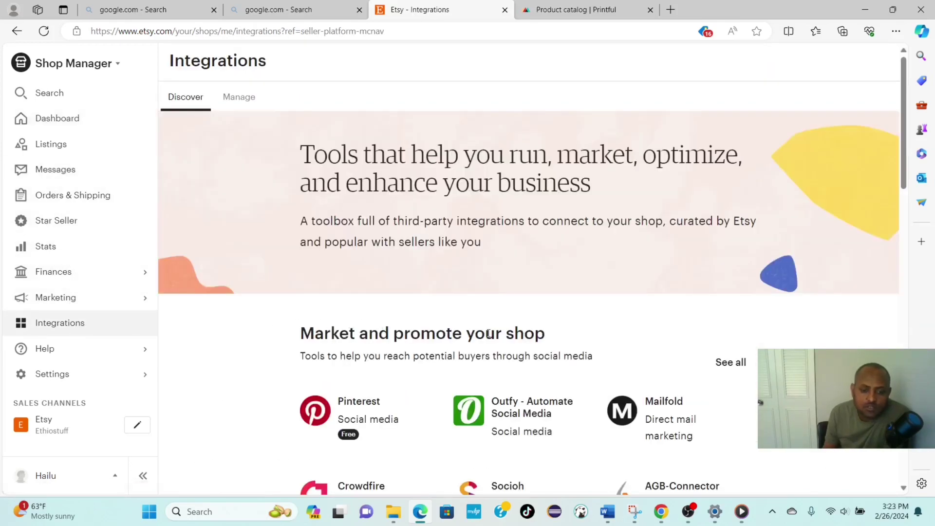
scroll(455, 327, "down", 3)
scroll(455, 326, "up", 3)
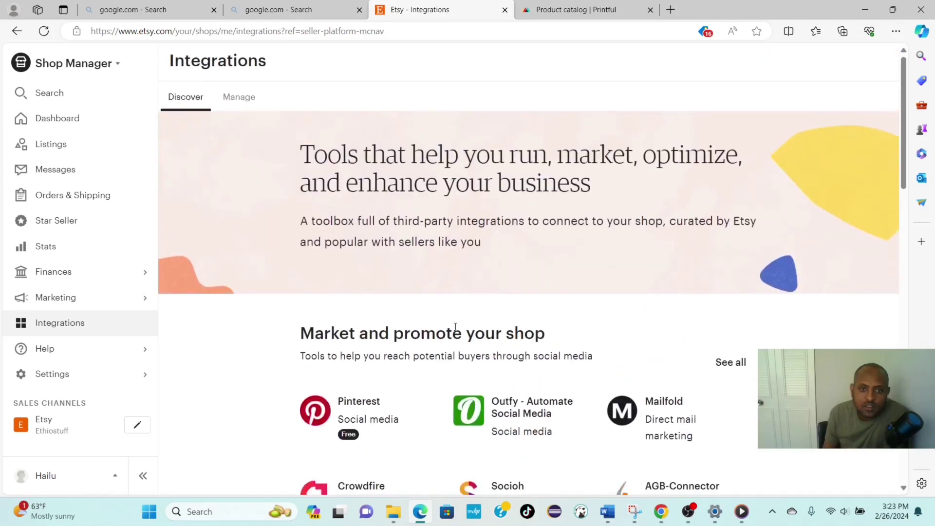
left_click(235, 100)
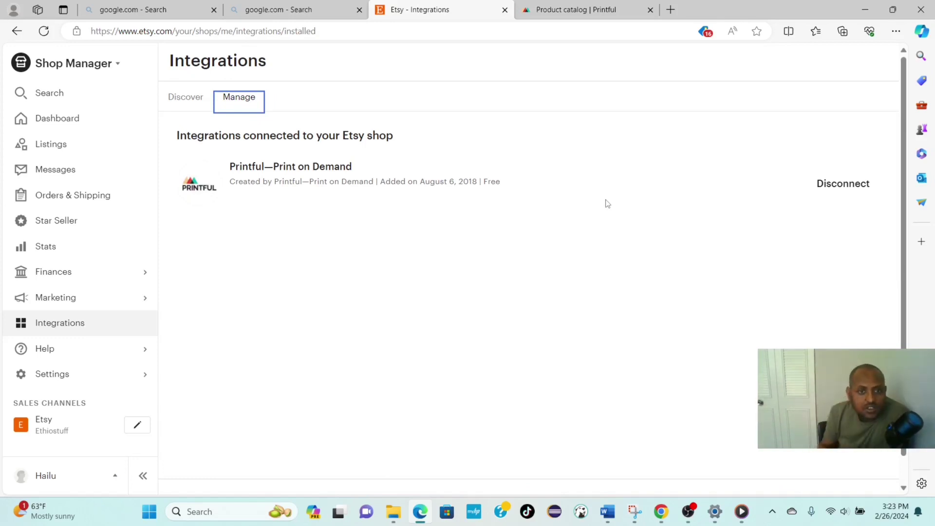
Step: Disconnect the Printful—Print on Demand integration from the Etsy shop and return to the shop dashboard
left_click(840, 190)
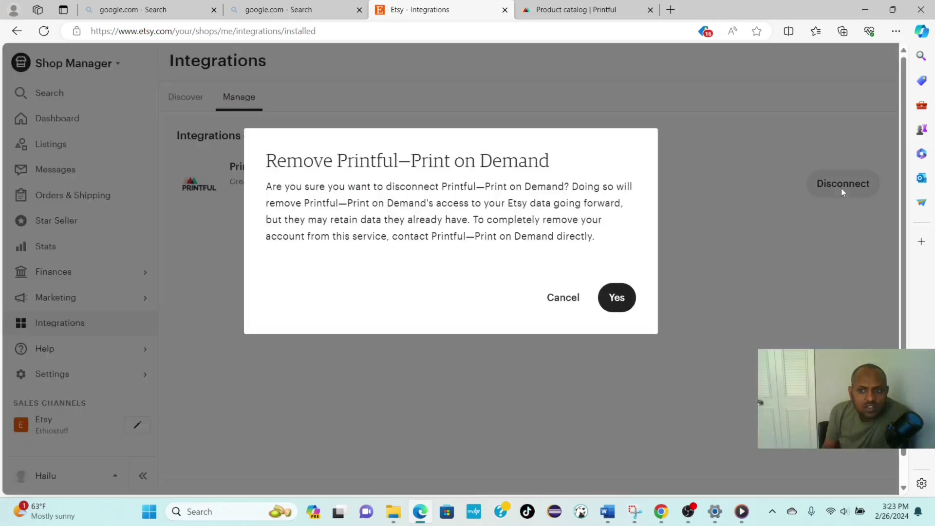
left_click(617, 298)
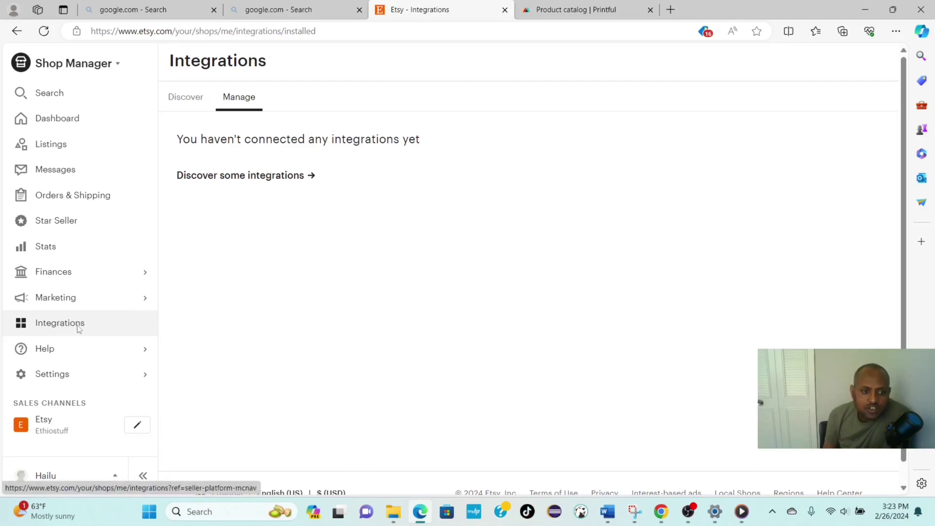
left_click(60, 120)
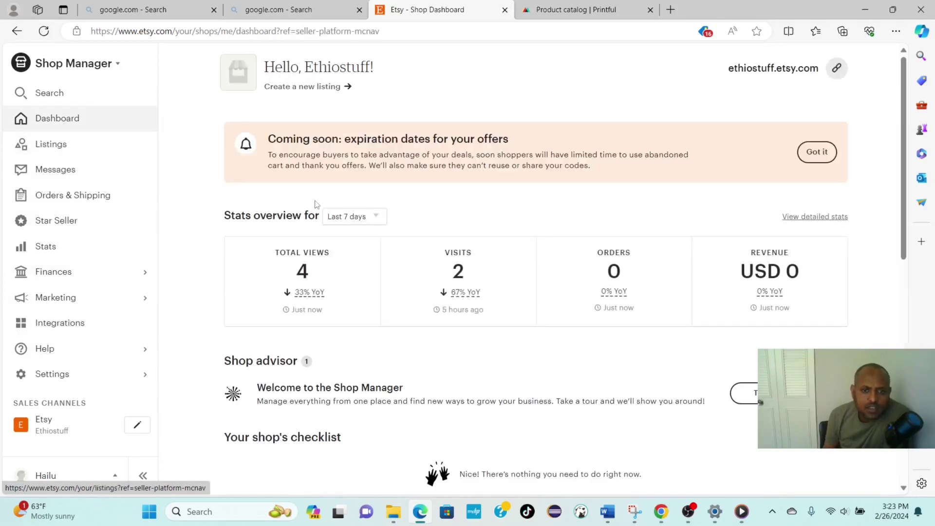
Step: Go to Stores in Printful and choose Etsy as the ecommerce platform to connect
left_click(568, 11)
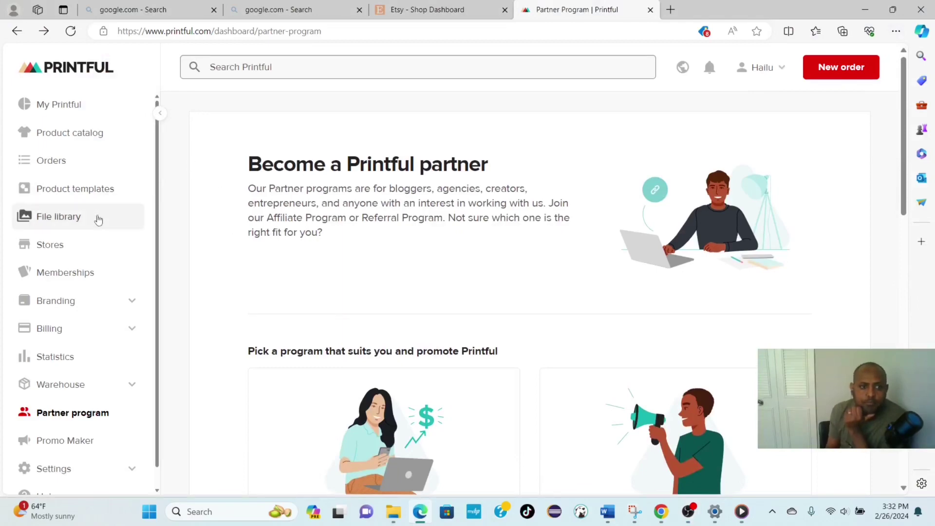
left_click(58, 246)
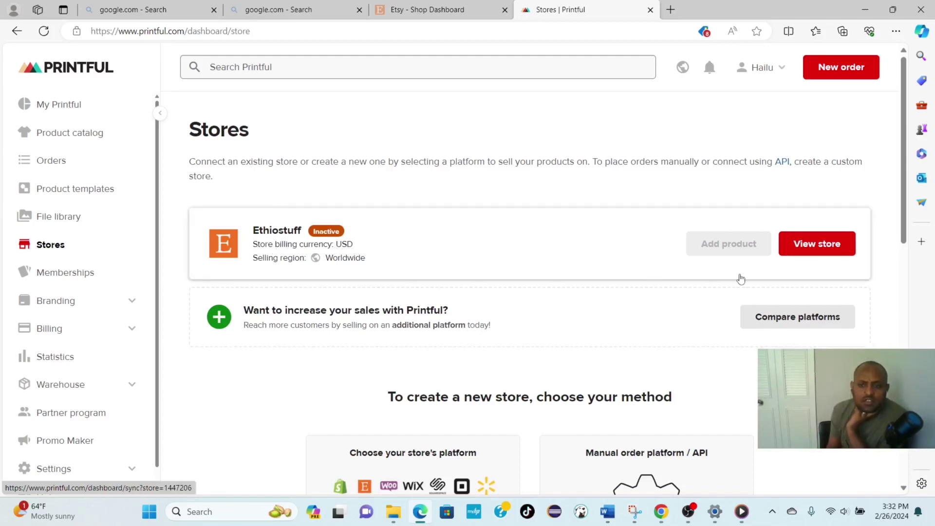
scroll(543, 282, "down", 5)
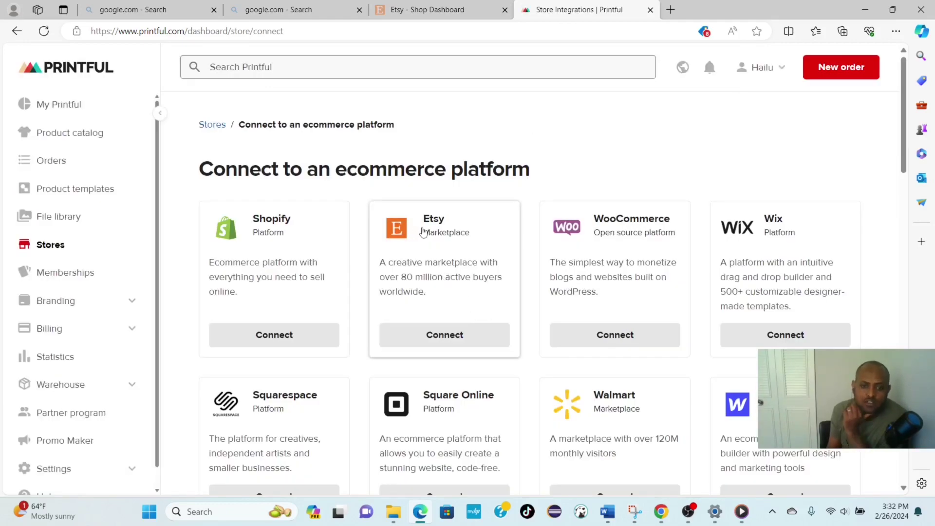
left_click(447, 335)
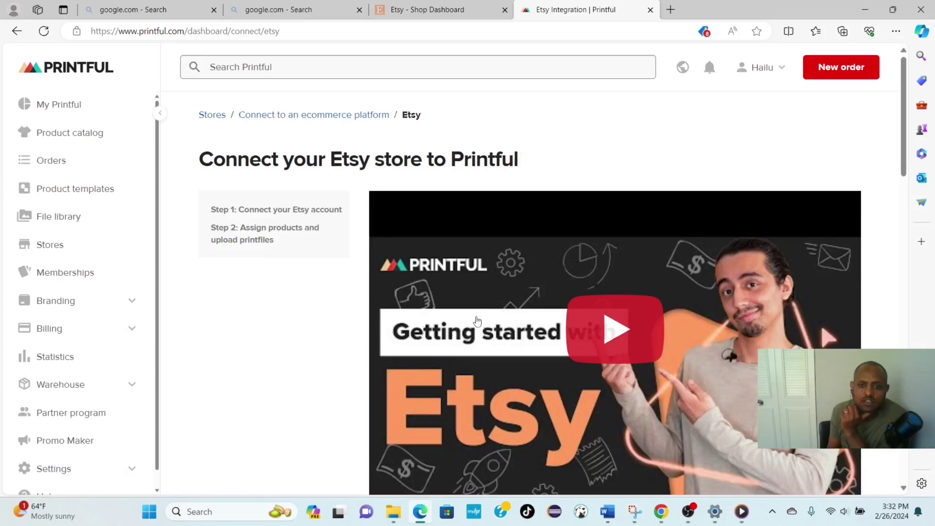
Step: Start connecting the Etsy account to Printful and proceed to Etsy's sign-in page
scroll(468, 320, "down", 4)
scroll(490, 322, "down", 5)
left_click(428, 317)
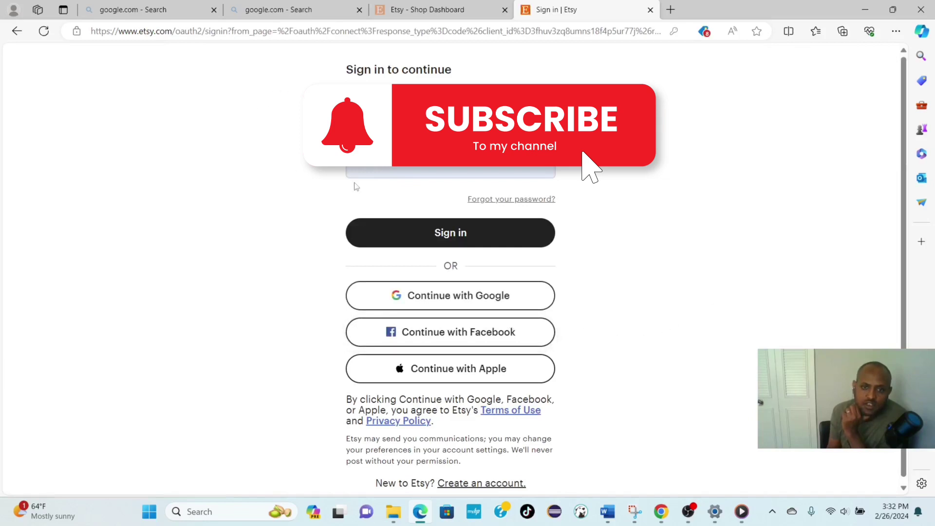
Step: Sign in to Etsy and grant Printful—Print on Demand access to the account
left_click(464, 232)
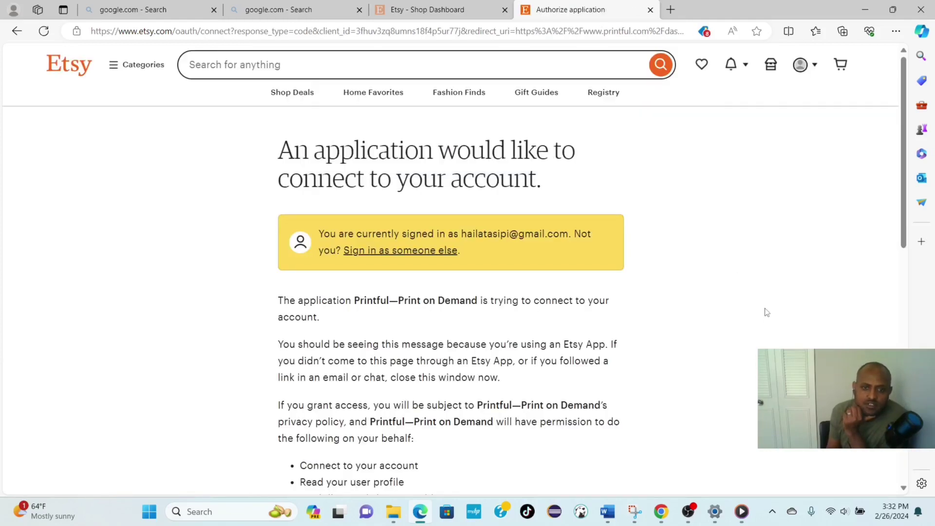
scroll(764, 305, "down", 6)
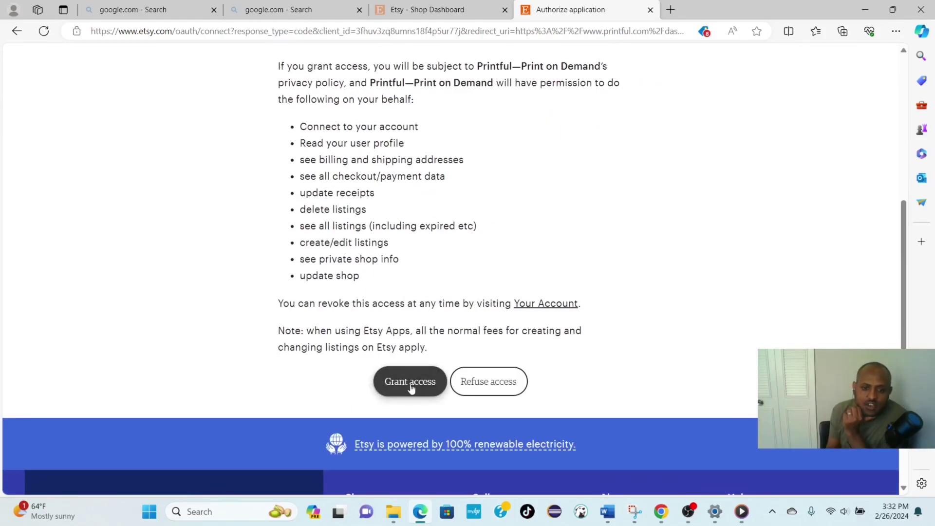
left_click(410, 384)
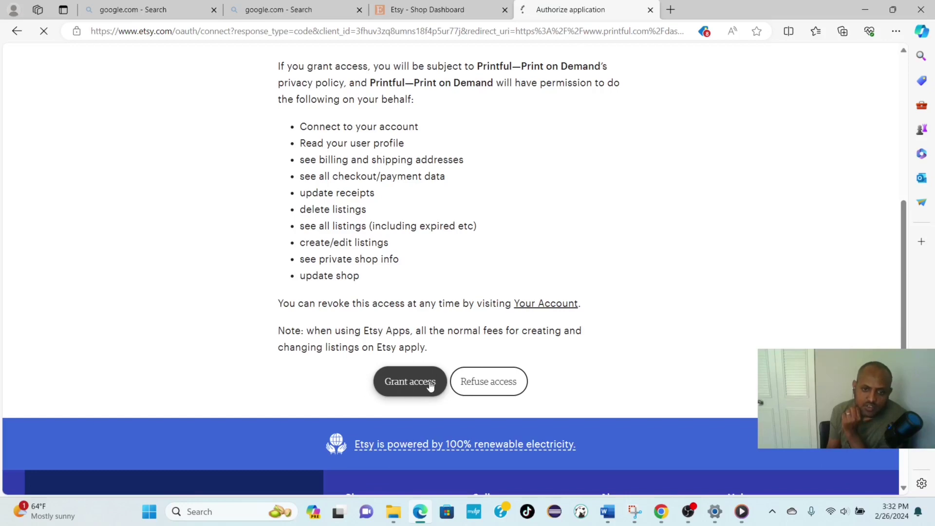
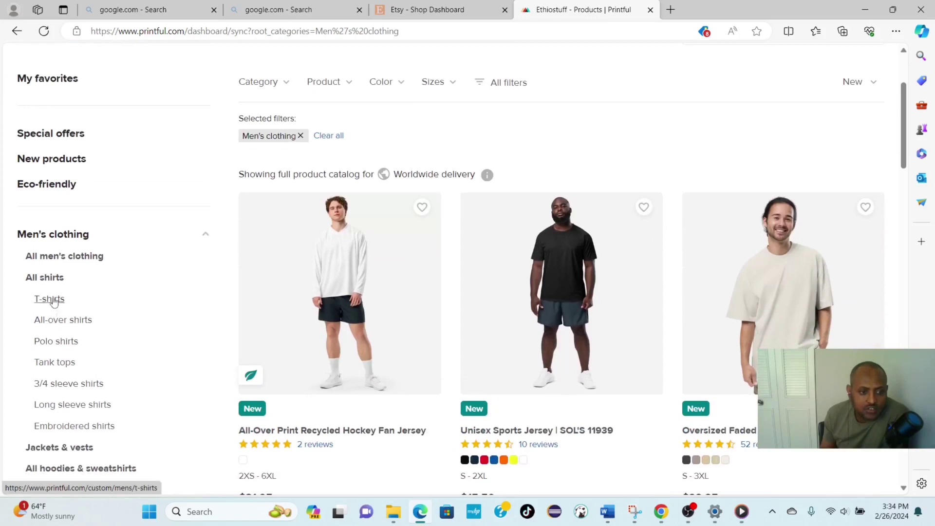
Step: Choose the Men's Classic Tee | Gildan 5000 from the men's T-shirts and skip the Design Maker introduction
left_click(54, 300)
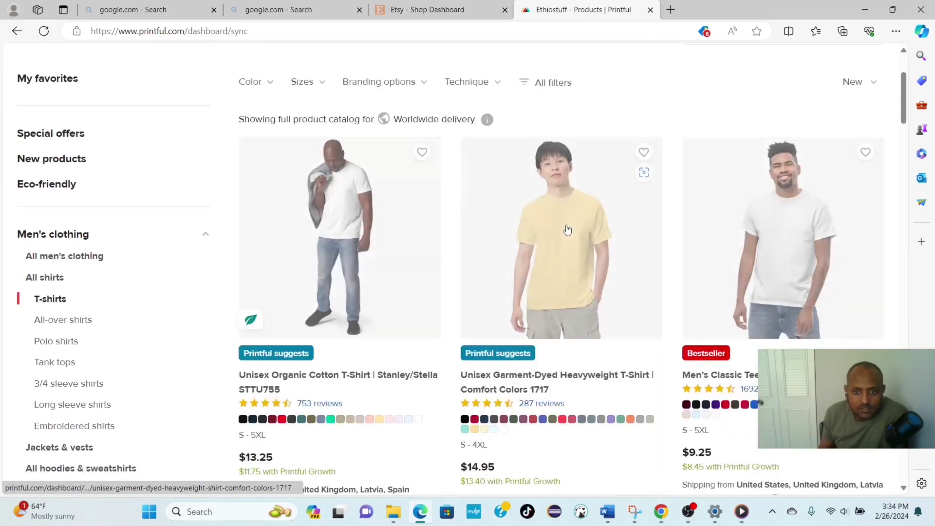
scroll(599, 268, "down", 3)
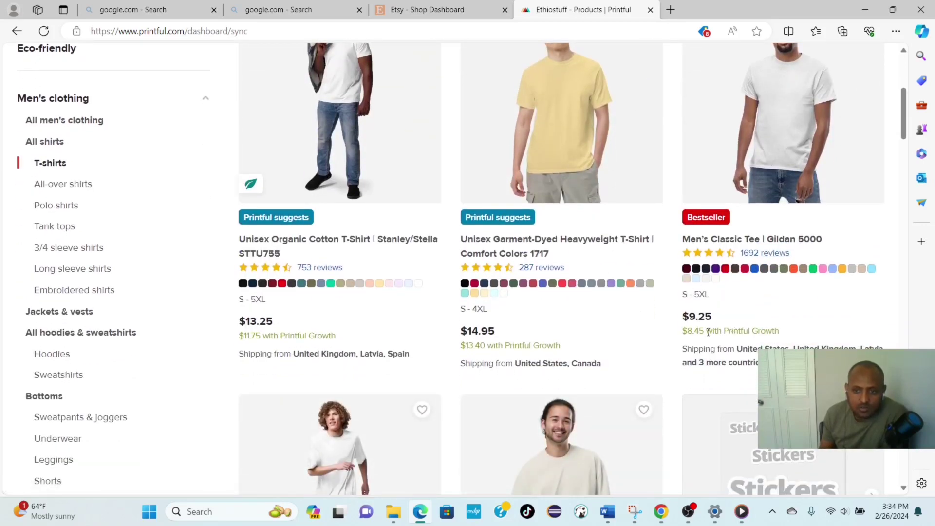
left_click(767, 161)
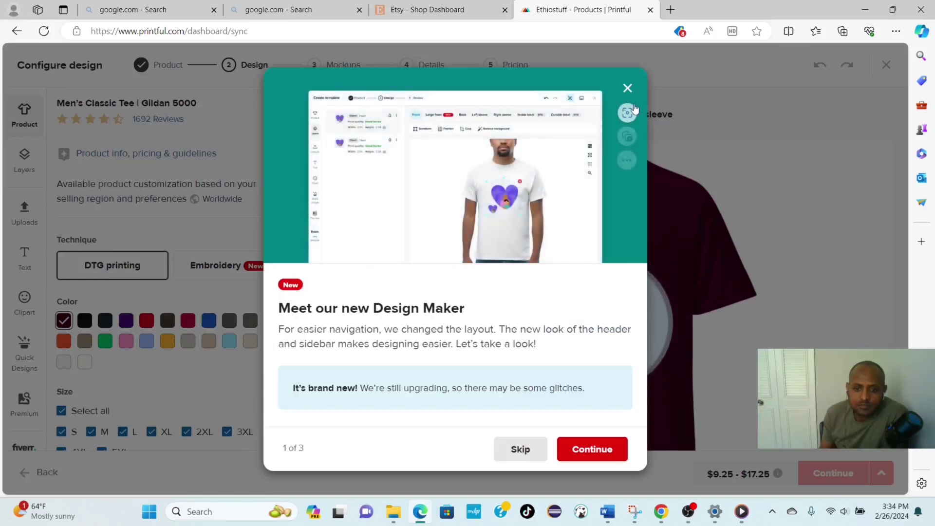
left_click(519, 449)
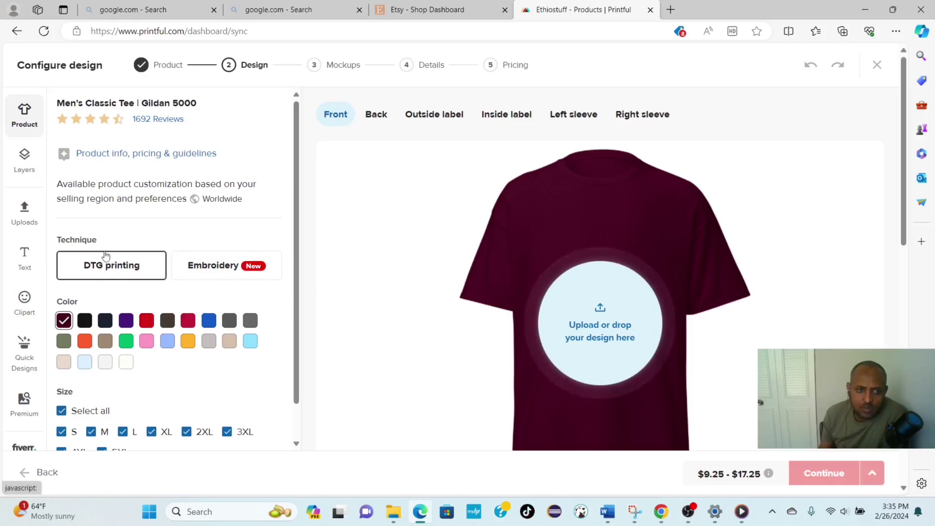
Step: Upload the "for print coffee" image from the "pic for merch bus" folder and apply it to the shirt front
scroll(406, 296, "down", 1)
scroll(407, 296, "down", 2)
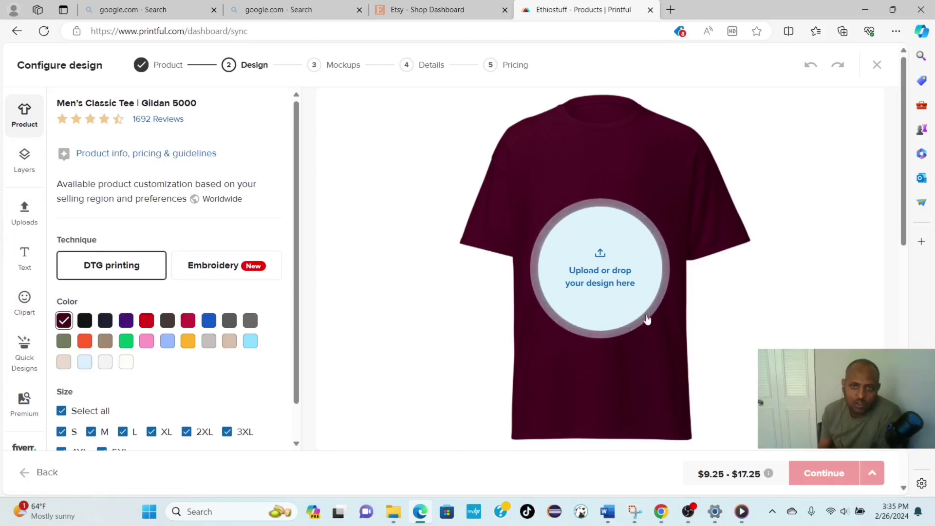
left_click(606, 263)
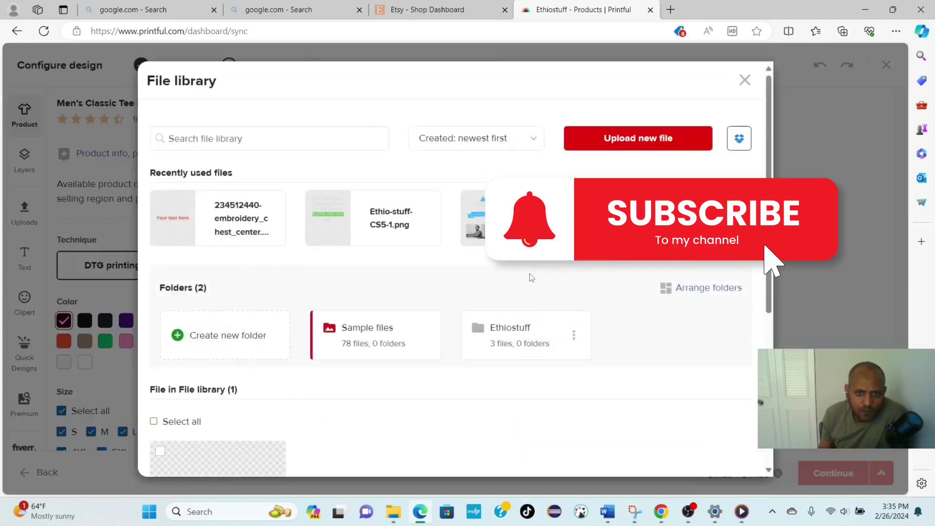
left_click(650, 144)
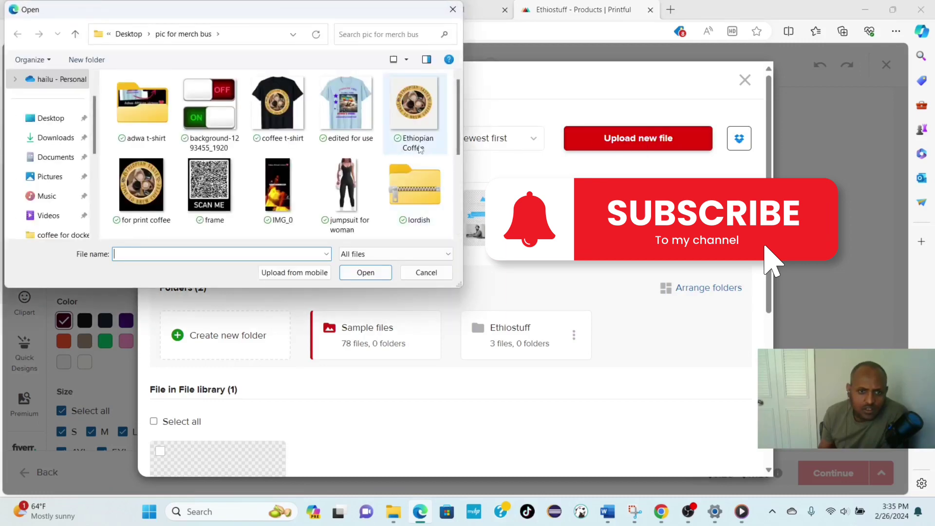
left_click(141, 187)
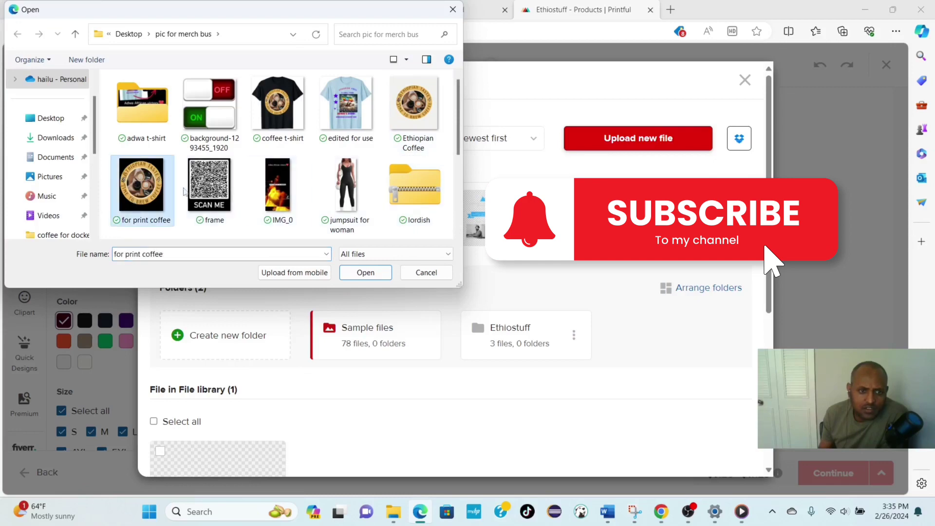
left_click(379, 278)
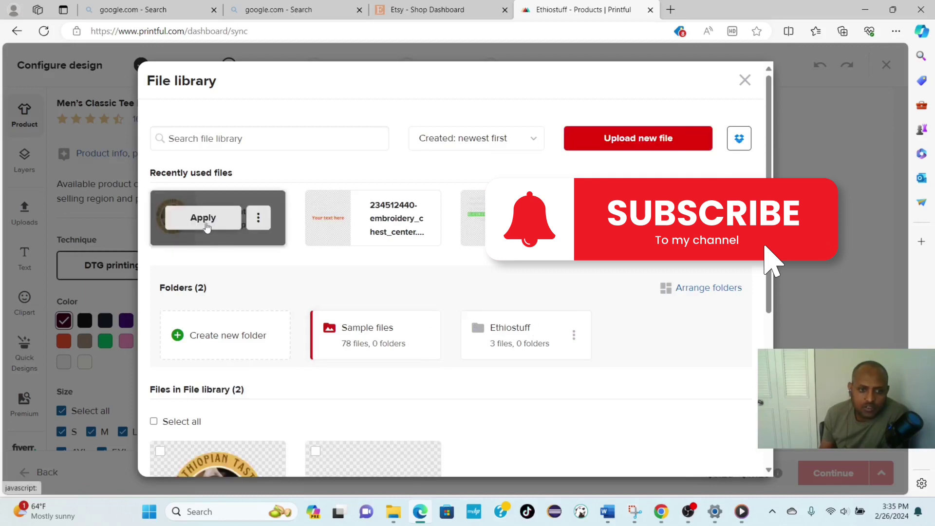
left_click(207, 225)
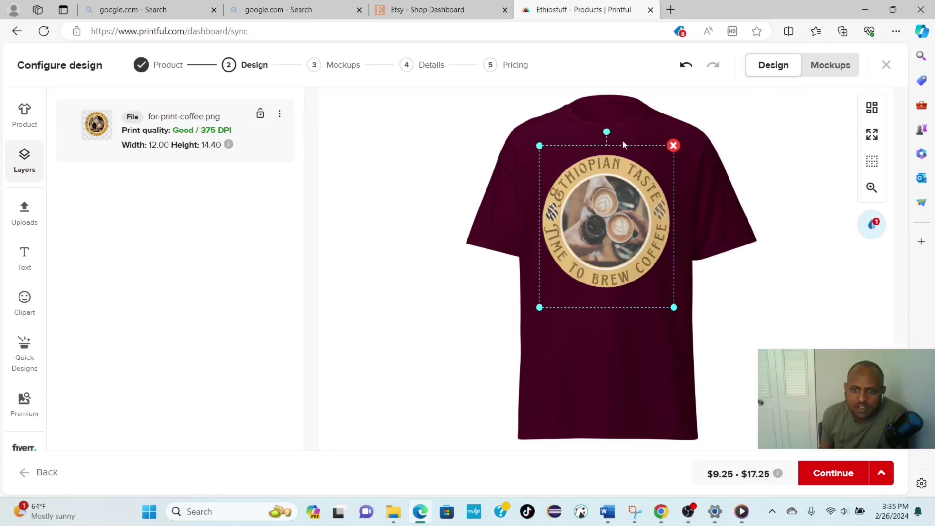
Step: Position the coffee design on the upper chest of the shirt, apply the adjustment, and proceed to the mockups
mouse_move(644, 157)
left_mouse_down()
mouse_move(627, 172)
mouse_move(630, 163)
left_mouse_up()
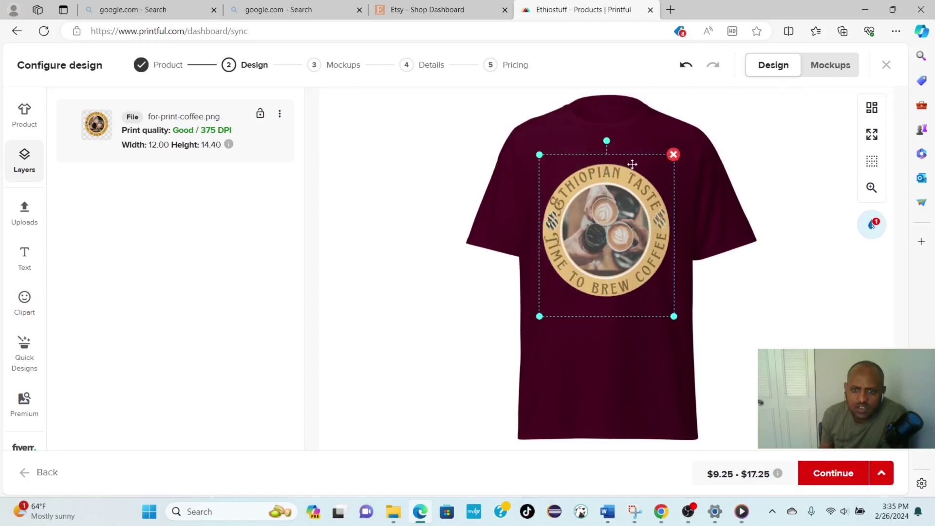
left_click_drag(602, 198, 602, 191)
double_click(603, 191)
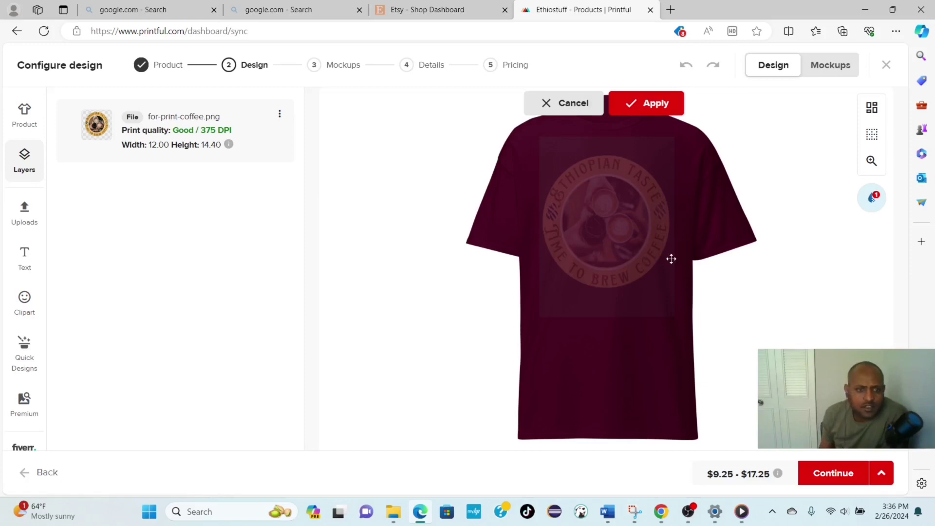
left_click(651, 107)
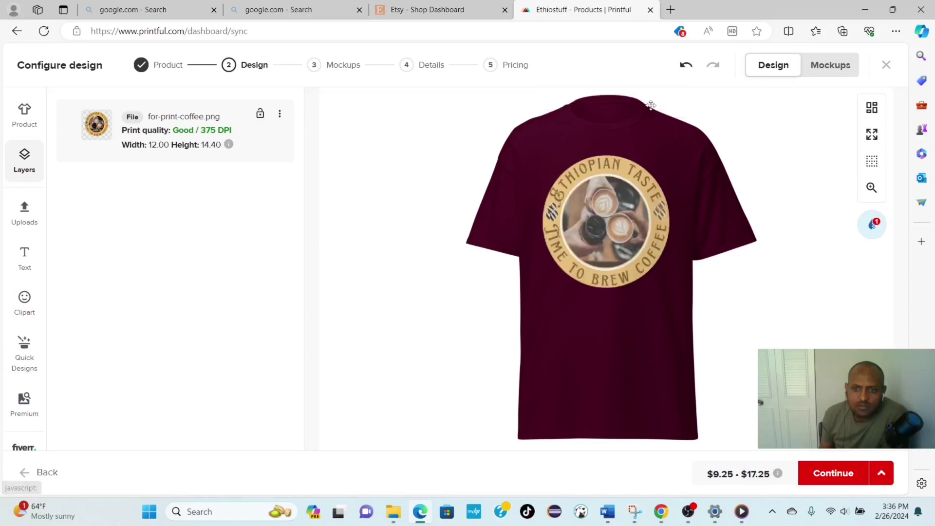
left_click(833, 474)
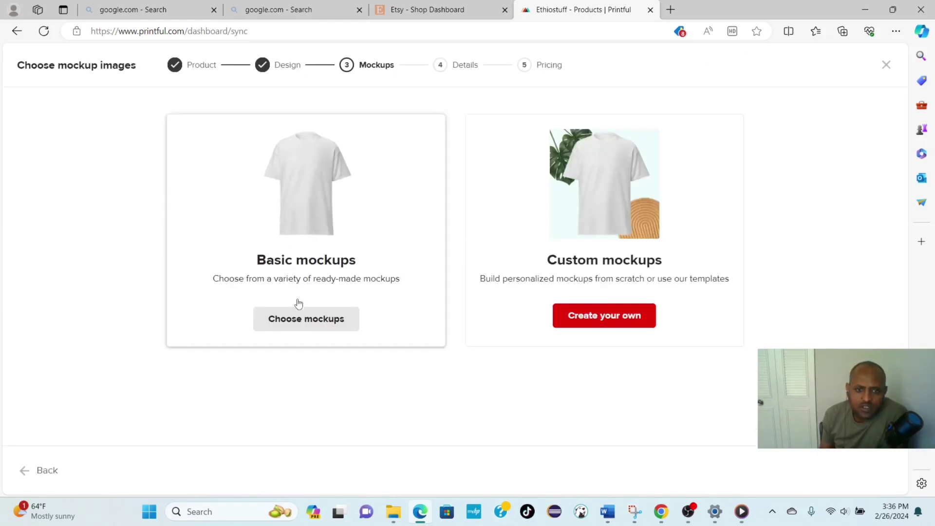
Step: Use basic mockups with the bearded man standing in jeans as the main image, and continue to the product details
left_click(309, 325)
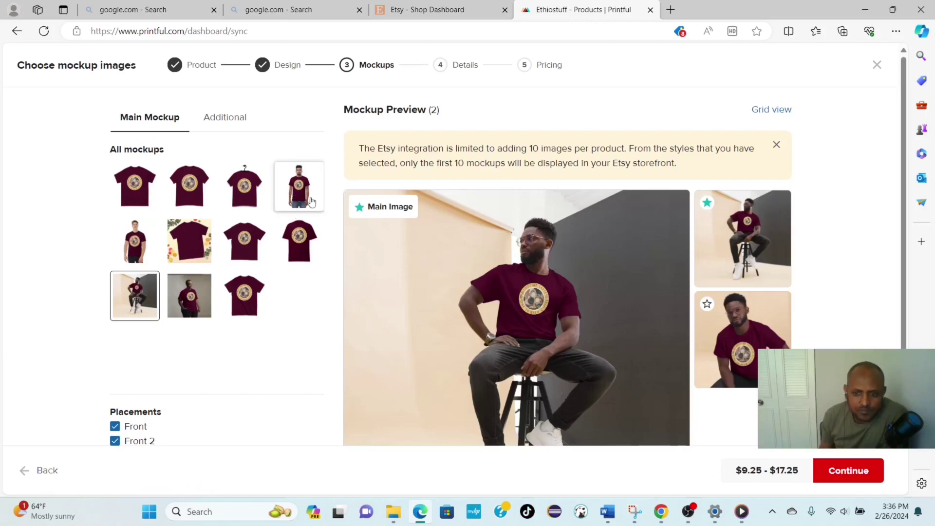
scroll(592, 275, "down", 3)
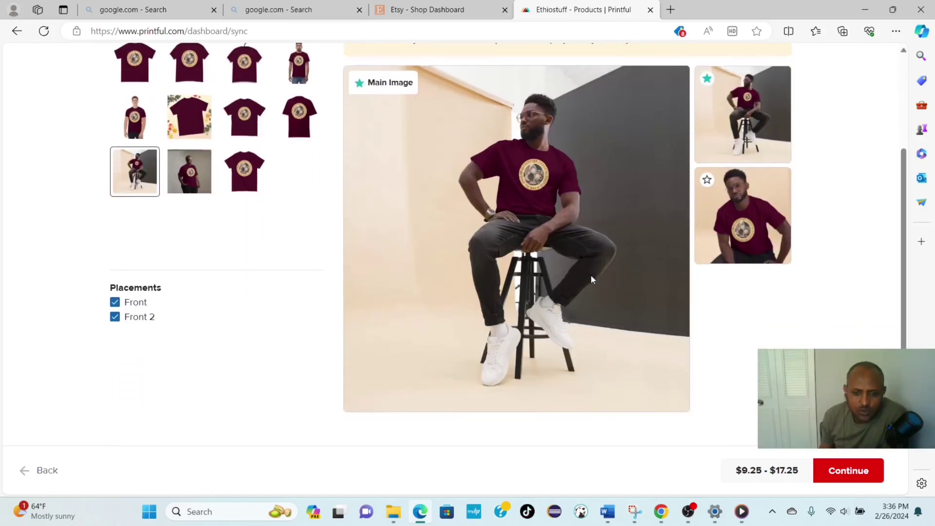
scroll(591, 274, "up", 3)
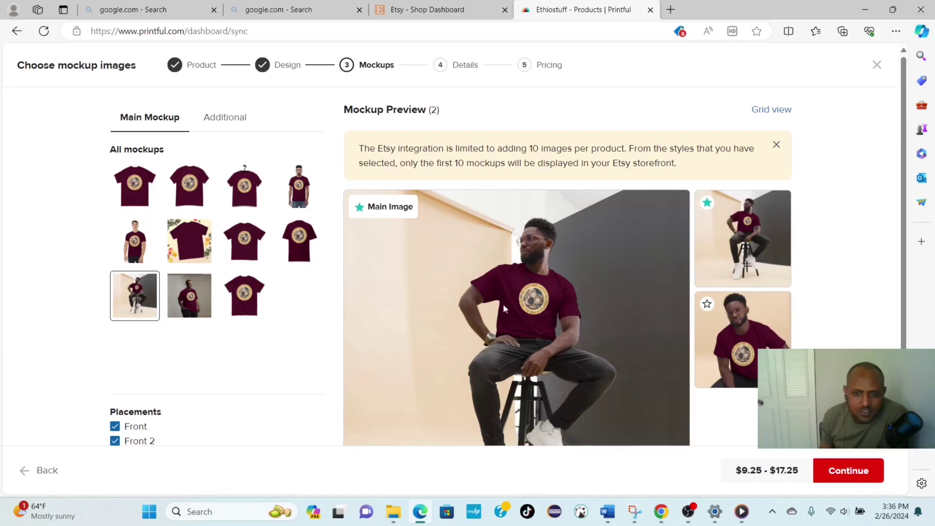
left_click(298, 185)
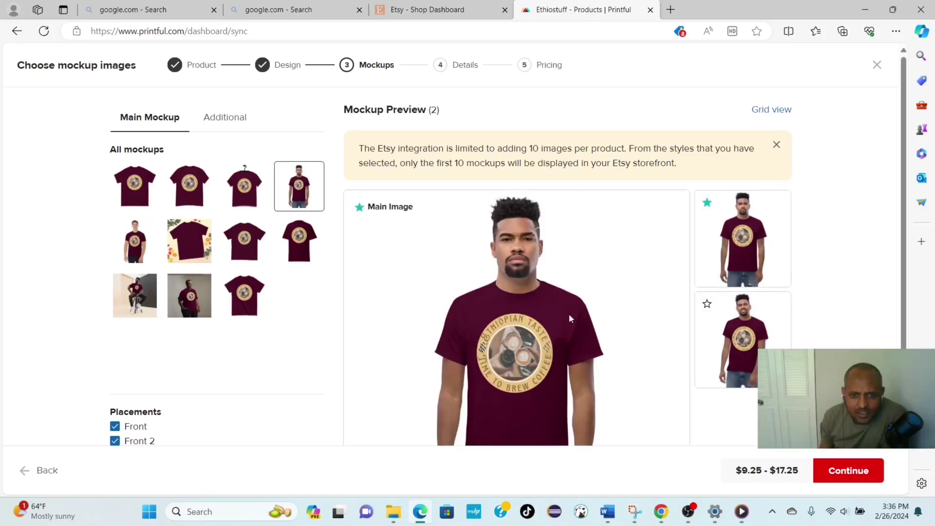
scroll(570, 318, "down", 3)
left_click(844, 473)
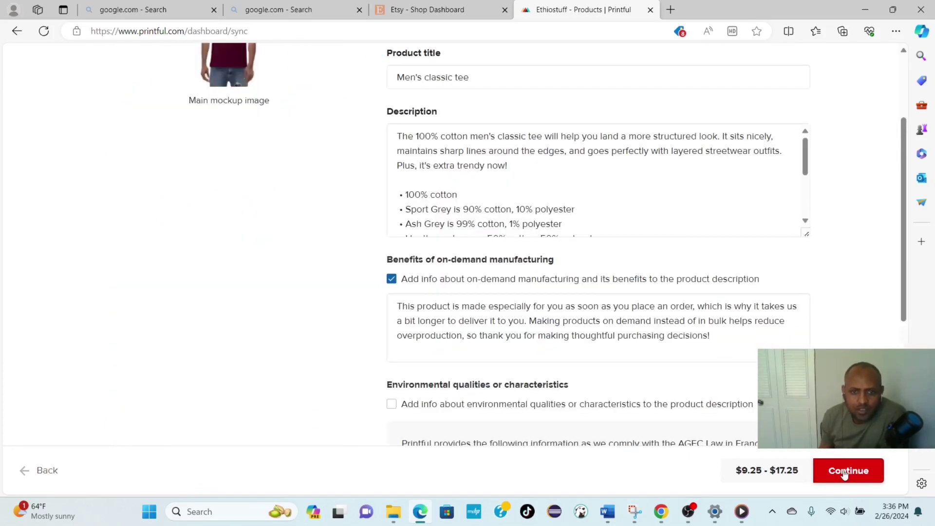
Step: Switch to the "coffee ethiopian" document in Word and copy the title line "Ethiopian Taste, Time to brew coffee"
scroll(652, 288, "up", 3)
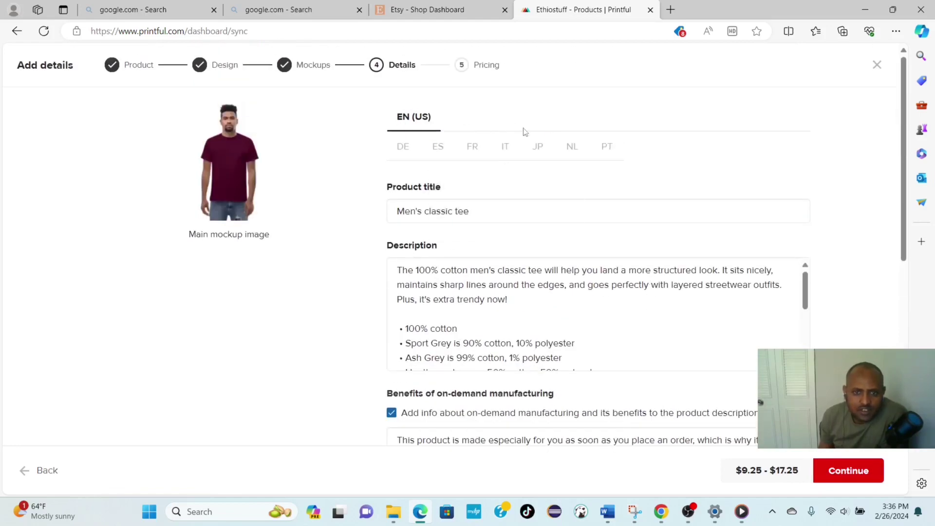
mouse_move(511, 148)
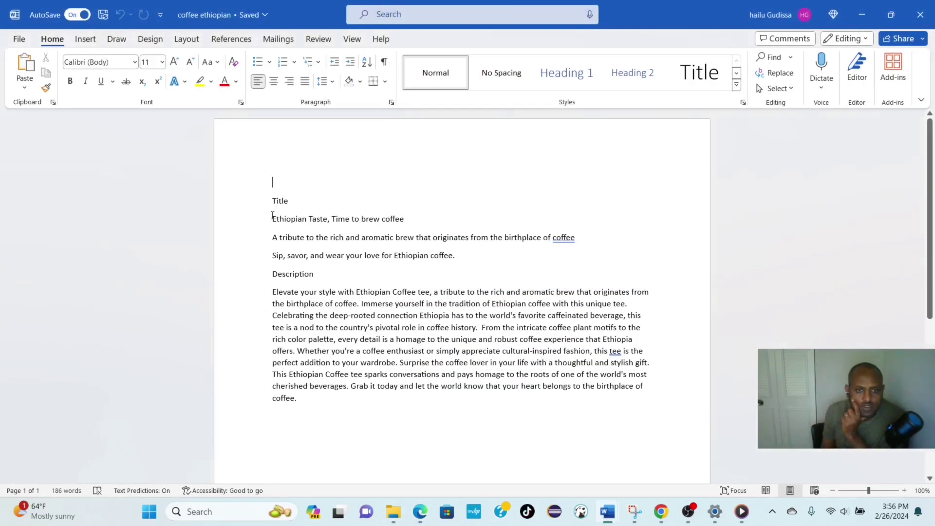
mouse_move(272, 215)
left_mouse_down()
mouse_move(417, 216)
mouse_move(276, 219)
left_mouse_up()
left_click(417, 215)
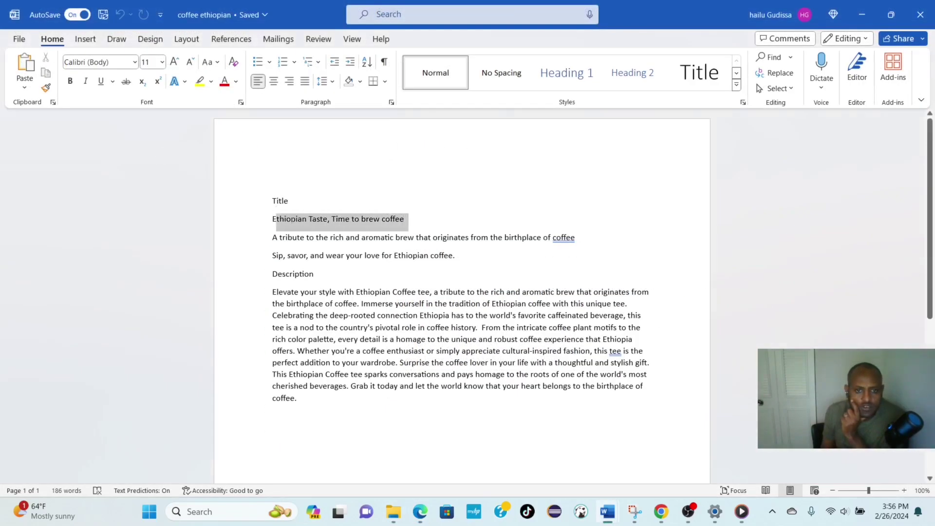
right_click(282, 220)
left_click(312, 264)
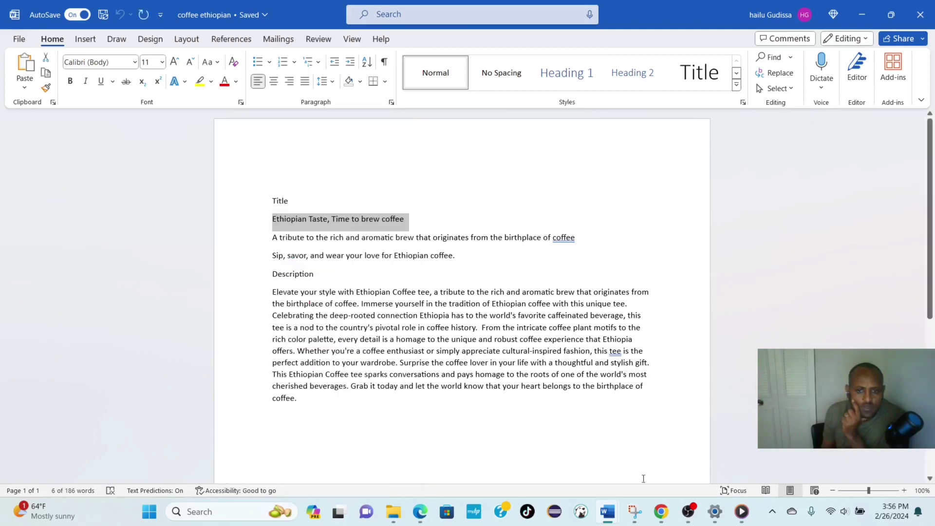
Step: Return to Printful and replace the product title with "Ethiopian Taste, Time to brew coffee"
left_click(421, 512)
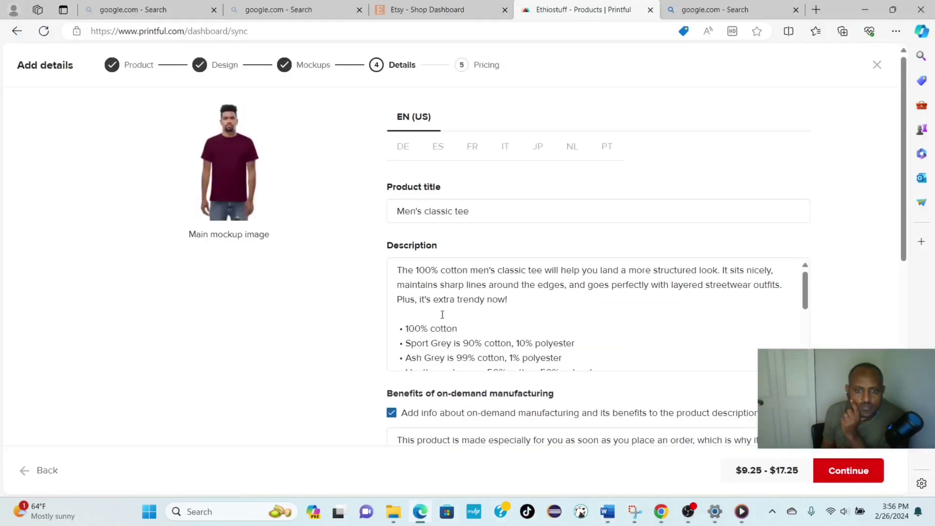
left_click(471, 211)
left_click_drag(411, 211, 390, 212)
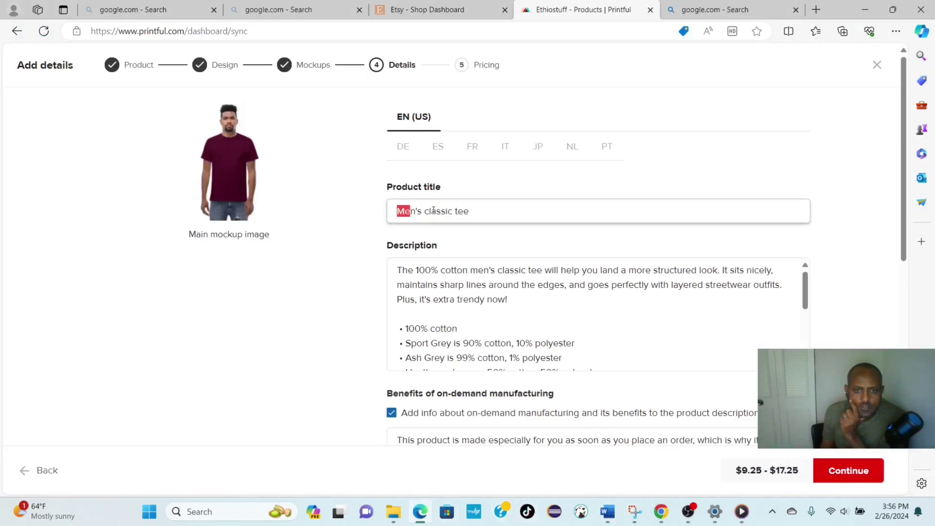
left_click_drag(474, 210, 398, 207)
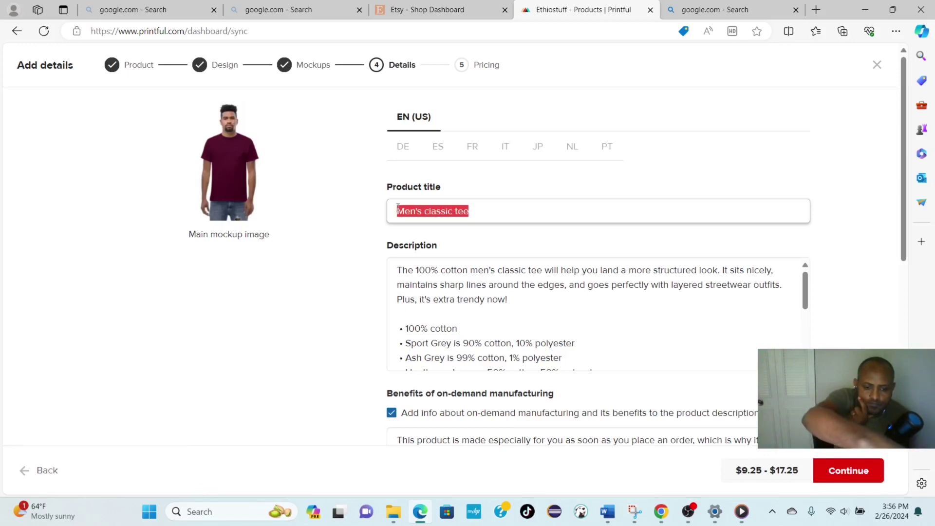
type("Ethiopian Taste, Time to brew coffee")
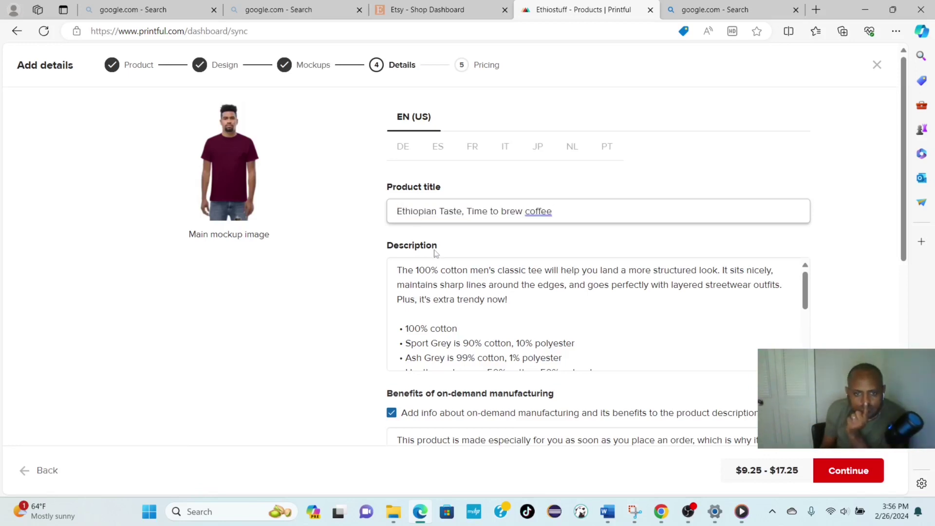
Step: Switch to the "coffee ethiopian" document in Word and copy the whole description paragraph starting with "Elevate your style with Ethiopian Coffee tee"
scroll(583, 352, "down", 3)
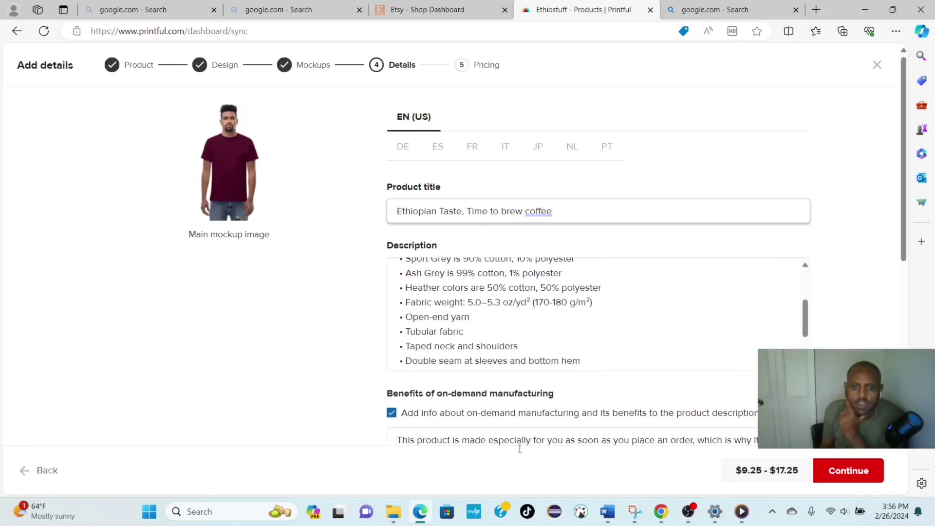
mouse_move(607, 512)
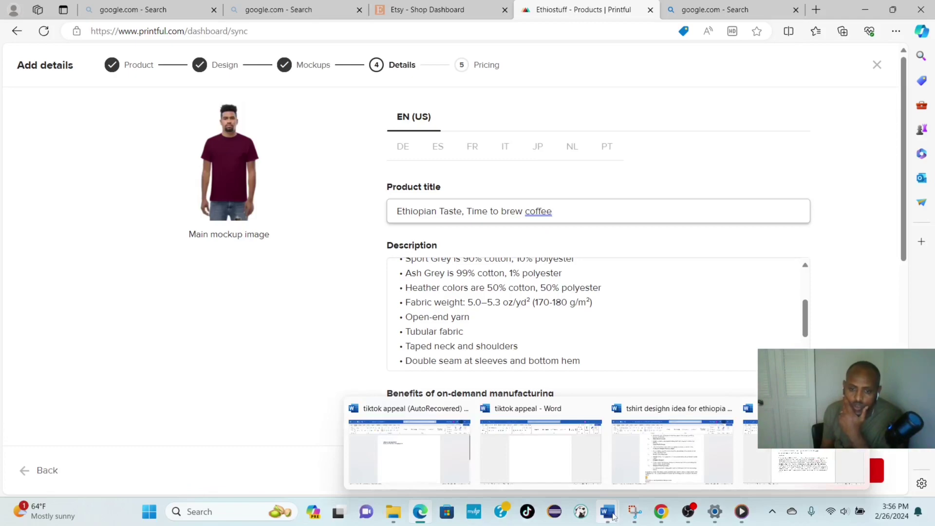
left_click(614, 516)
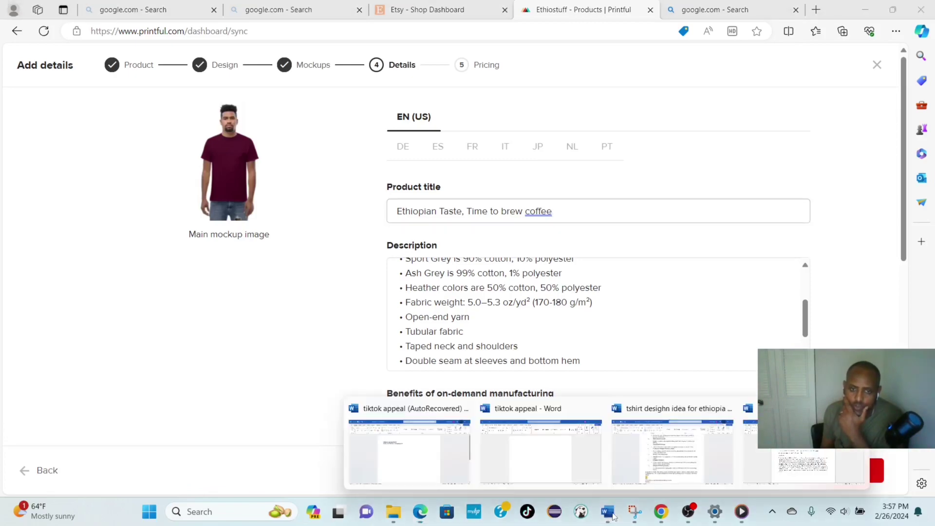
left_click(783, 451)
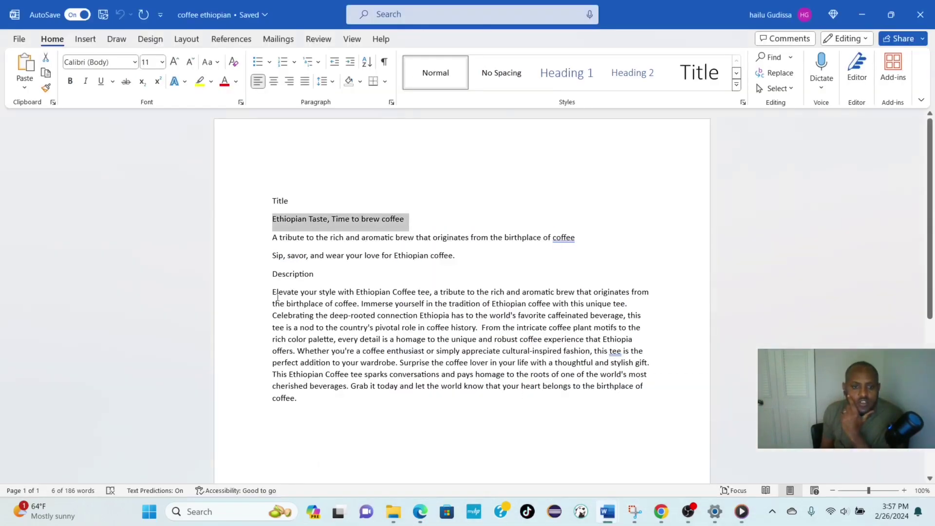
left_click_drag(319, 292, 449, 340)
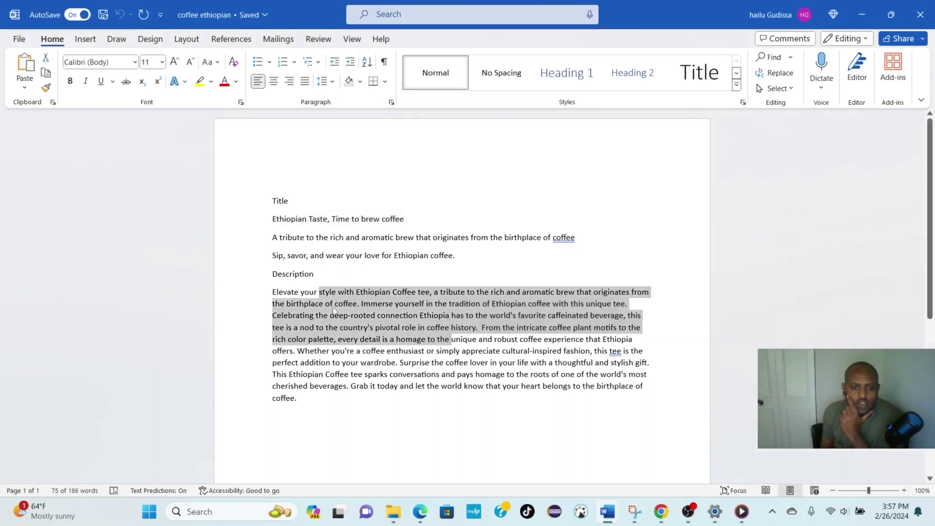
left_click_drag(272, 291, 413, 397)
right_click(320, 325)
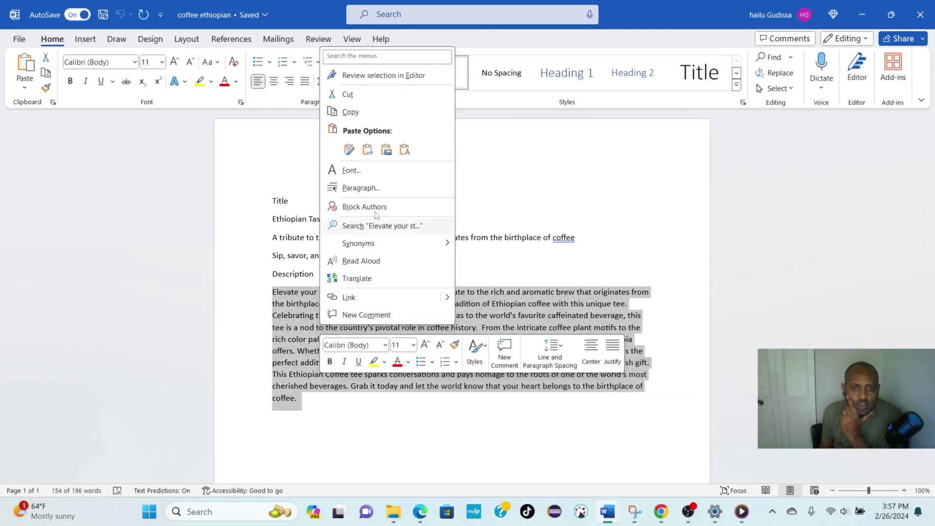
left_click(351, 113)
Step: Return to Printful and replace the opening paragraph of the product description, above the "100% cotton" bullet, with the copied coffee tee text
mouse_move(607, 512)
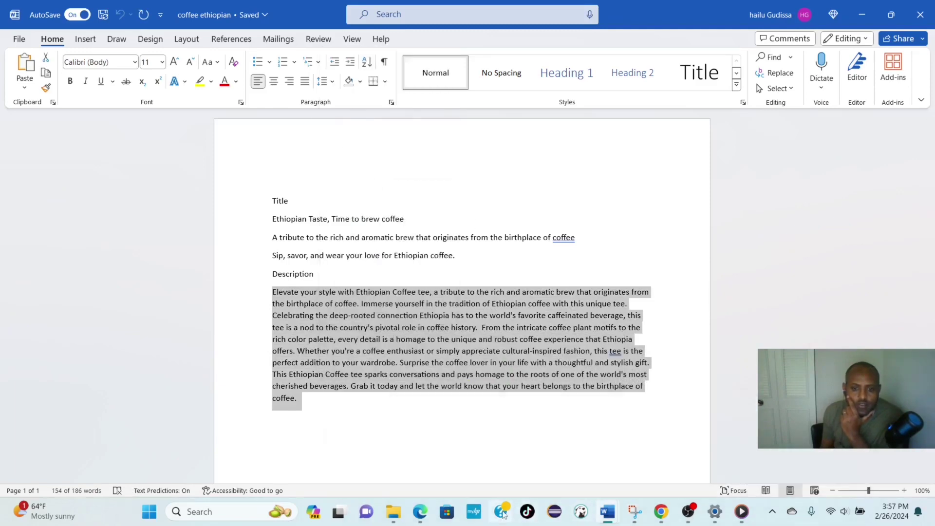
left_click(420, 512)
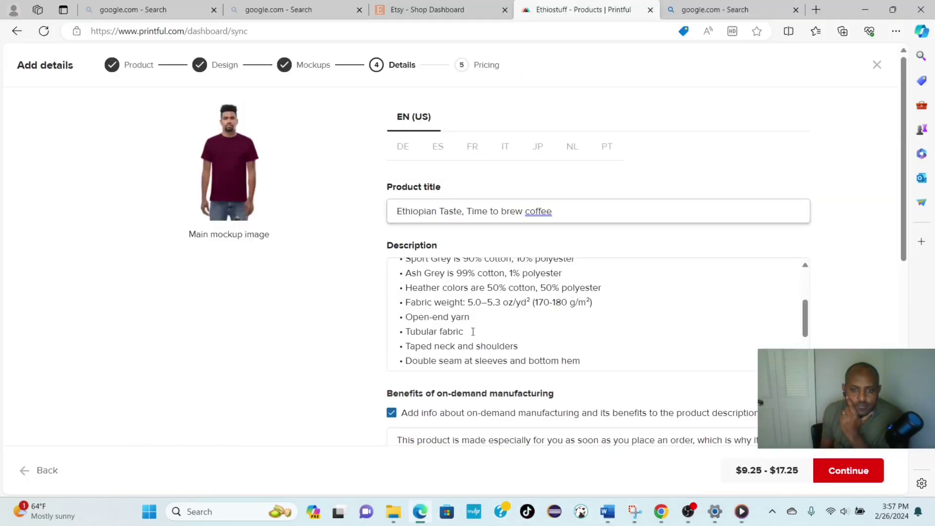
scroll(471, 329, "up", 3)
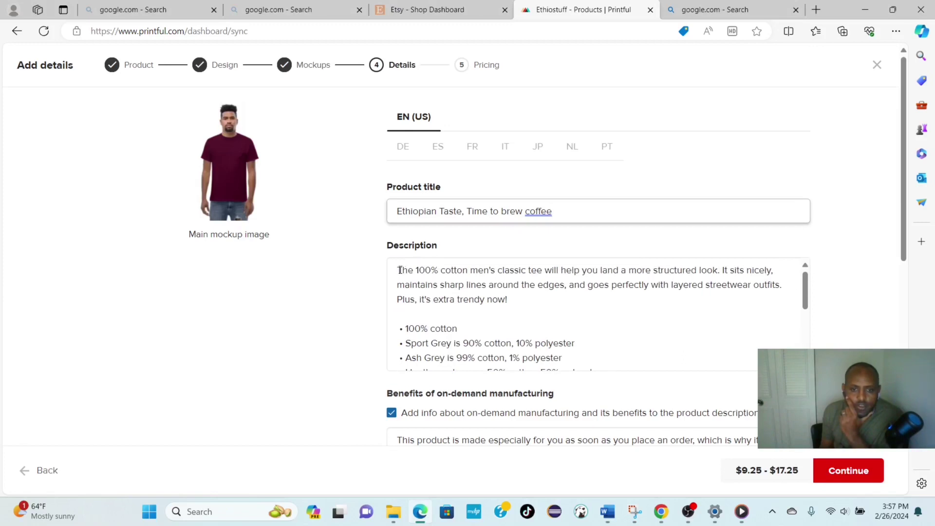
left_click_drag(400, 270, 549, 300)
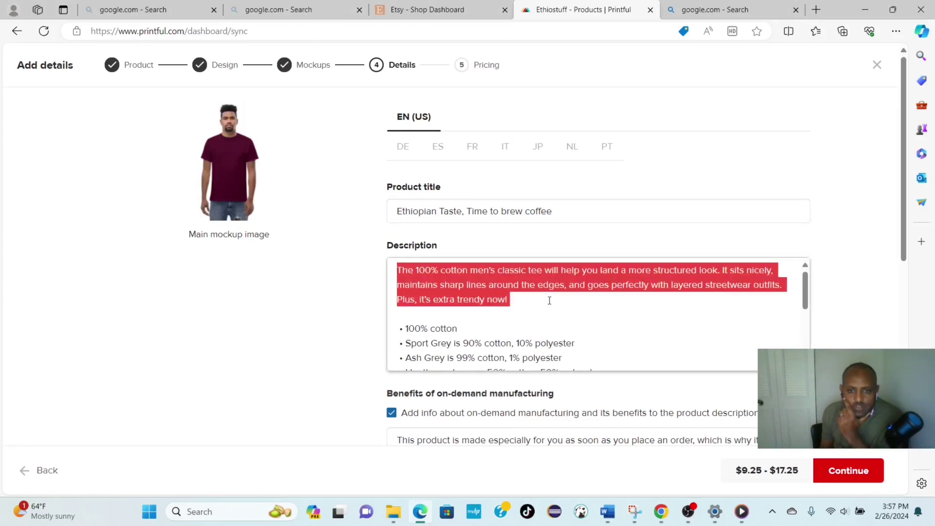
left_click(549, 301)
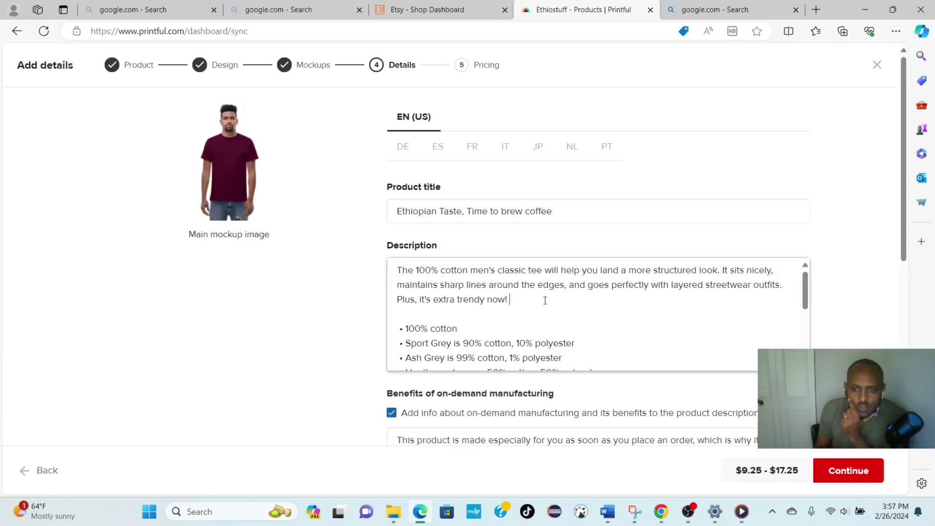
left_click_drag(511, 299, 406, 284)
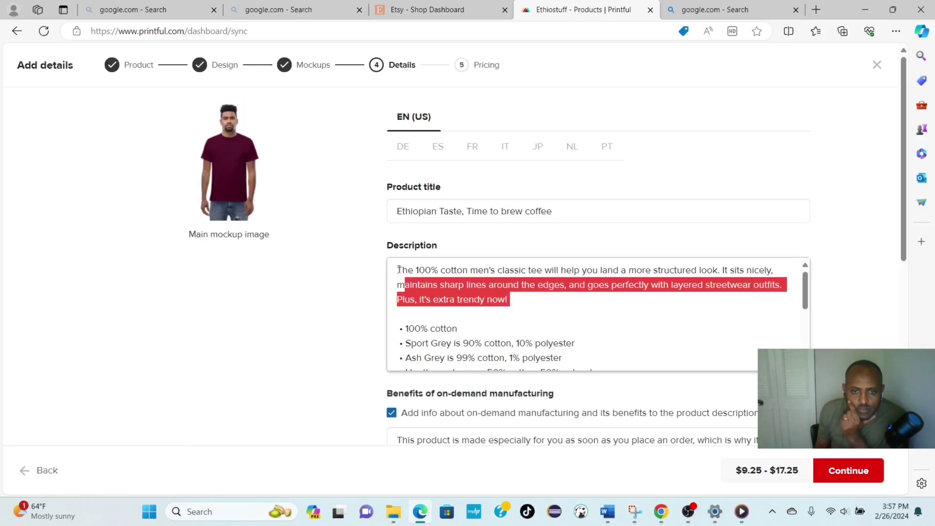
left_click_drag(398, 270, 541, 298)
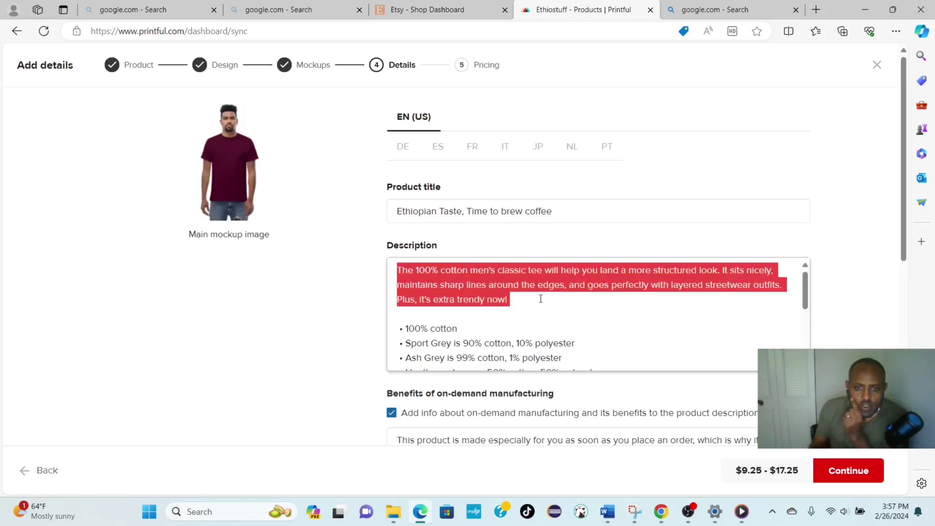
key("ctrl+v")
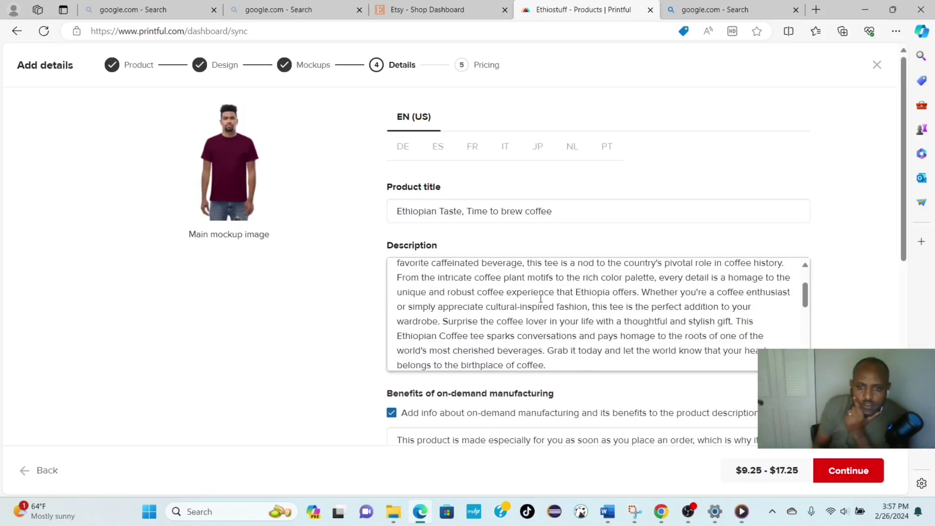
Step: Add the product tags "coffee", "Ethiopian", "Taste" and "morning", and continue to pricing
scroll(561, 388, "down", 3)
scroll(561, 388, "down", 2)
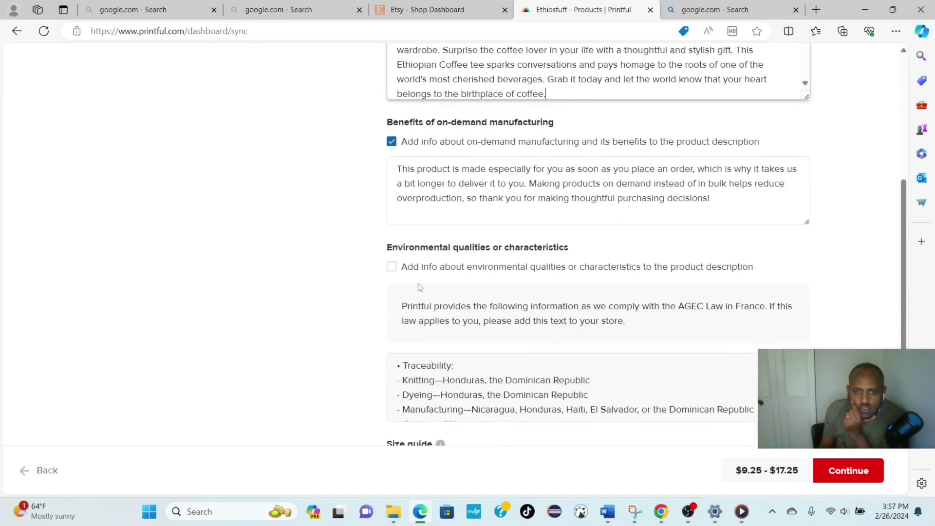
scroll(535, 276, "down", 4)
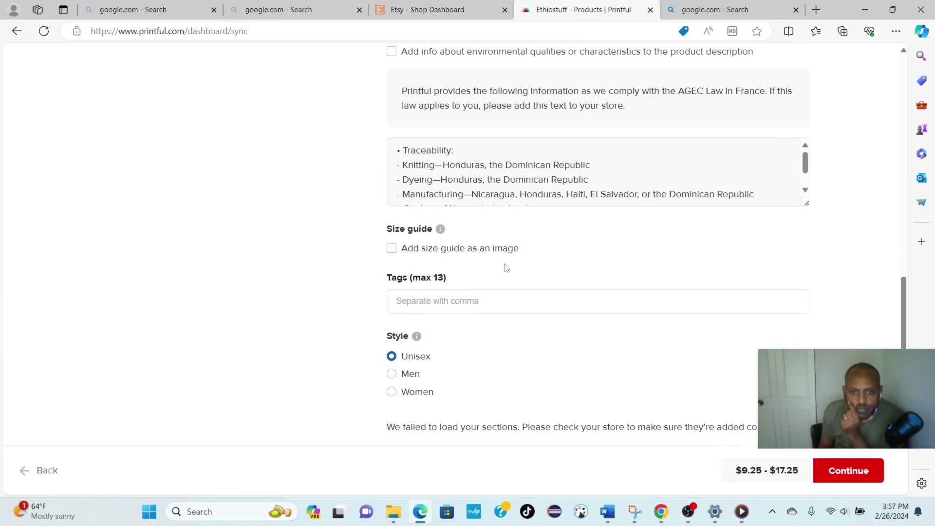
left_click(413, 302)
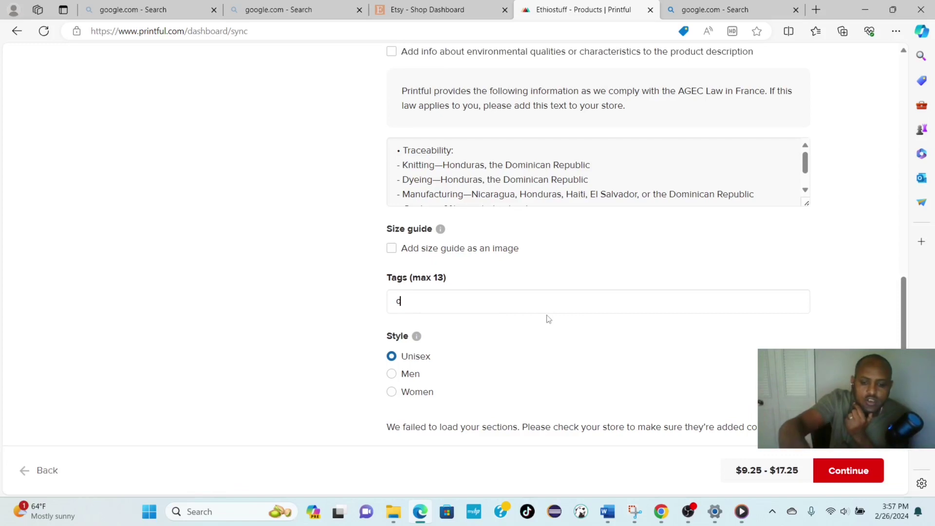
type("coffee")
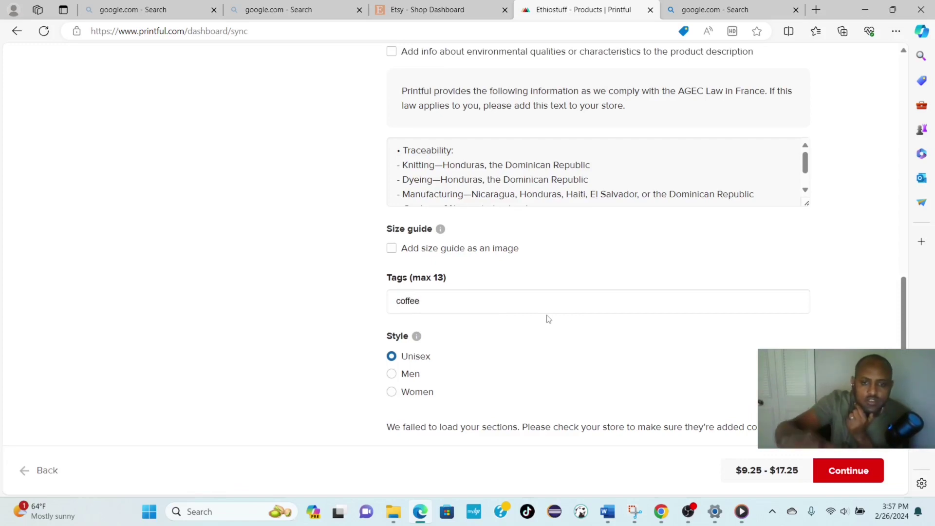
key("Return")
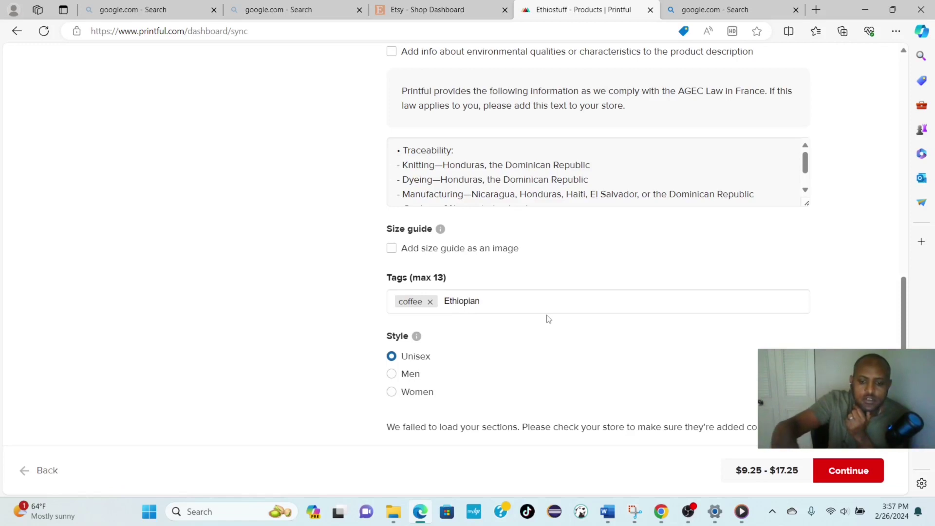
key("Return")
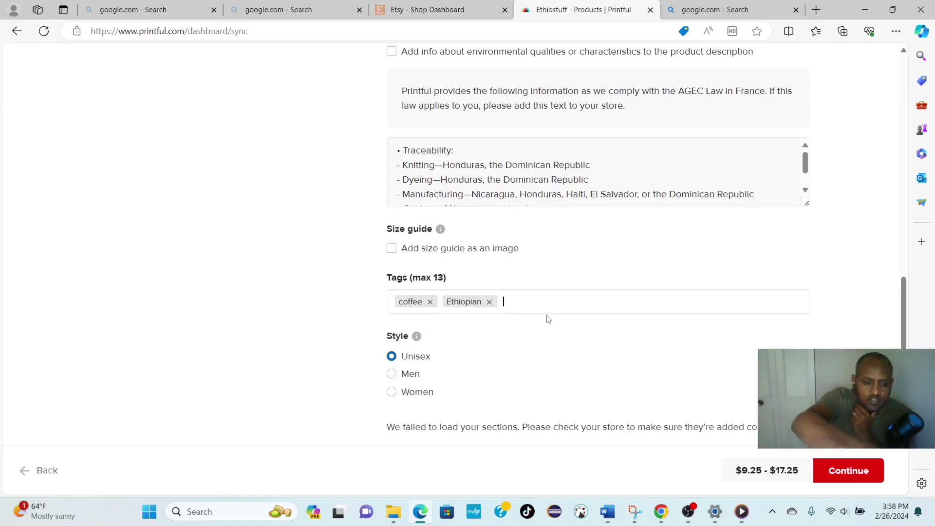
type("ast")
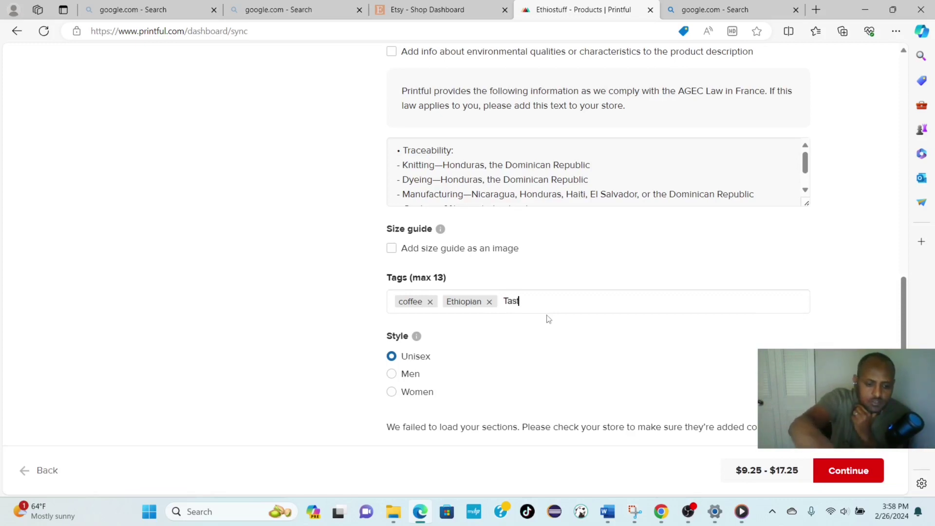
type("e")
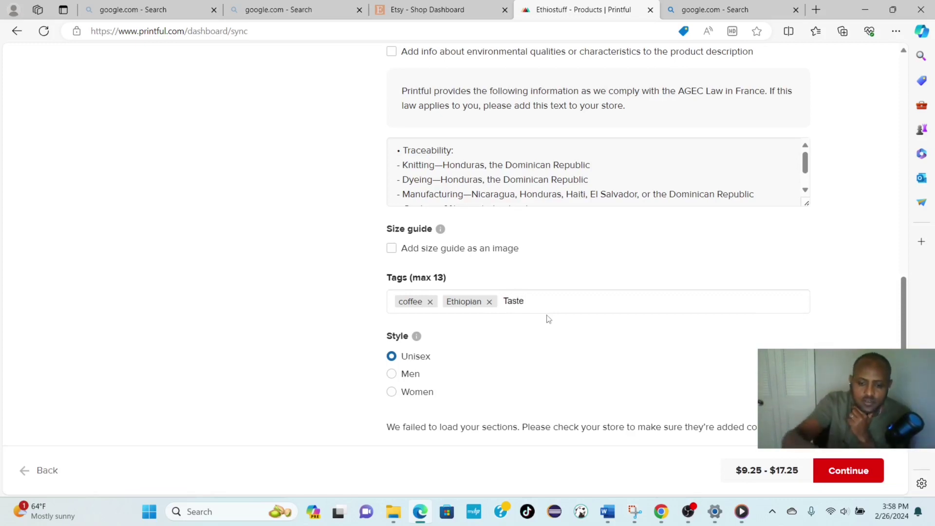
key("Return")
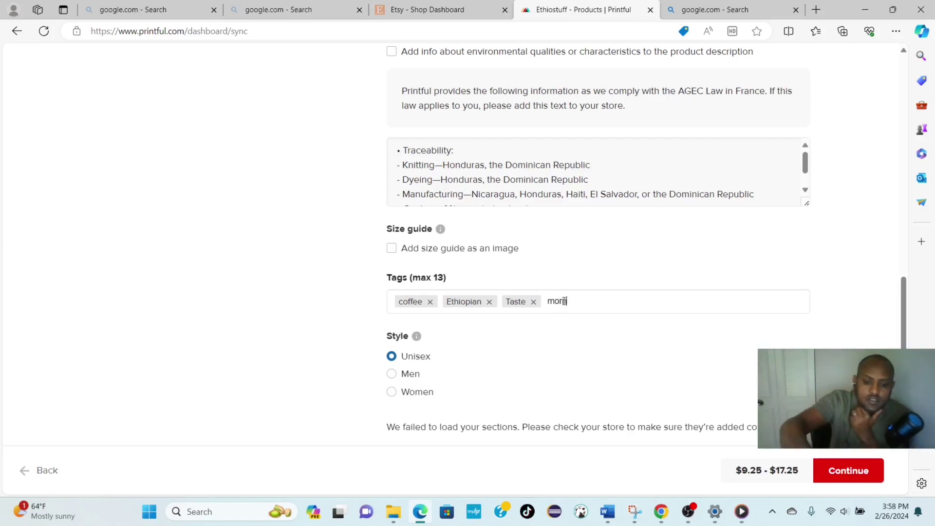
type("g")
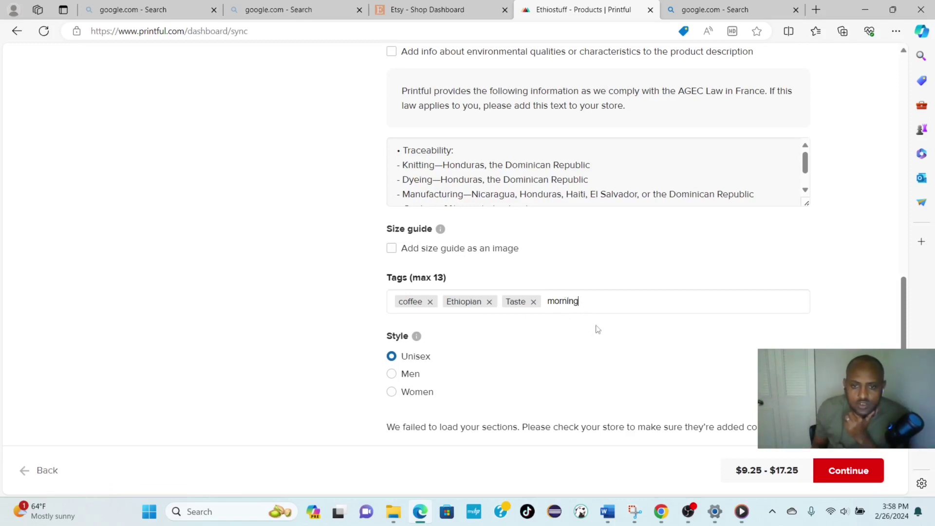
key("Return")
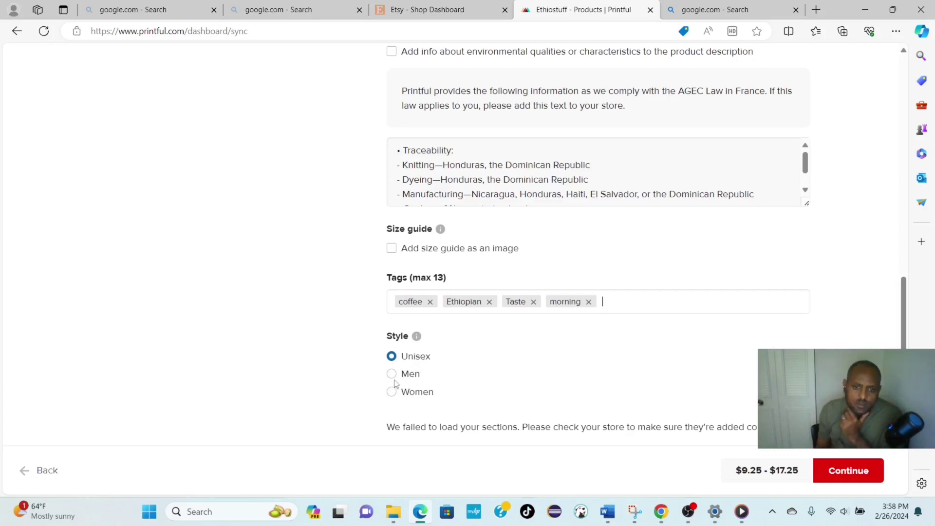
left_click(859, 474)
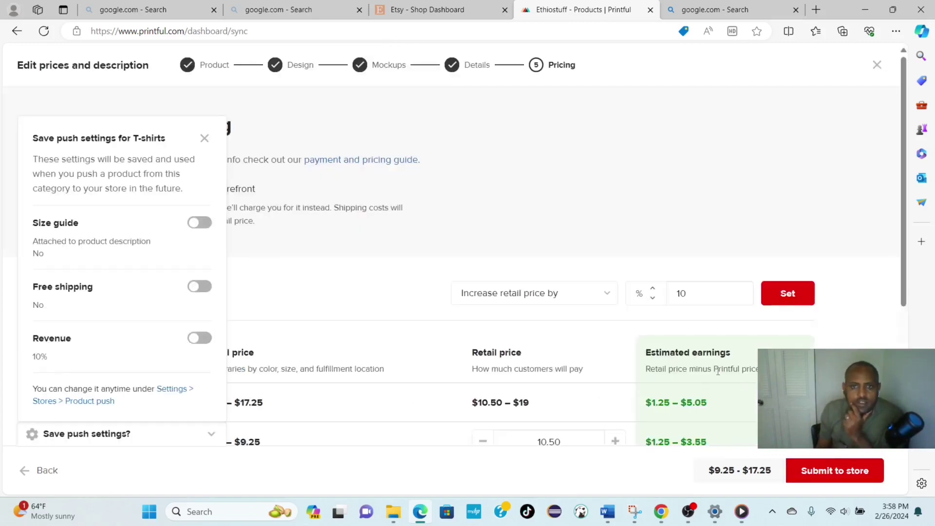
Step: Review the retail prices, and turn on only the free shipping option in the saved push settings for T-shirts
scroll(560, 291, "down", 4)
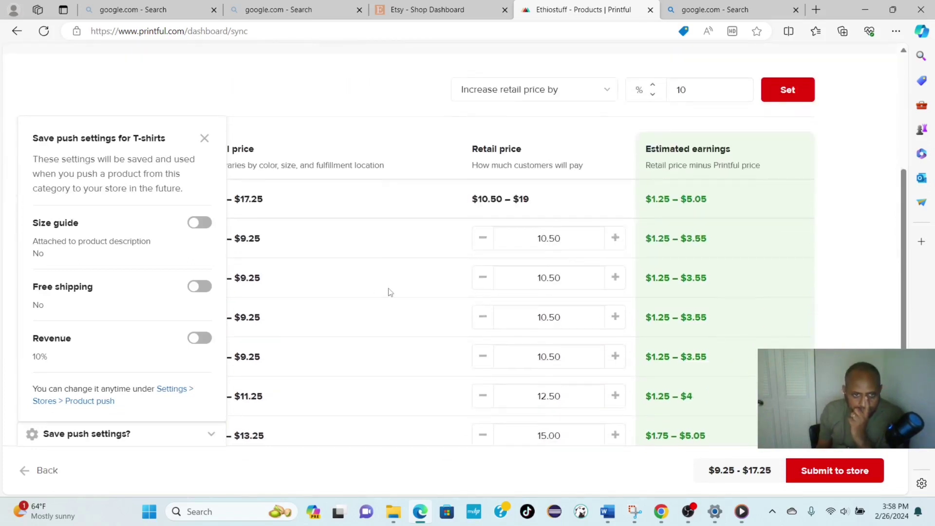
scroll(392, 292, "up", 4)
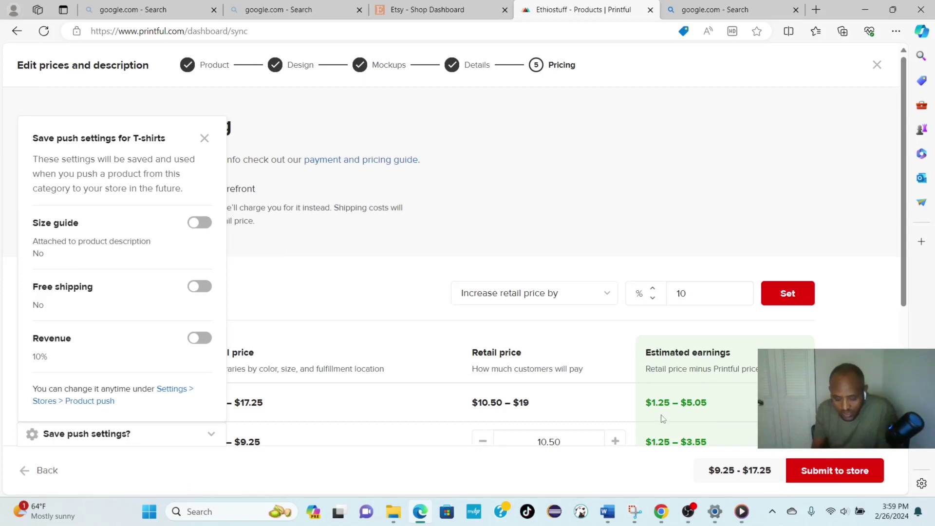
left_click(195, 223)
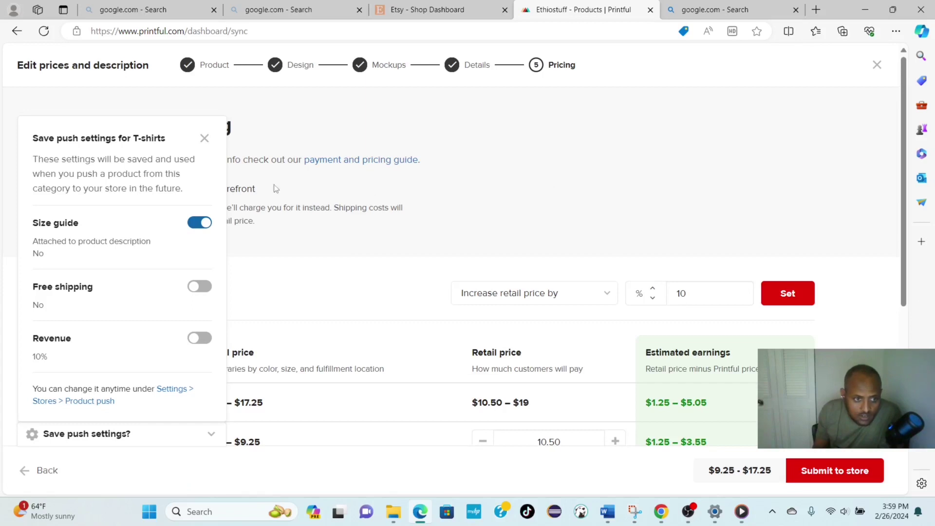
left_click(207, 223)
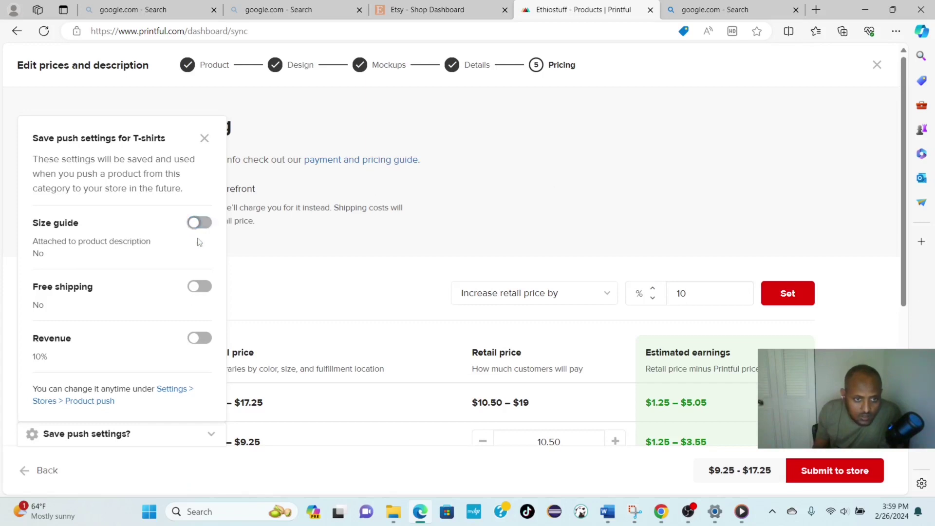
left_click(207, 290)
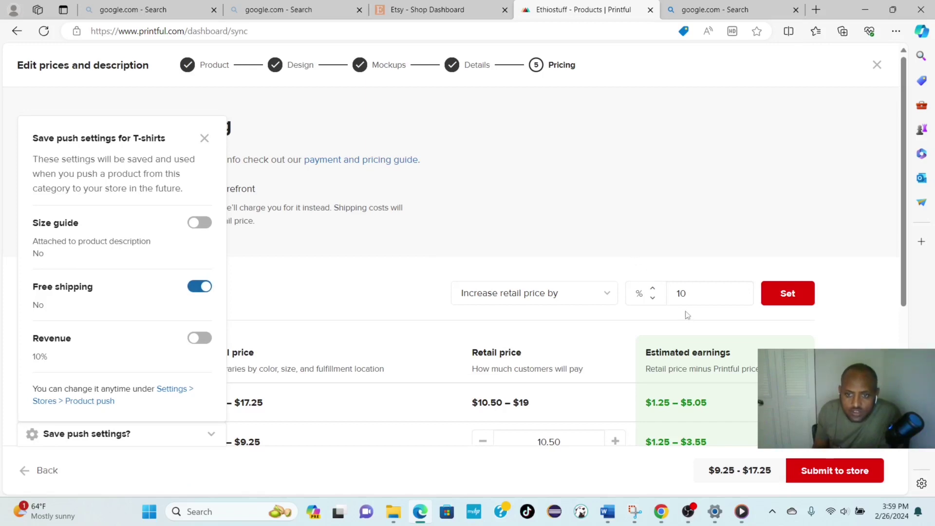
Step: Switch the retail price increase from percent to dollars, set it to $5, and apply it to all variants
left_click(652, 299)
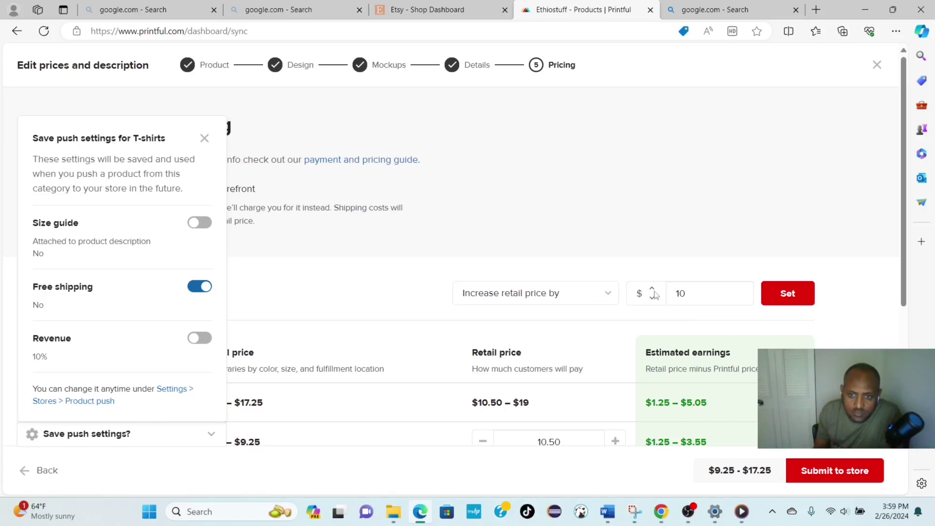
left_click(654, 291)
left_click(654, 292)
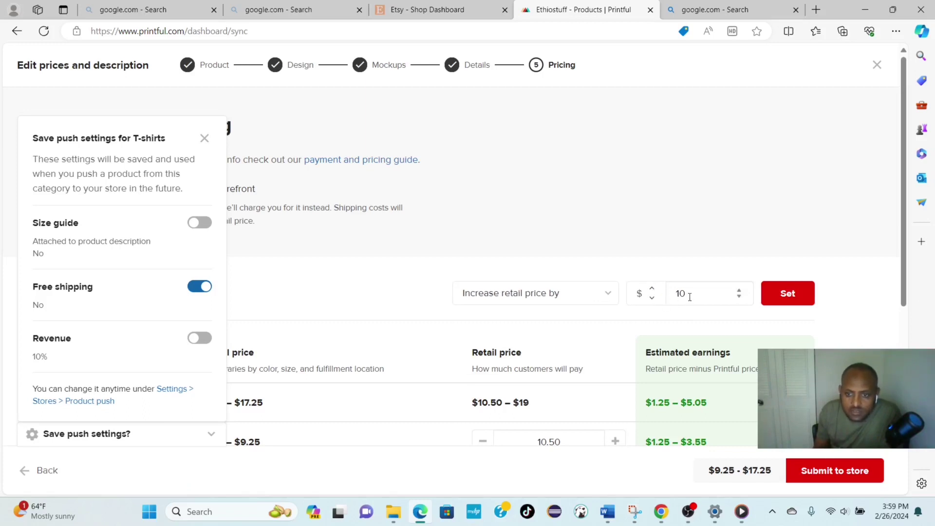
left_click(739, 296)
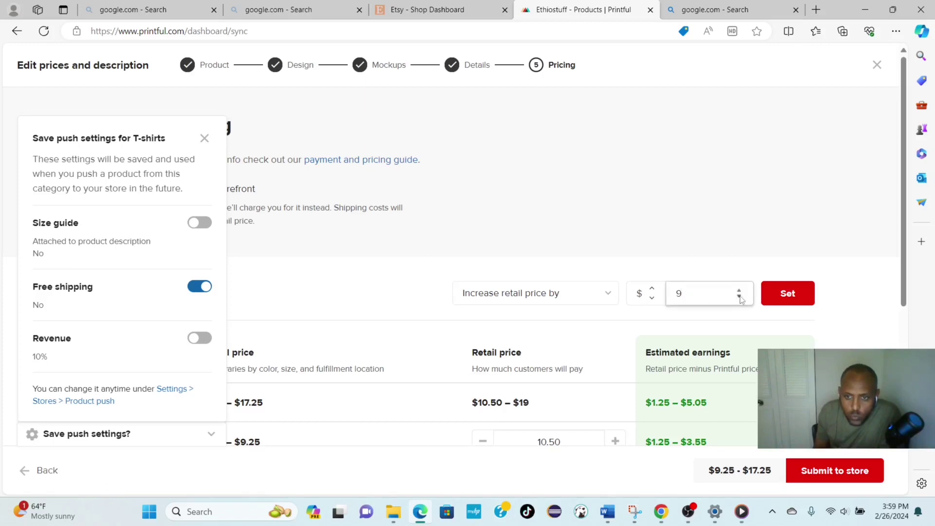
left_click(739, 297)
left_click(795, 294)
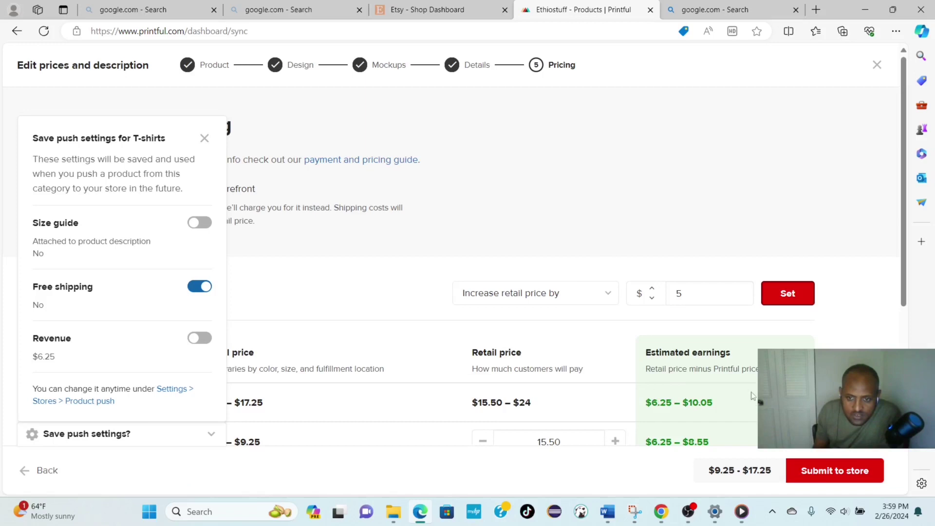
Step: Close the push settings panel, review the retail prices for every size, and submit the product to the store
left_click(204, 139)
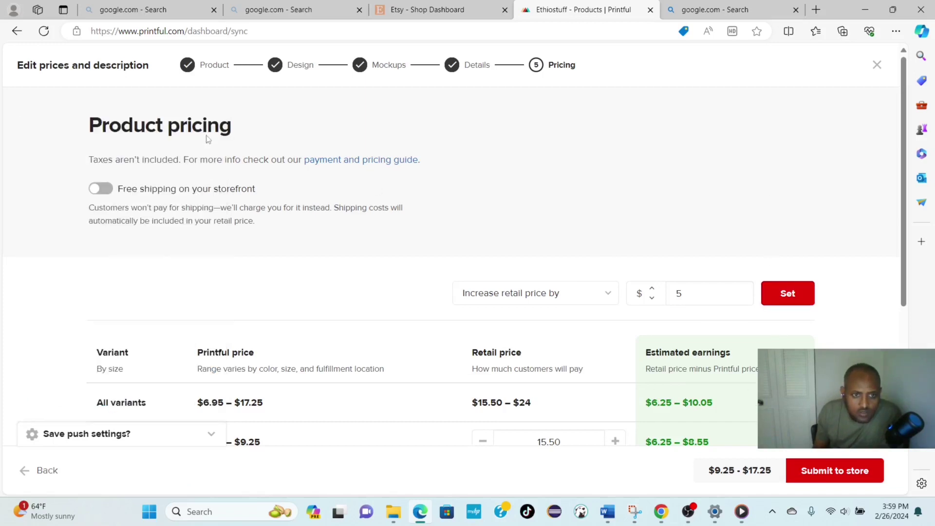
scroll(597, 289, "down", 4)
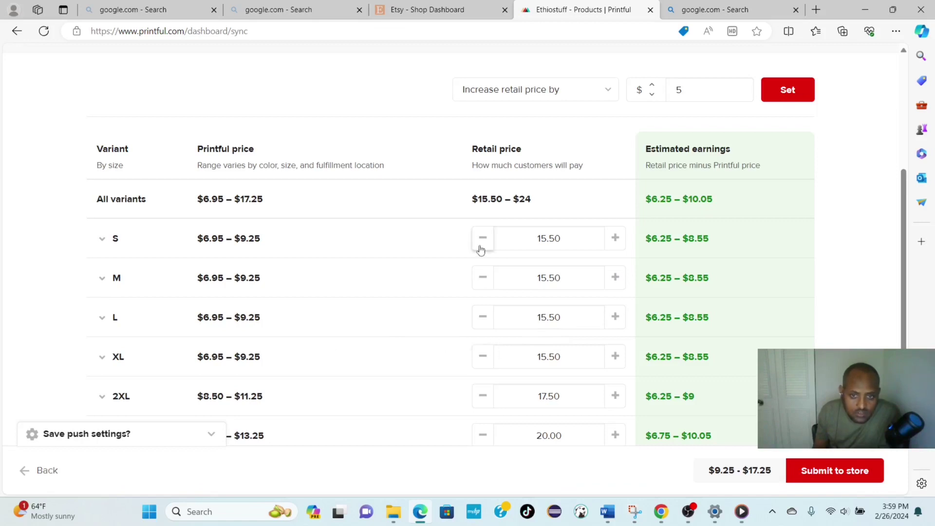
scroll(396, 263, "down", 2)
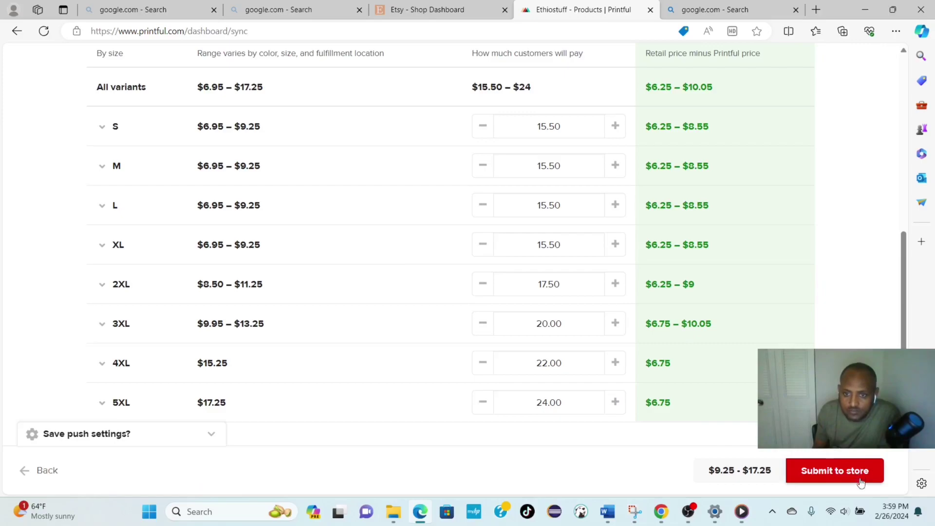
left_click(837, 473)
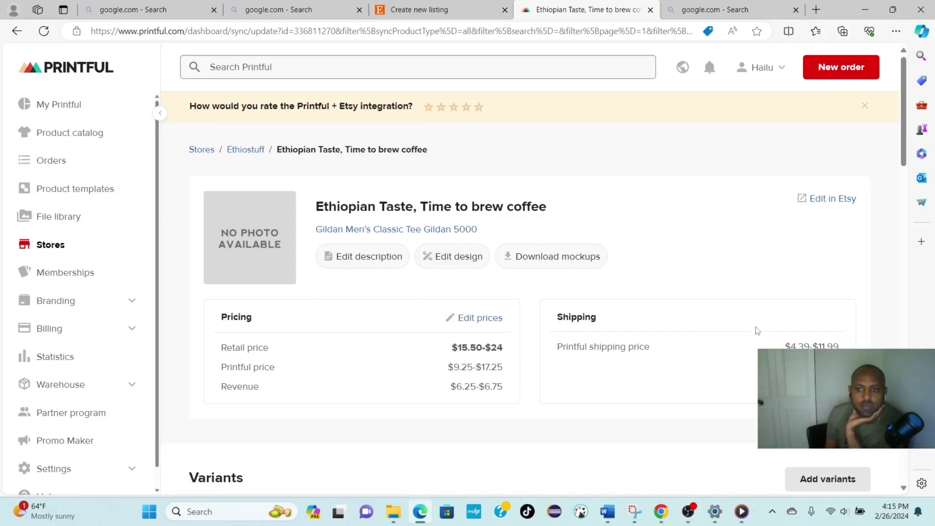
Step: Open the submitted T-shirt's draft listing in Etsy for editing, and switch to the new listing form
left_click(833, 199)
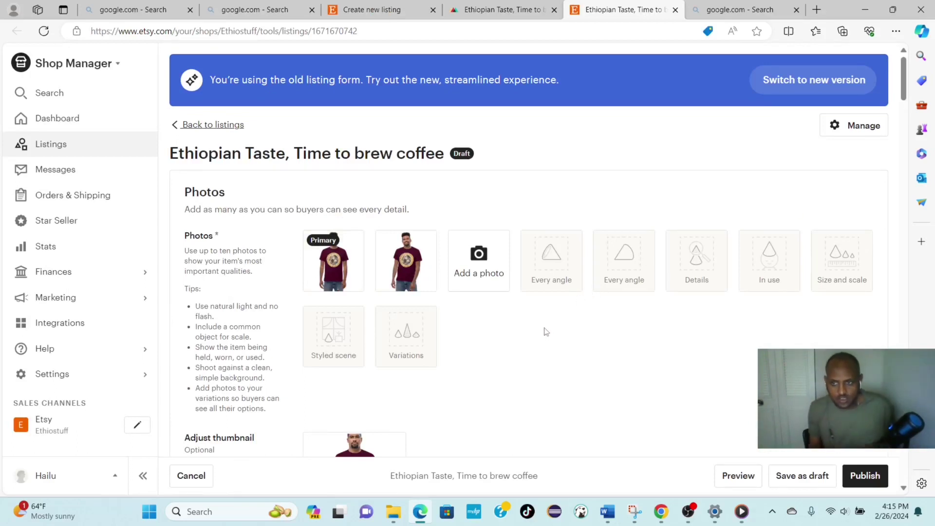
left_click(800, 84)
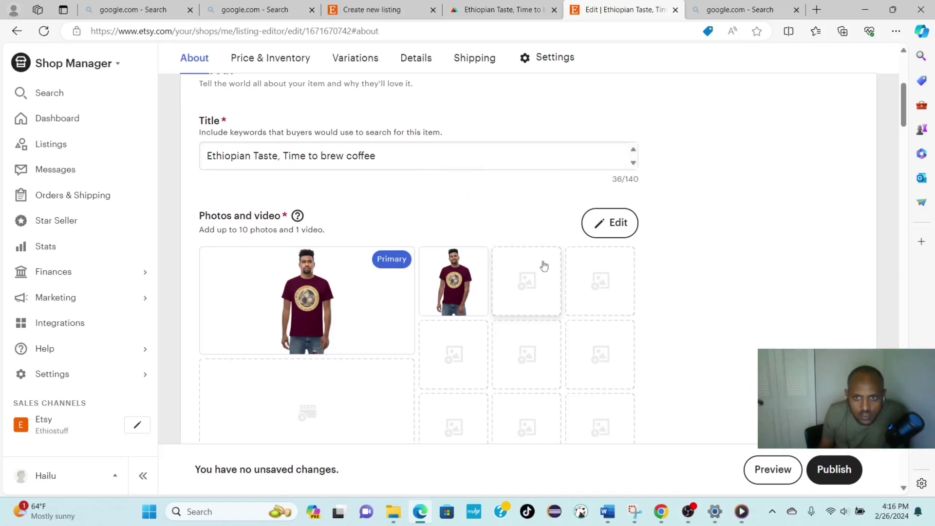
scroll(549, 286, "up", 3)
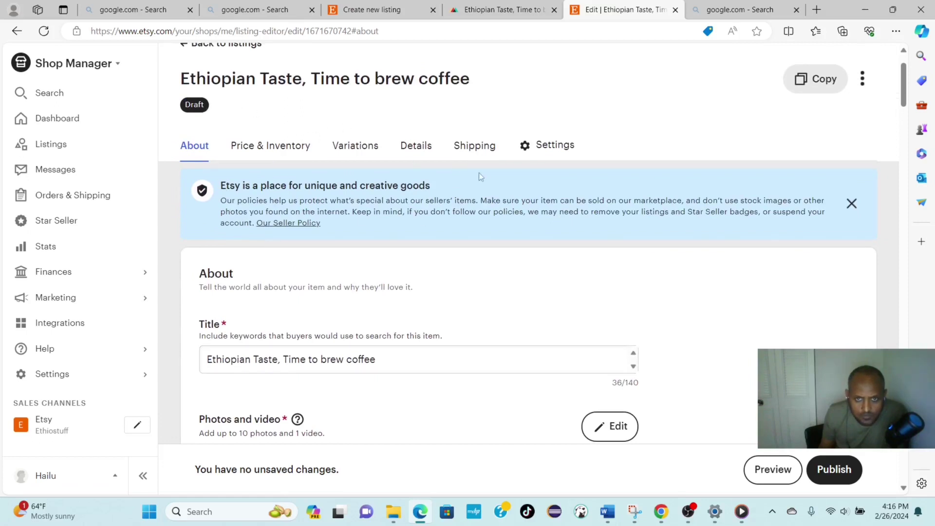
Step: Examine the draft listing's title and photo section, viewing both T-shirt mockup photos enlarged with their alt text
scroll(492, 179, "down", 2)
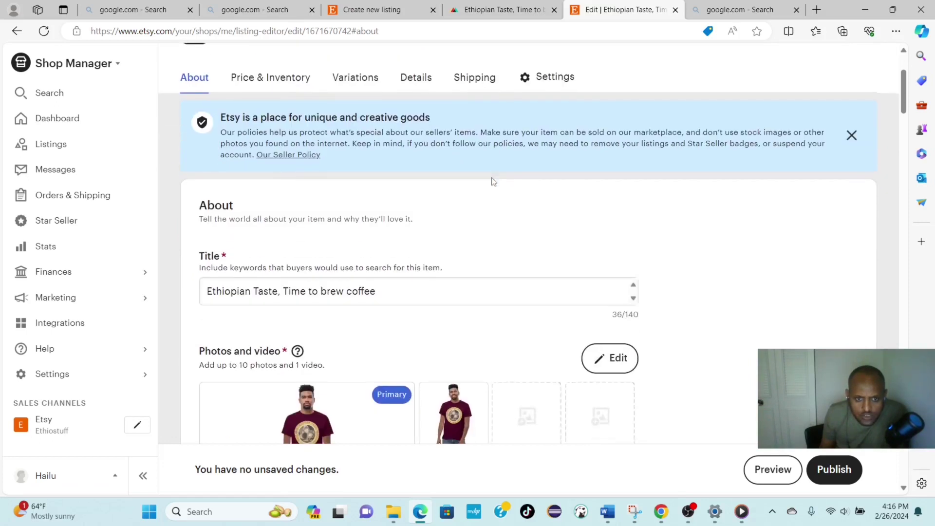
scroll(492, 178, "down", 3)
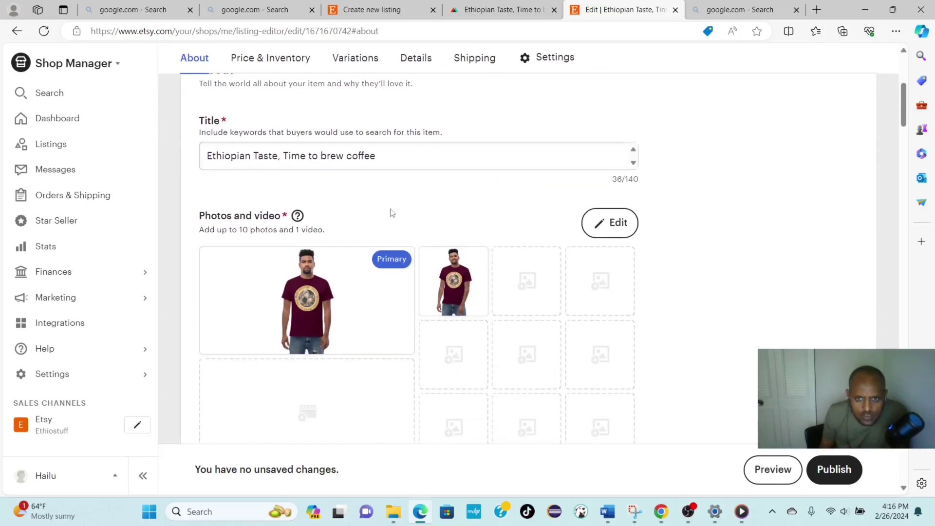
scroll(429, 215, "down", 4)
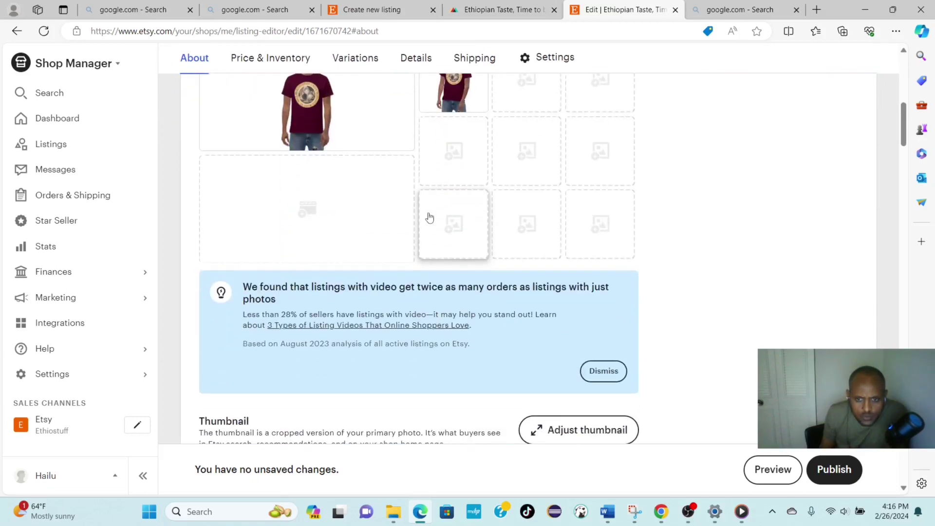
scroll(429, 216, "down", 3)
scroll(504, 233, "up", 1)
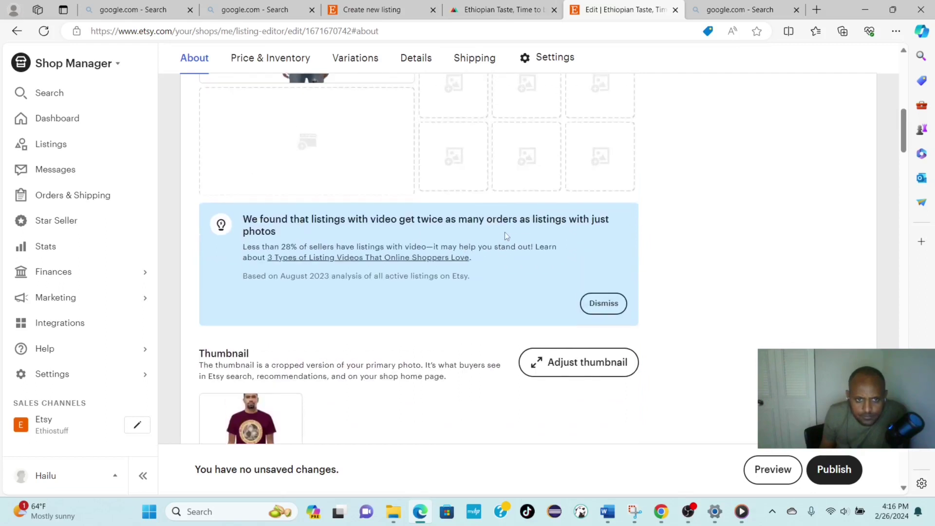
scroll(505, 232, "up", 4)
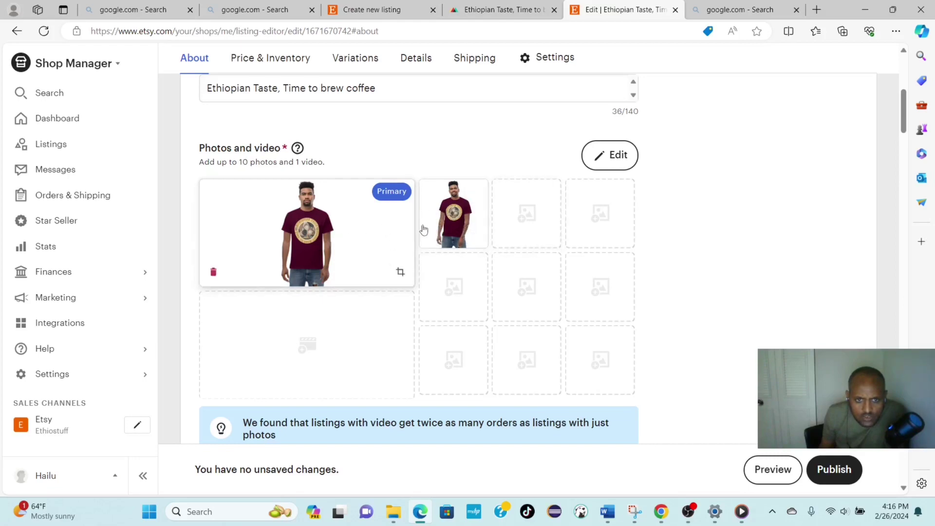
left_click(613, 154)
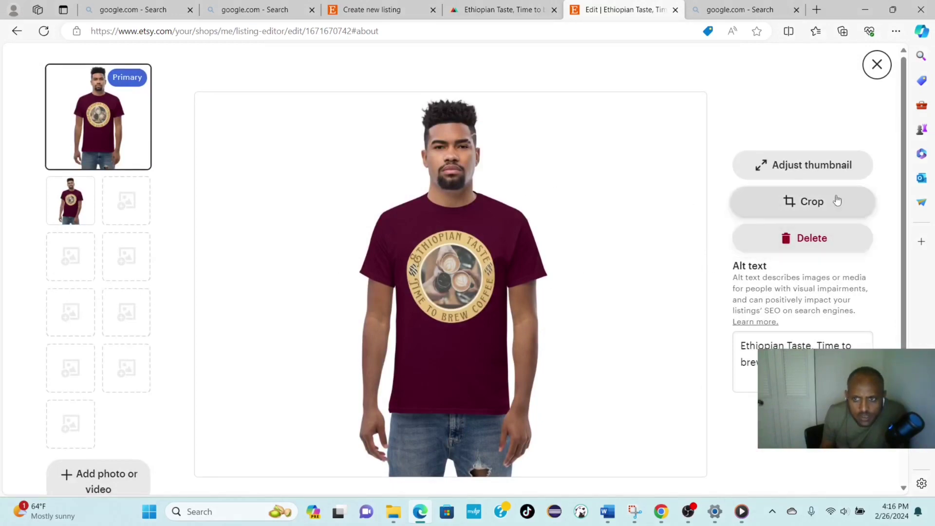
scroll(380, 370, "down", 2)
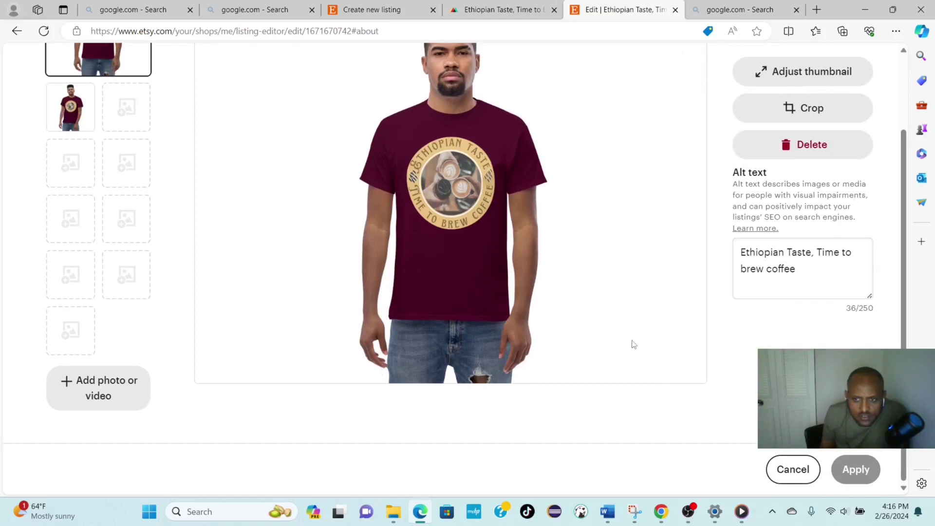
scroll(633, 344, "up", 2)
left_click(877, 65)
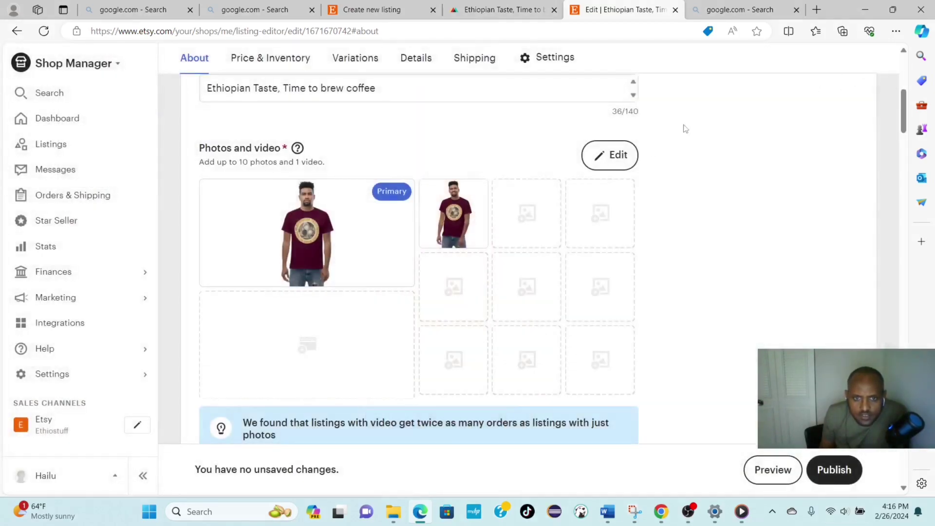
scroll(388, 407, "down", 4)
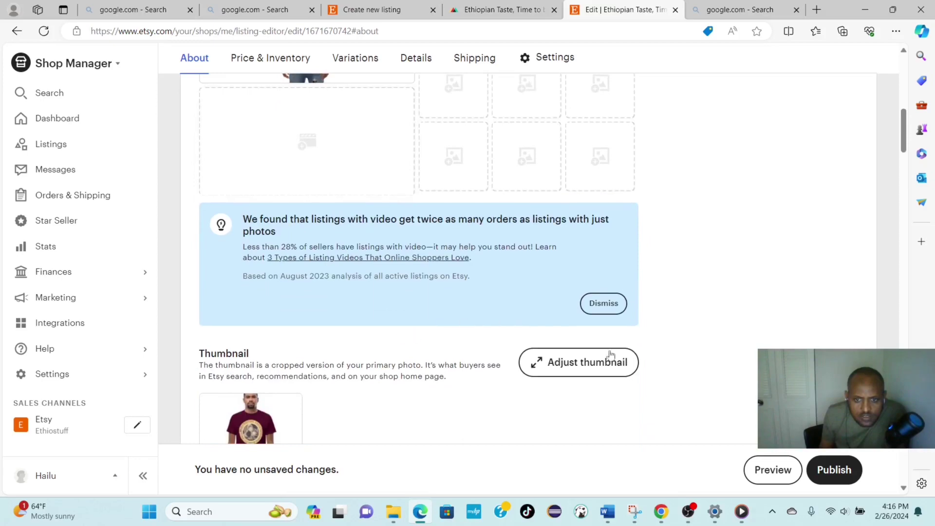
scroll(603, 303, "up", 4)
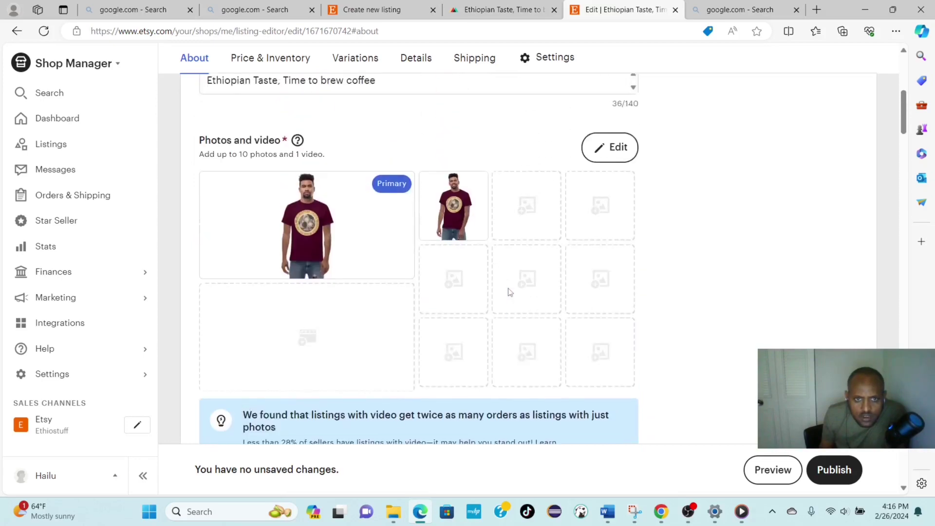
left_click(478, 213)
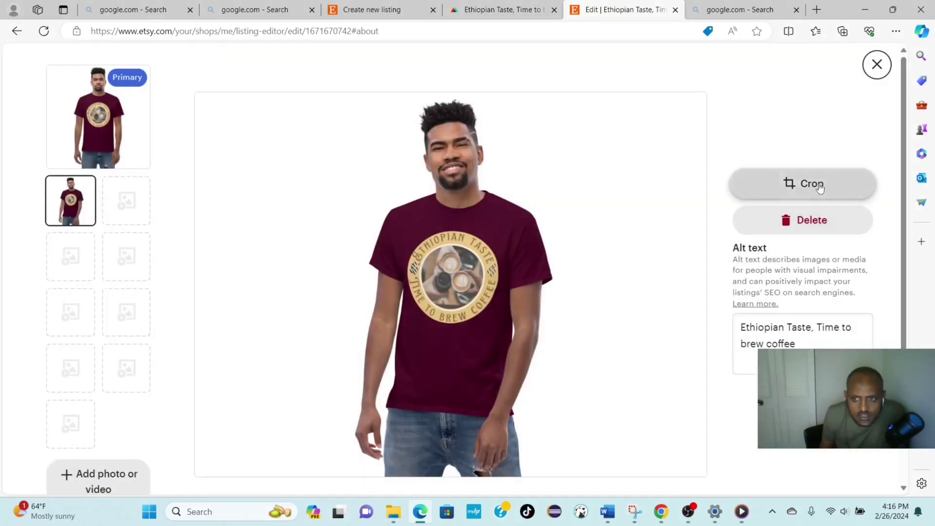
left_click(877, 64)
Step: Read through the draft listing's thumbnail, product description, and price and inventory sections
scroll(568, 258, "down", 4)
scroll(571, 250, "down", 6)
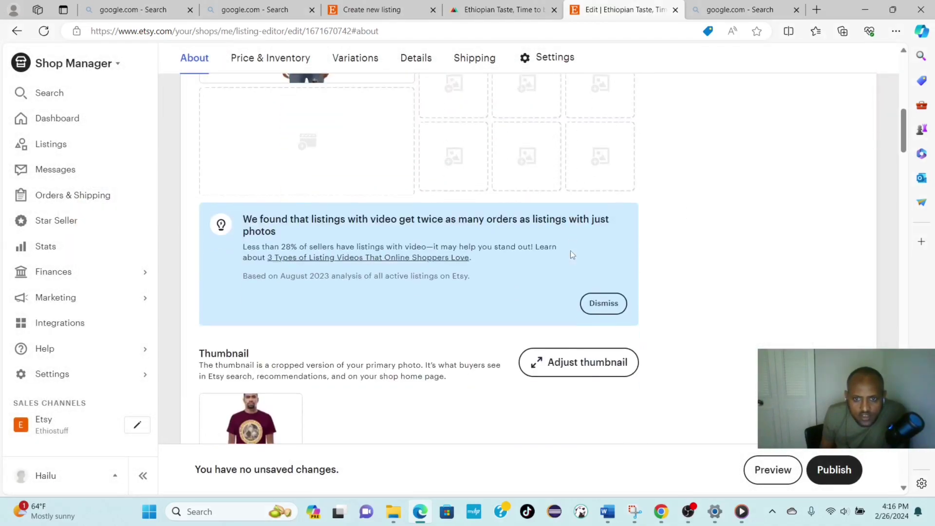
scroll(481, 227, "down", 5)
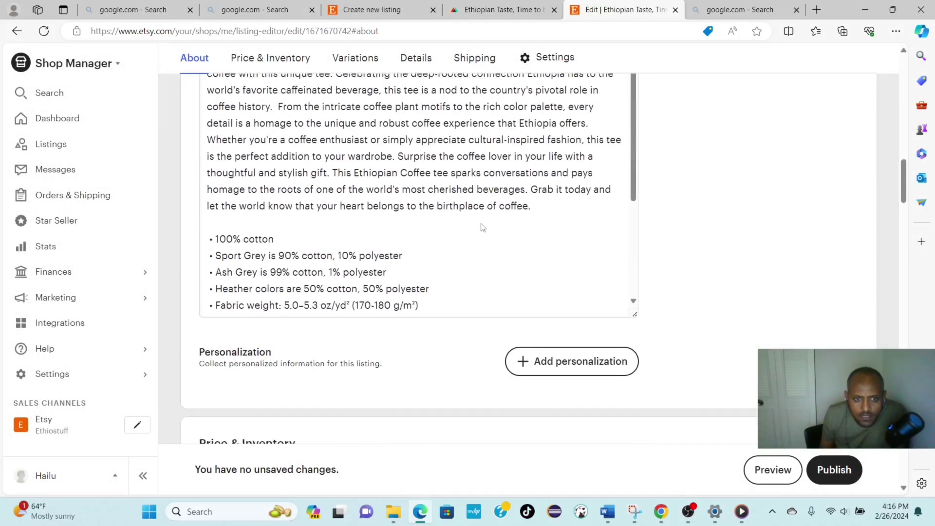
scroll(482, 224, "down", 8)
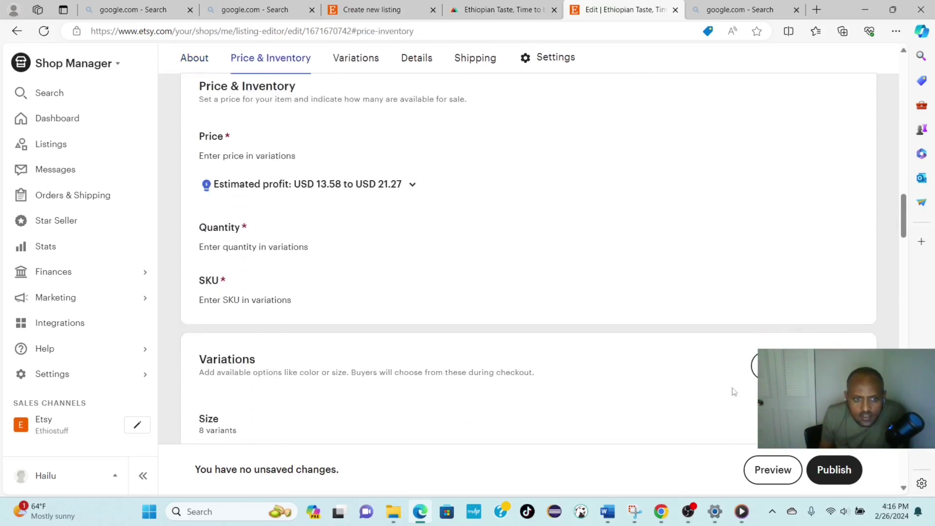
scroll(266, 245, "up", 1)
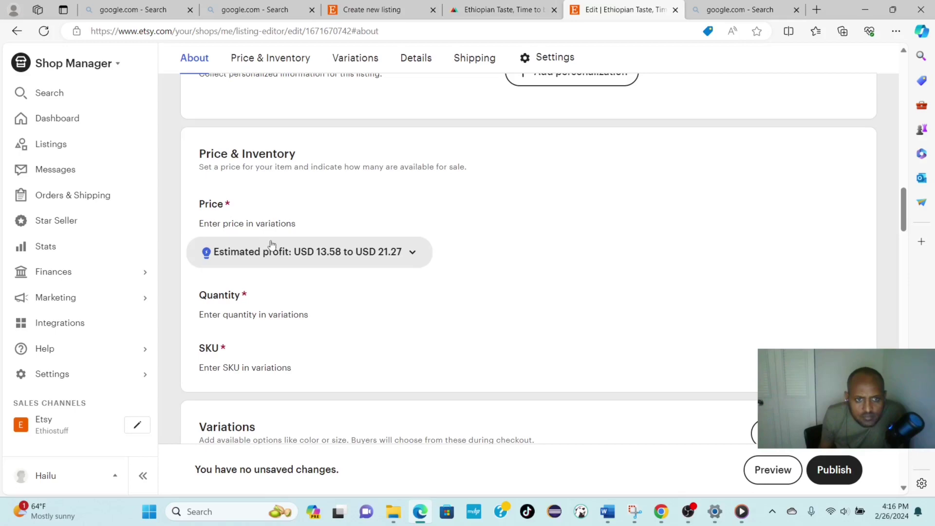
scroll(533, 301, "up", 5)
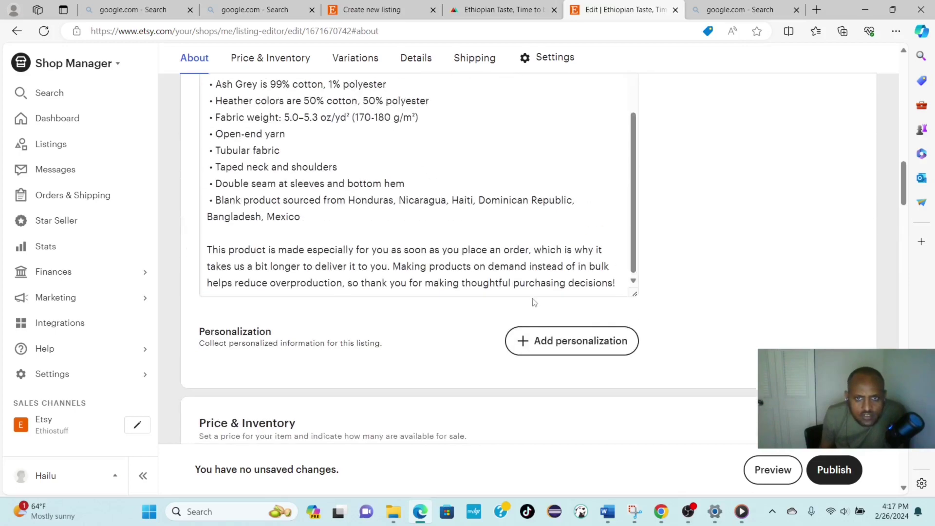
scroll(534, 299, "up", 4)
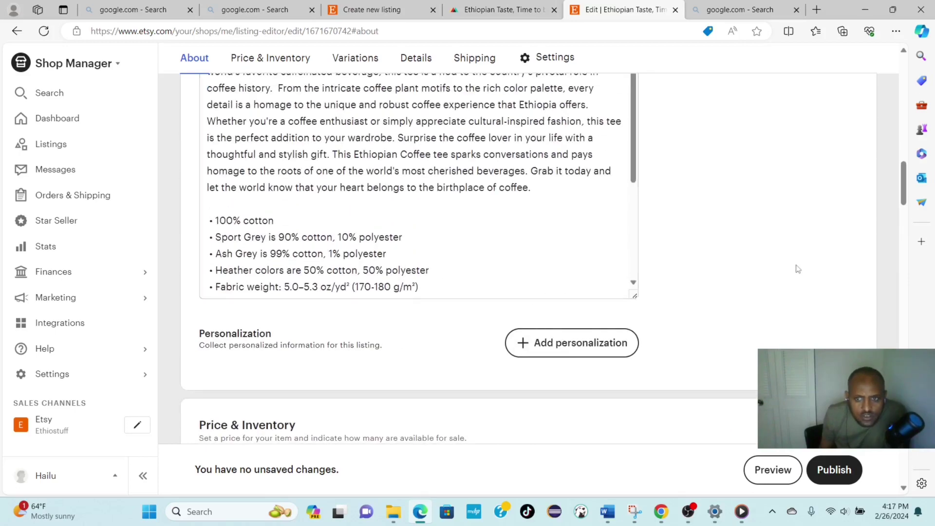
scroll(793, 265, "up", 10)
scroll(794, 267, "down", 6)
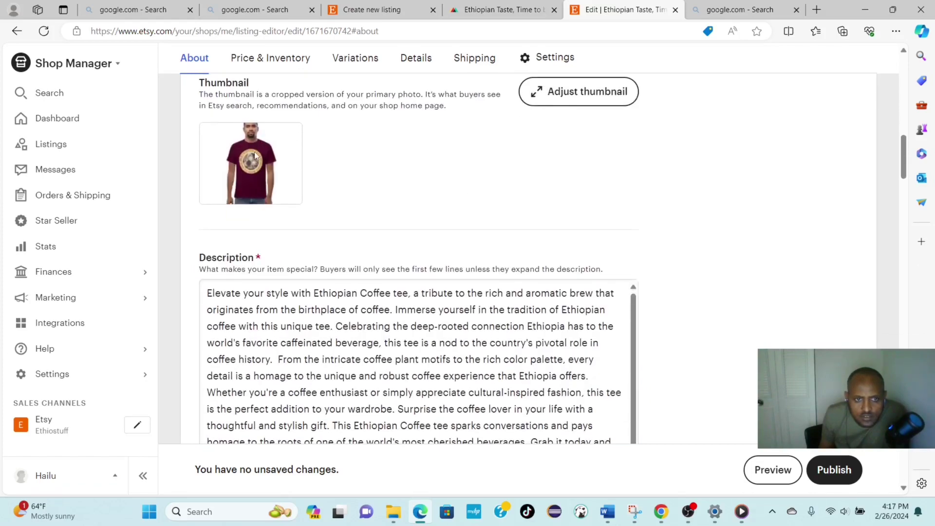
scroll(601, 242, "down", 3)
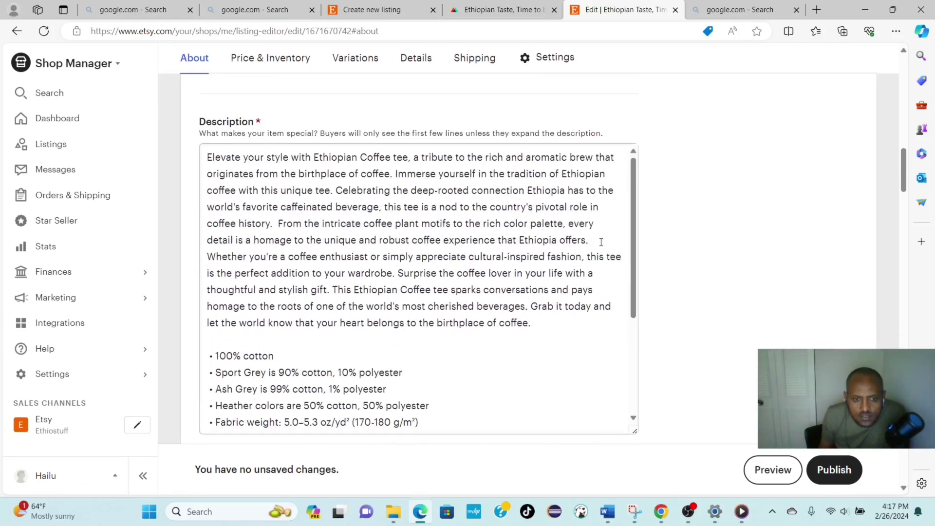
Step: Zoom the listing thumbnail in slightly, reposition it so the model's whole head and the coffee design show, and apply the change
scroll(601, 242, "up", 5)
left_click(574, 238)
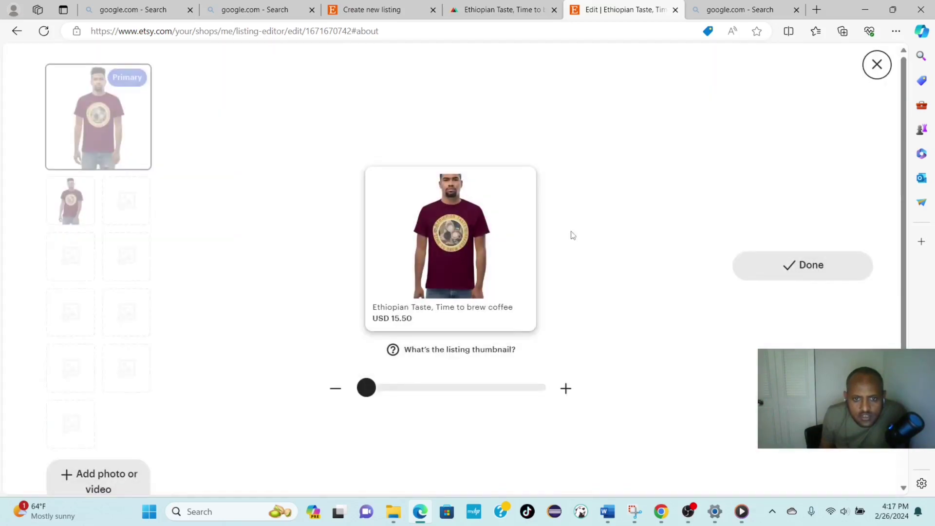
mouse_move(366, 388)
left_mouse_down()
mouse_move(391, 388)
mouse_move(384, 388)
left_mouse_up()
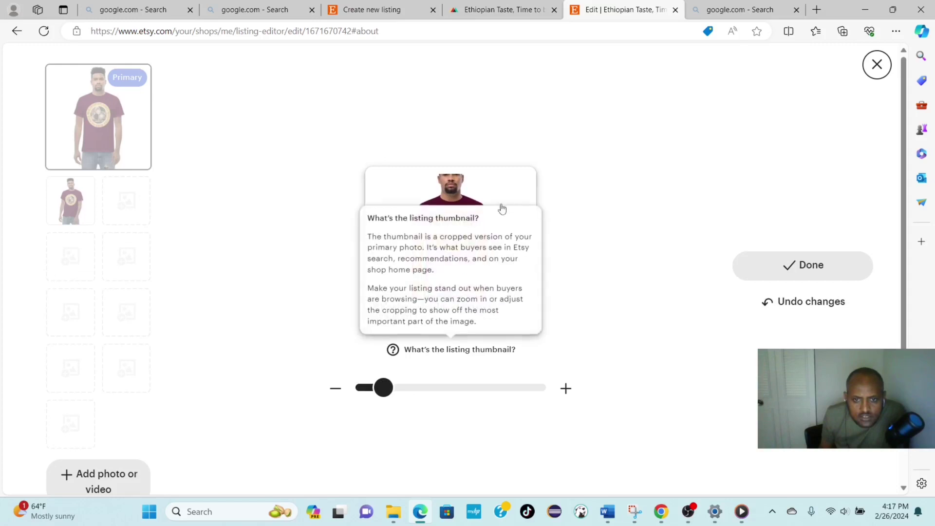
left_click_drag(504, 198, 506, 225)
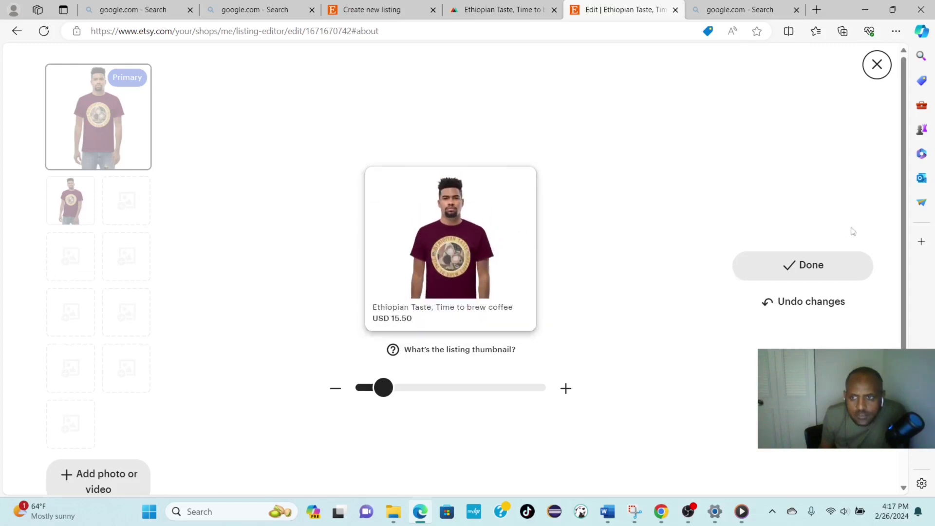
left_click(833, 267)
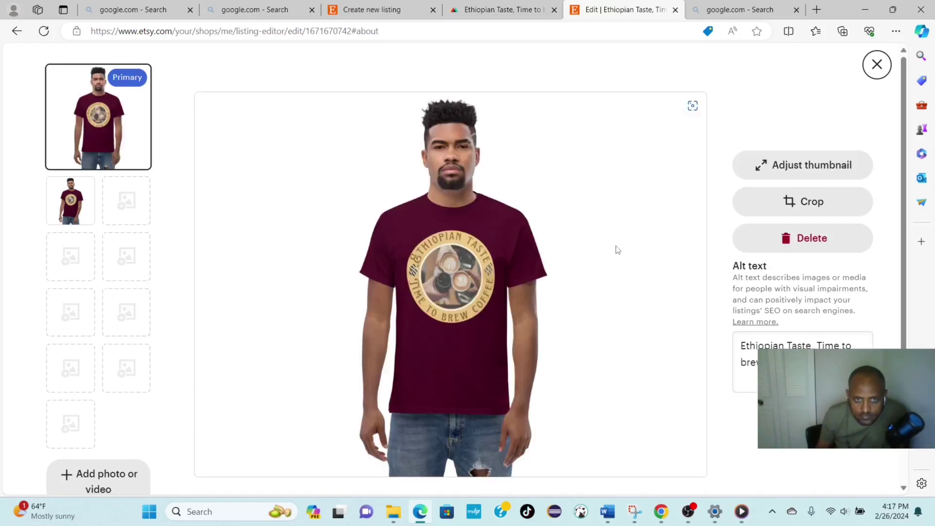
scroll(741, 296, "down", 2)
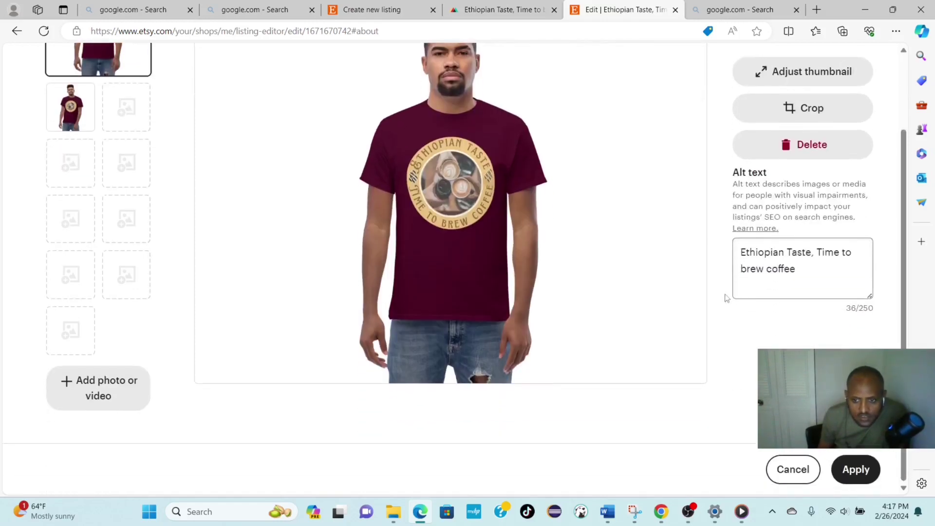
left_click(856, 469)
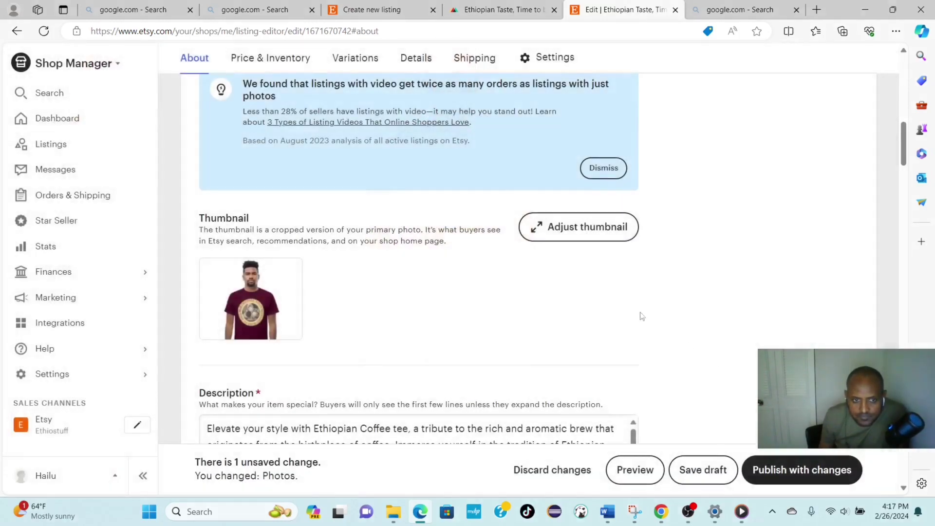
Step: Review the draft listing's thumbnail, description, price and inventory, and size variations, down to its core details
scroll(614, 284, "down", 6)
scroll(301, 238, "up", 5)
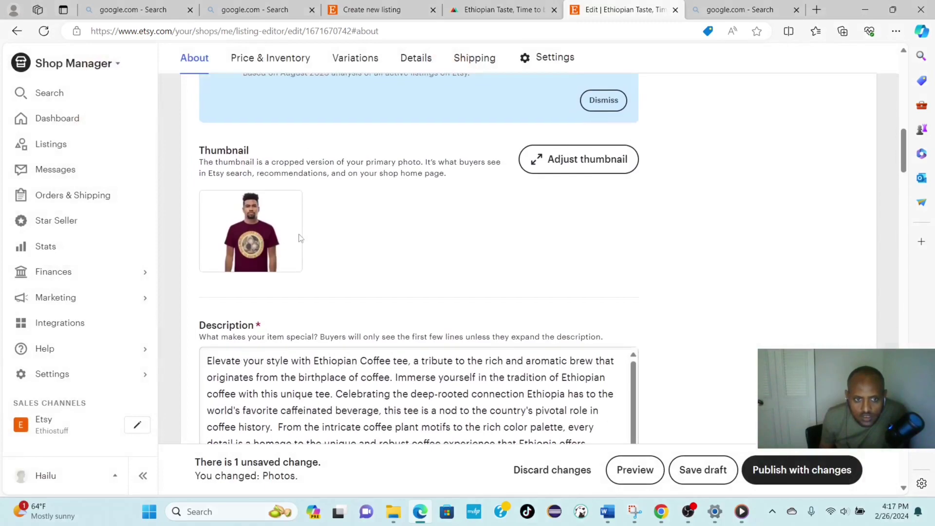
scroll(395, 264, "down", 8)
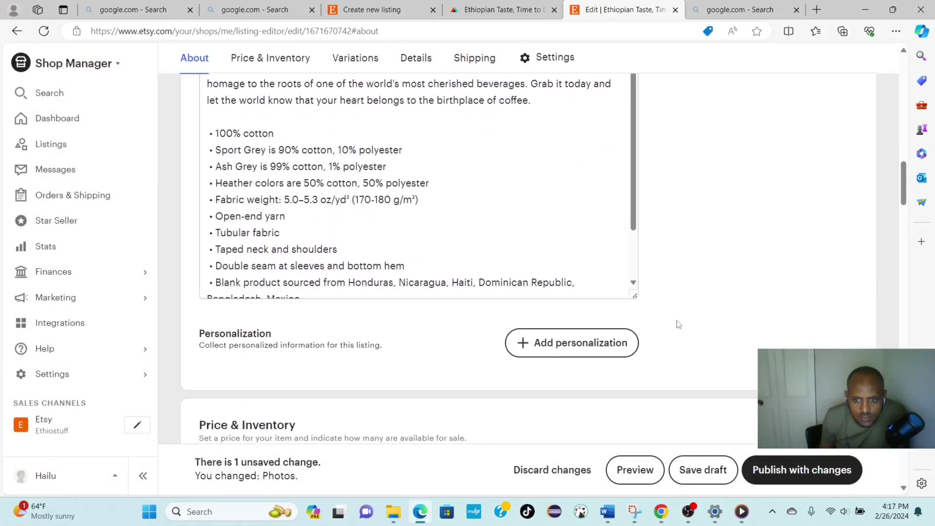
scroll(678, 323, "down", 7)
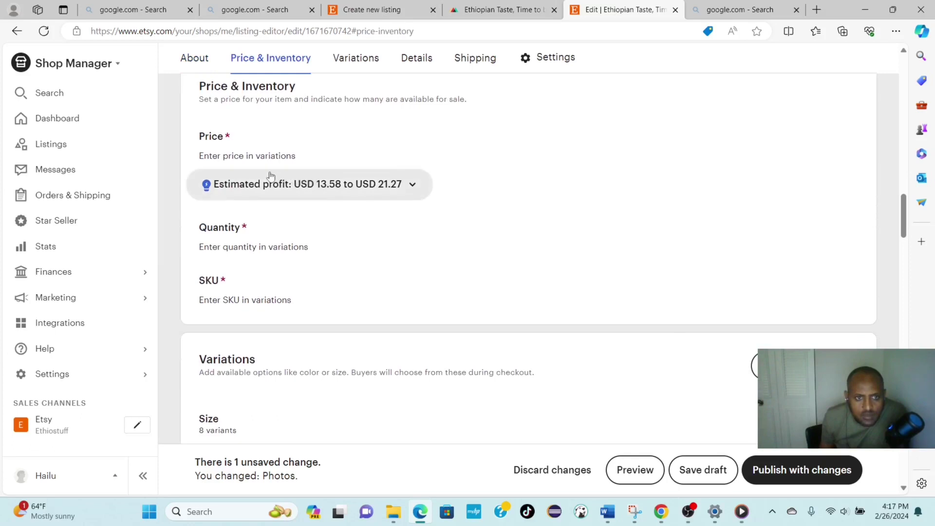
scroll(392, 210, "down", 3)
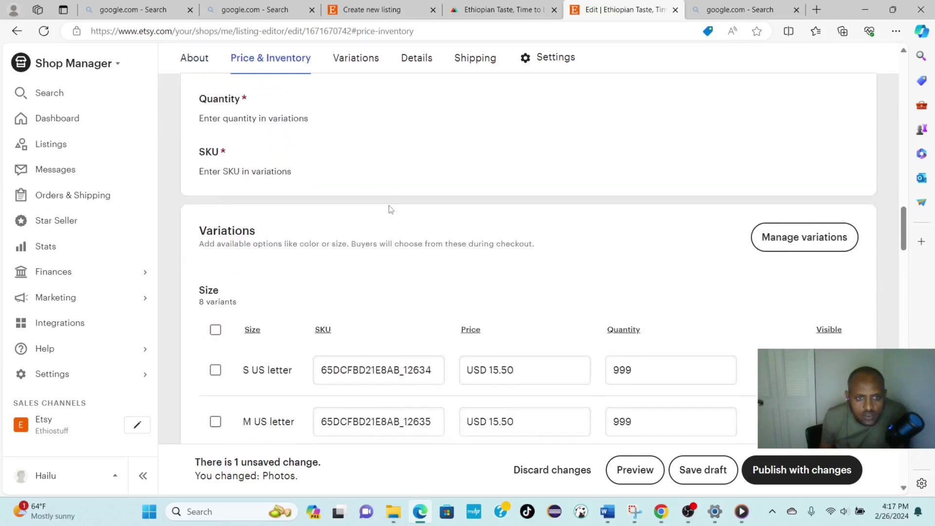
scroll(391, 210, "down", 1)
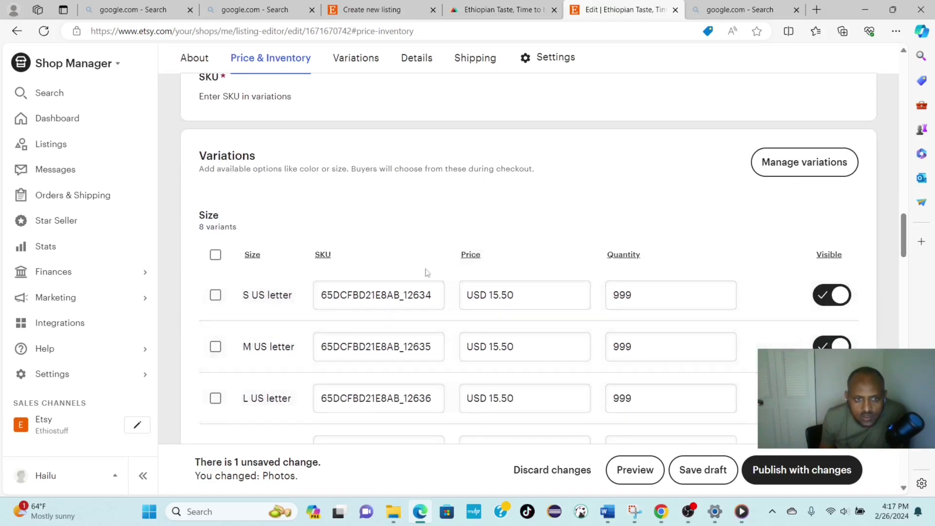
scroll(505, 273, "down", 5)
scroll(579, 286, "down", 10)
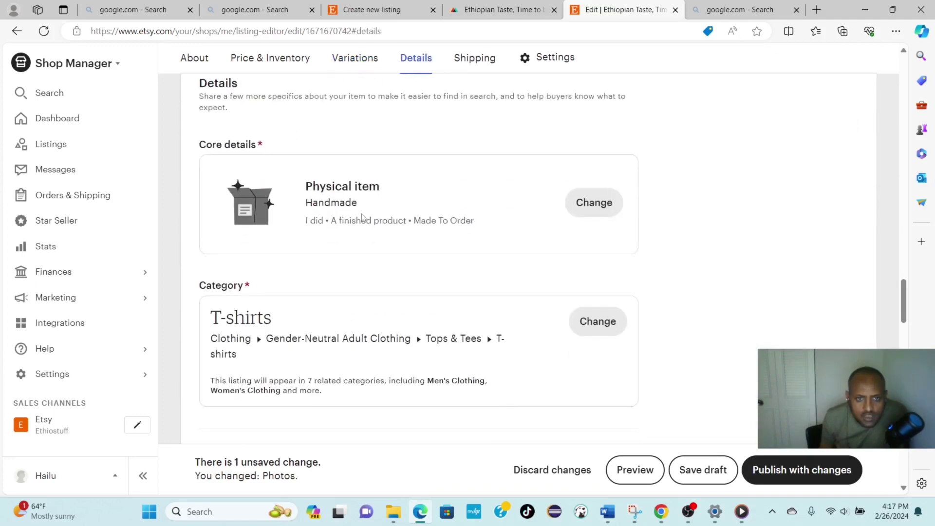
Step: Open the listing's core details for editing and set who made the item to "Another company or person"
left_click(603, 203)
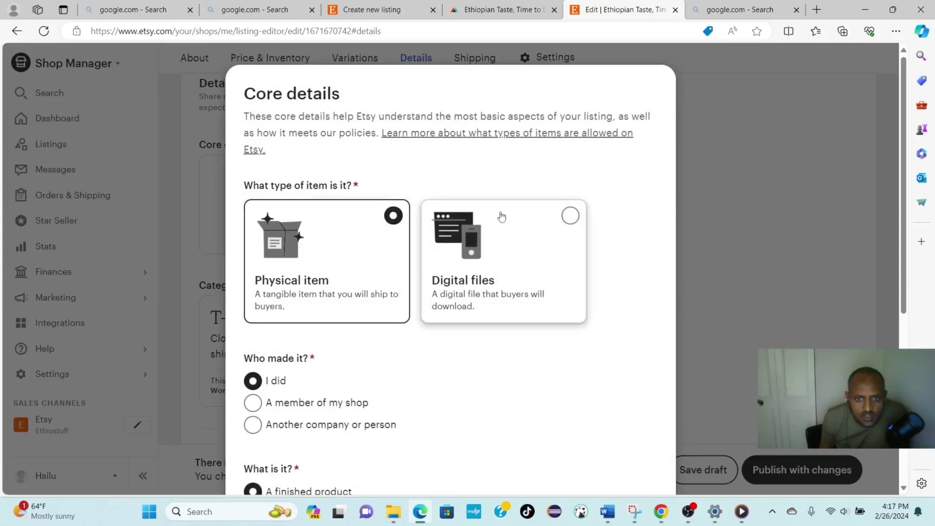
scroll(503, 219, "down", 3)
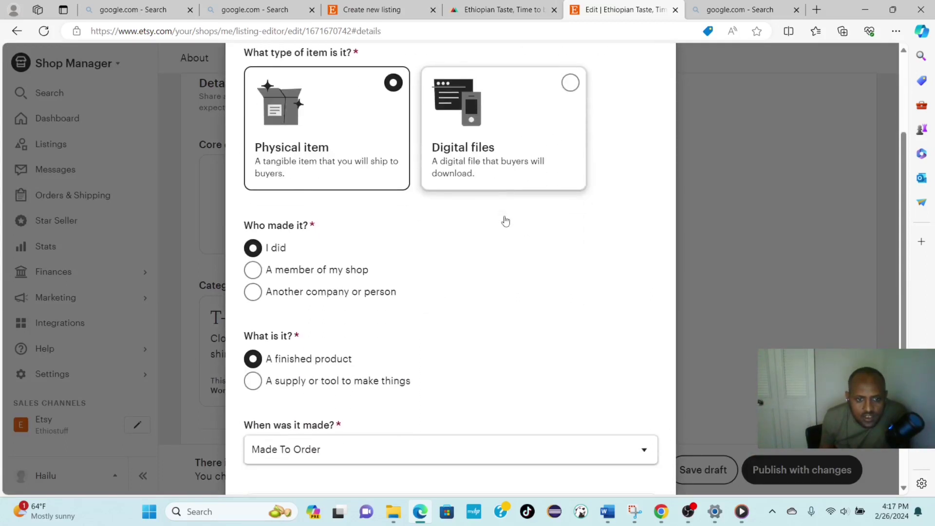
left_click(255, 290)
scroll(514, 261, "down", 3)
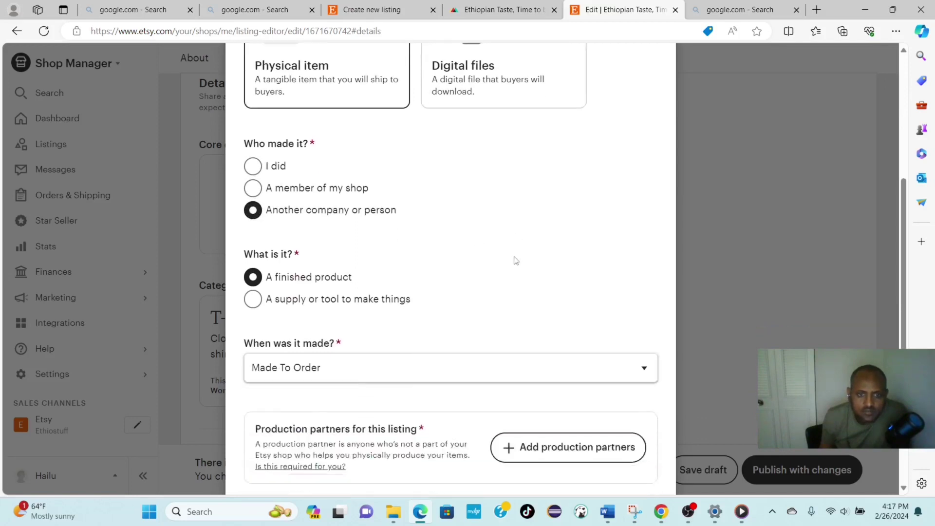
scroll(487, 239, "down", 1)
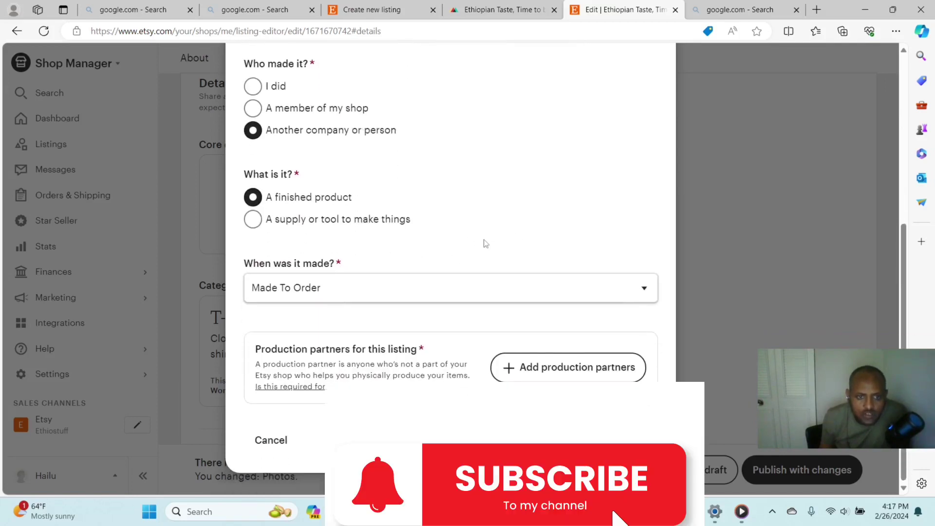
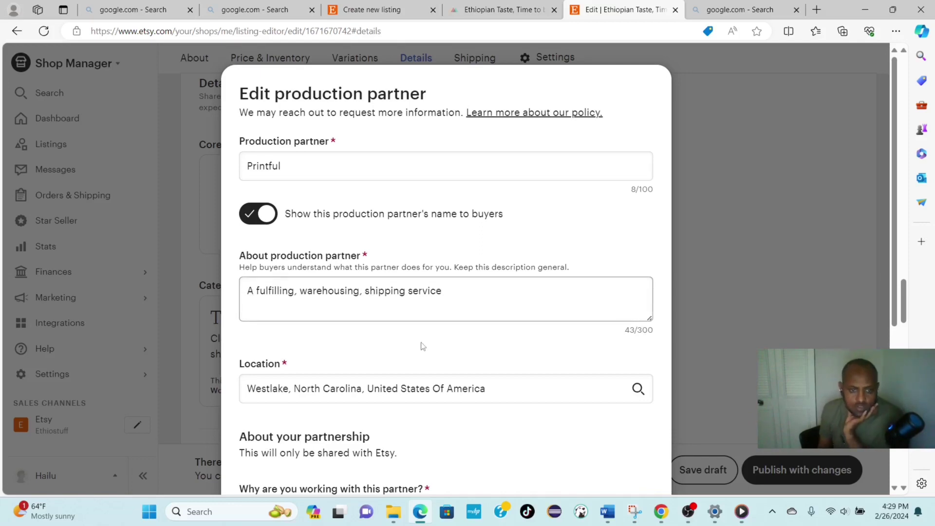
Step: Save the Printful partnership answers: no technical ability or equipment to make it entirely by myself, "I design everything myself", and "They do everything for me"
scroll(422, 347, "down", 1)
scroll(372, 324, "down", 2)
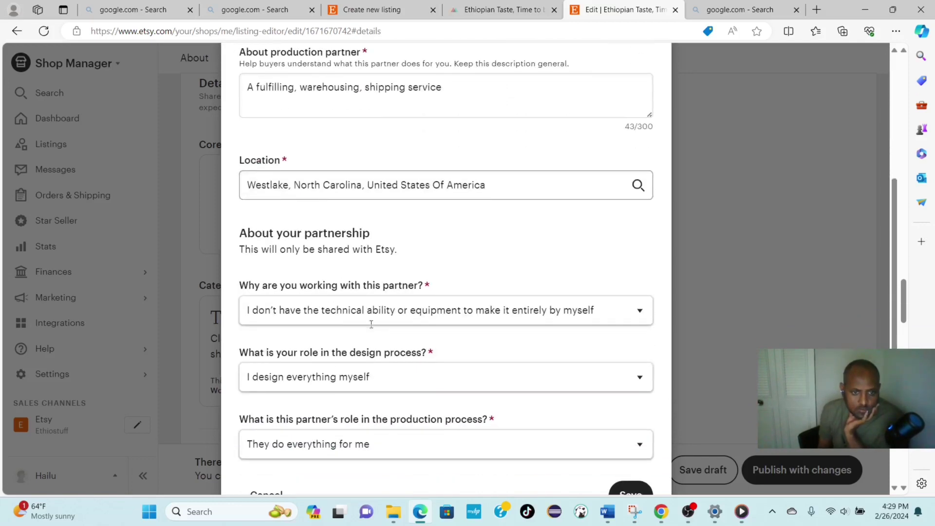
scroll(375, 324, "down", 1)
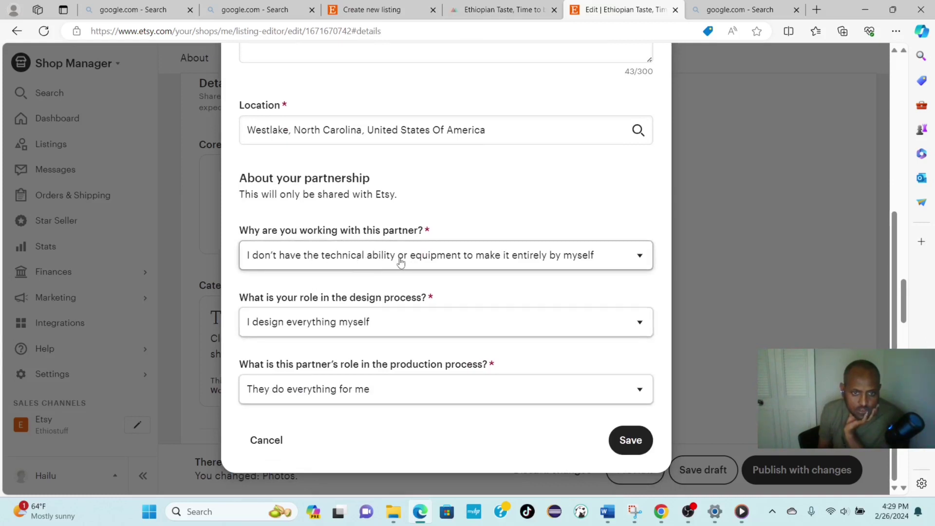
left_click(639, 261)
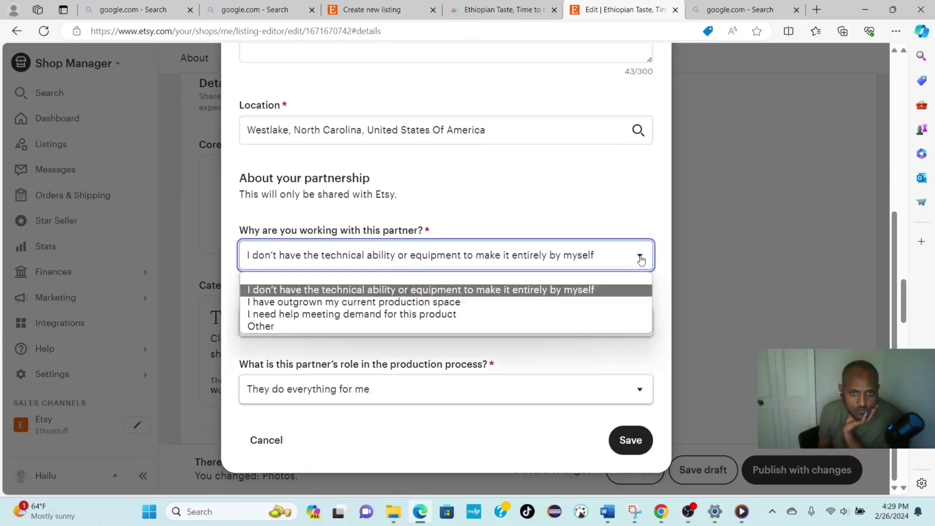
left_click(594, 288)
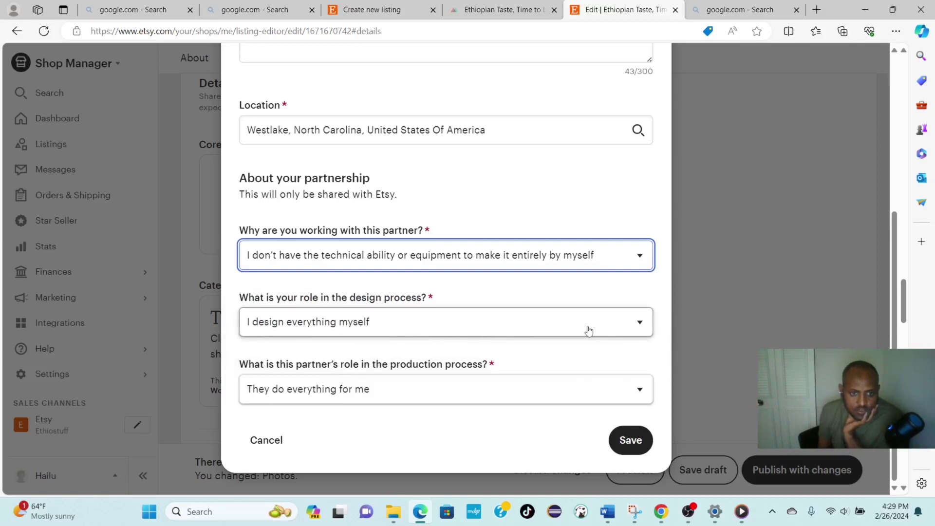
left_click(637, 326)
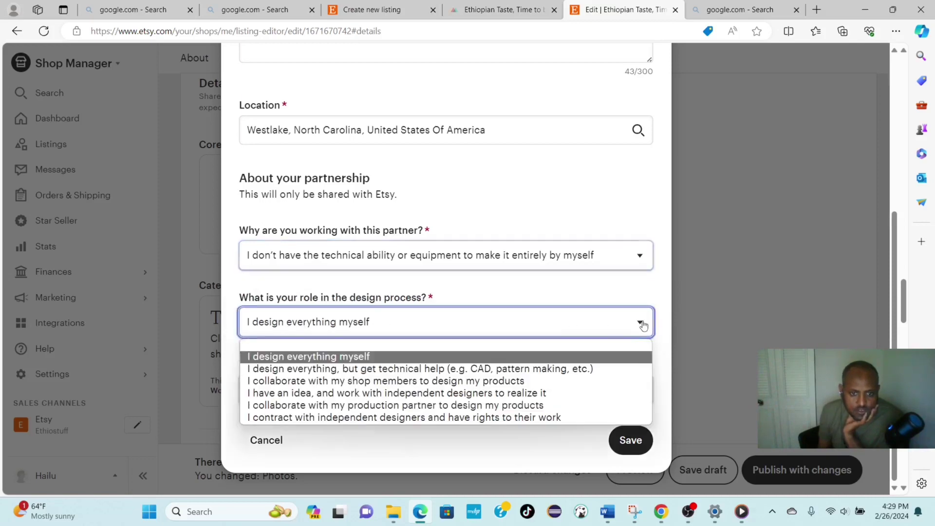
left_click(632, 357)
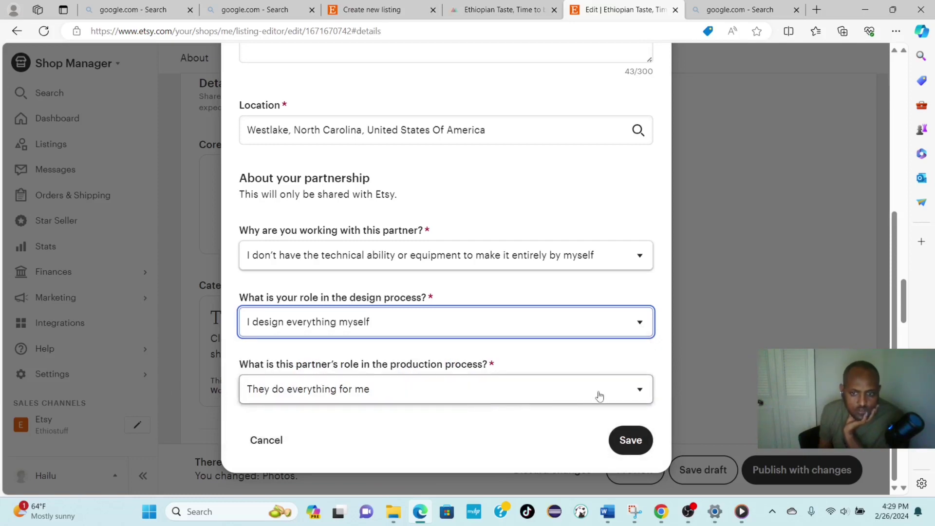
left_click(642, 389)
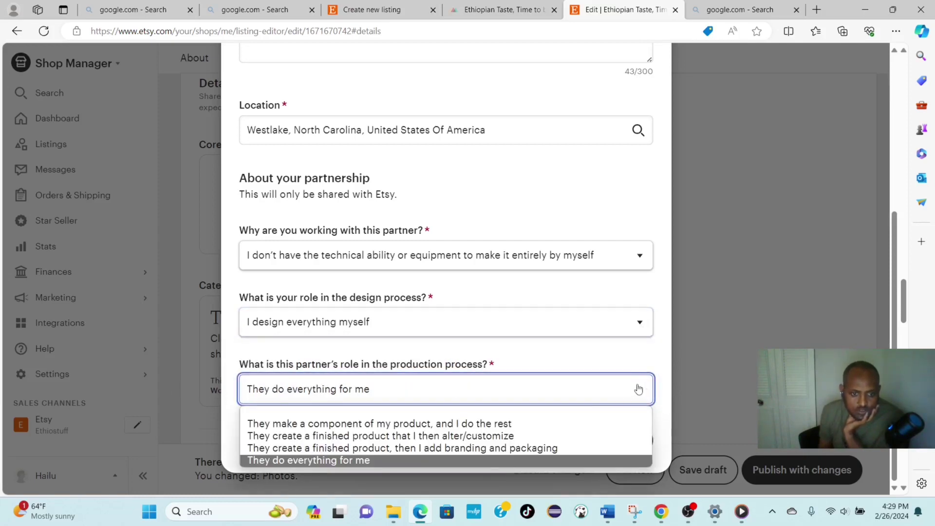
left_click(562, 460)
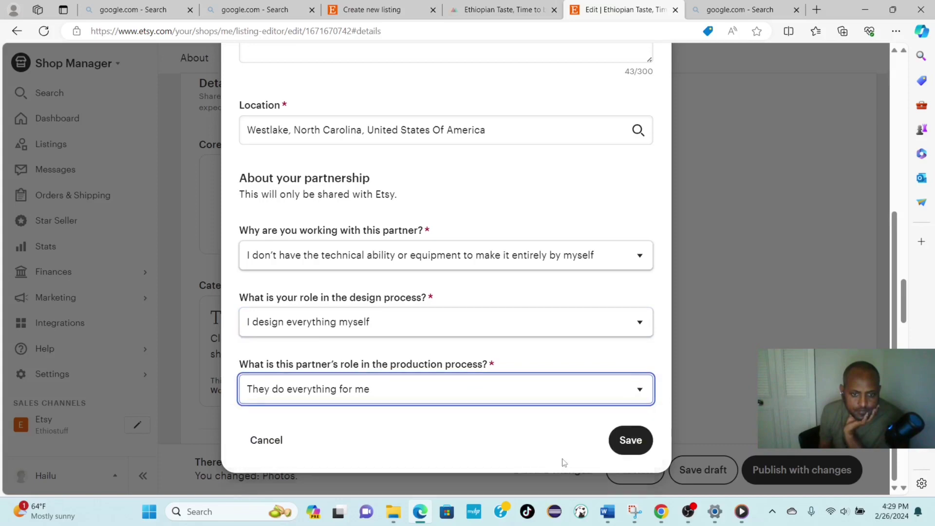
left_click(632, 443)
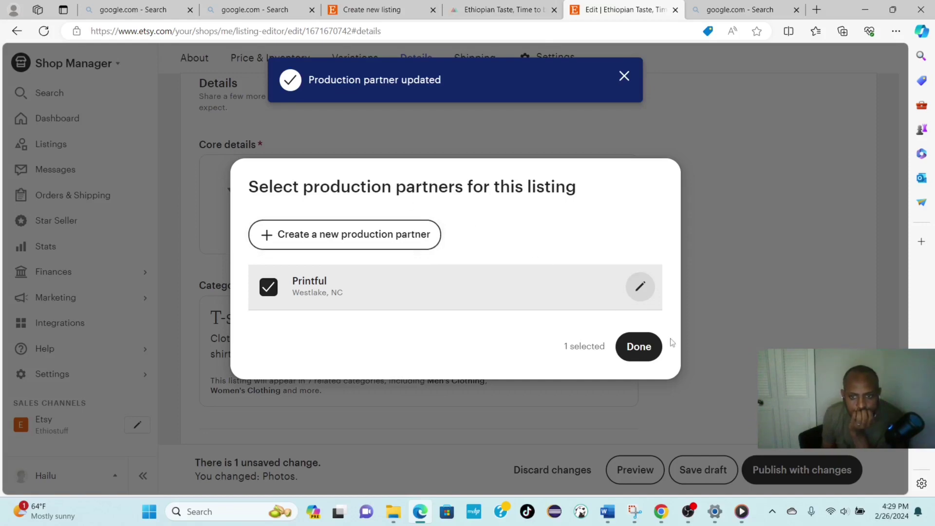
Step: Confirm Printful as the listing's production partner and apply the changed core details
left_click(636, 348)
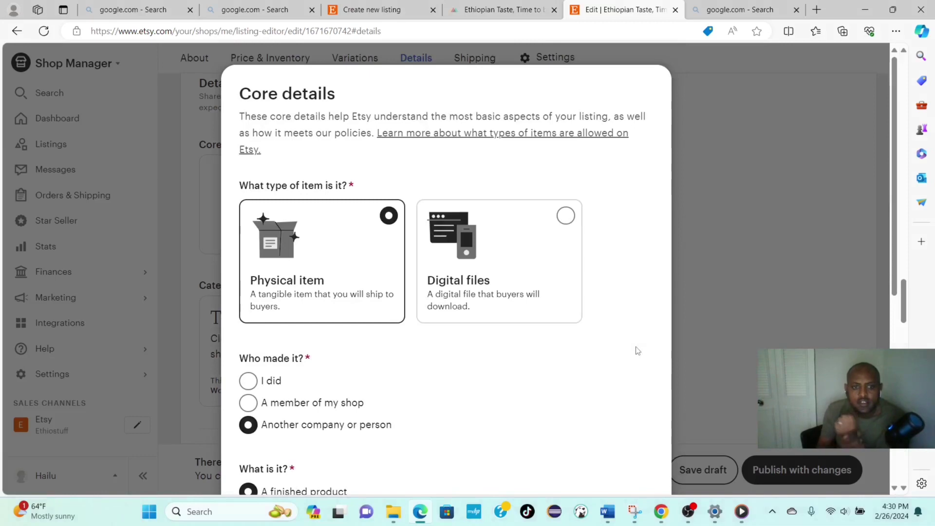
scroll(578, 296, "down", 7)
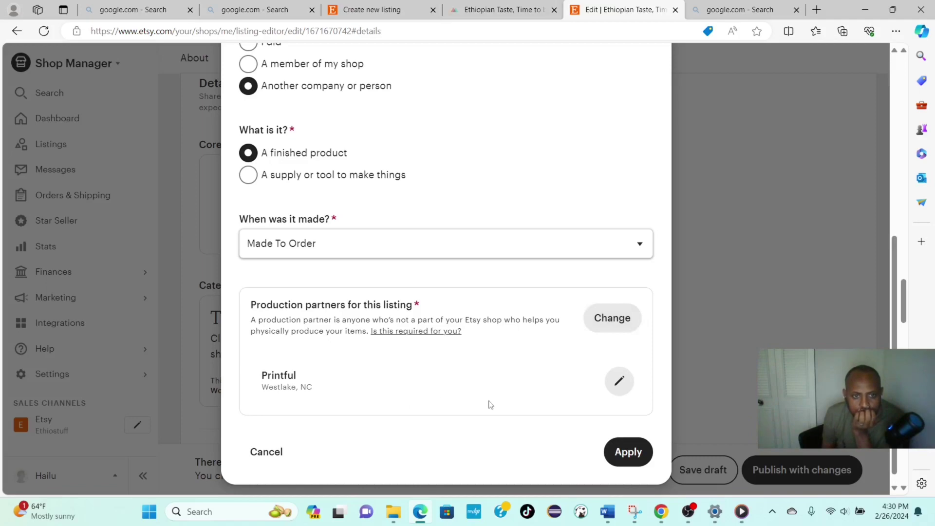
left_click(629, 452)
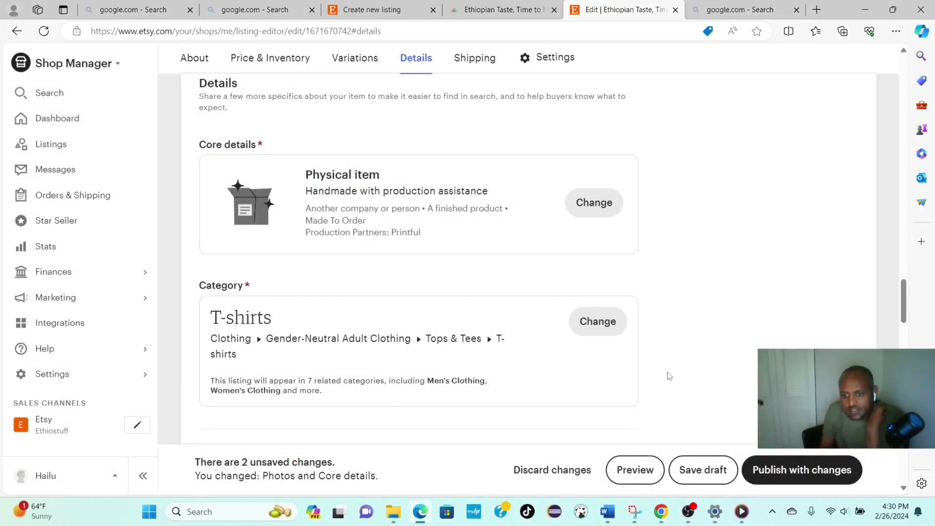
Step: Check the prices in the size variations, then the listing's core details, category and color attributes
scroll(676, 362, "down", 7)
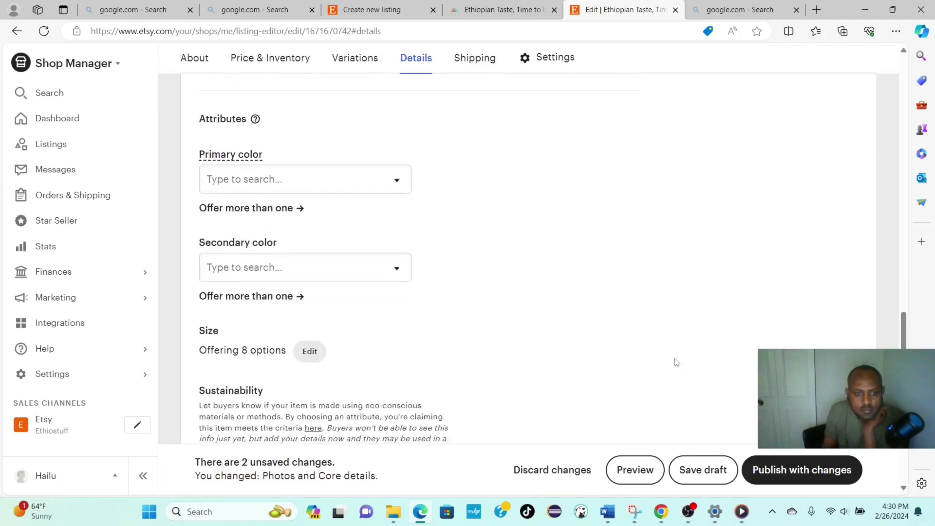
scroll(314, 247, "up", 10)
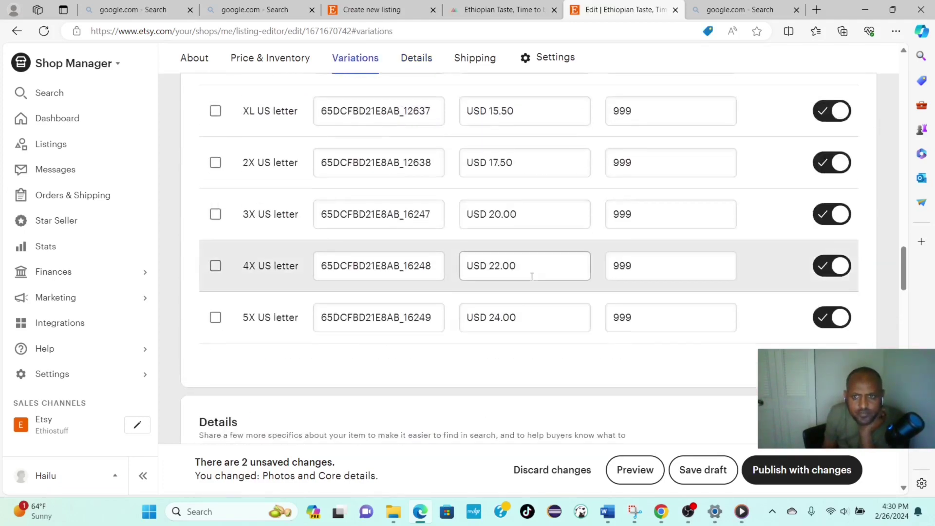
scroll(531, 274, "up", 2)
scroll(533, 273, "down", 5)
scroll(534, 277, "down", 6)
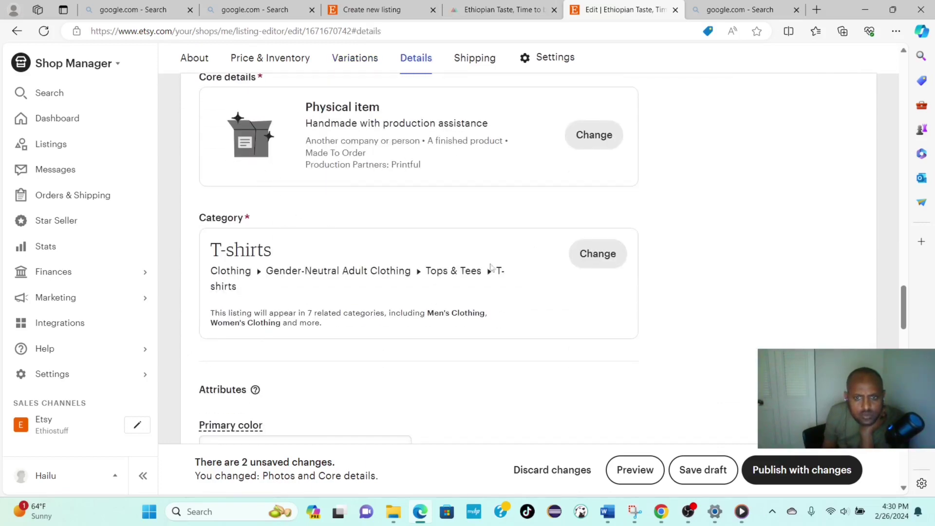
scroll(525, 285, "down", 1)
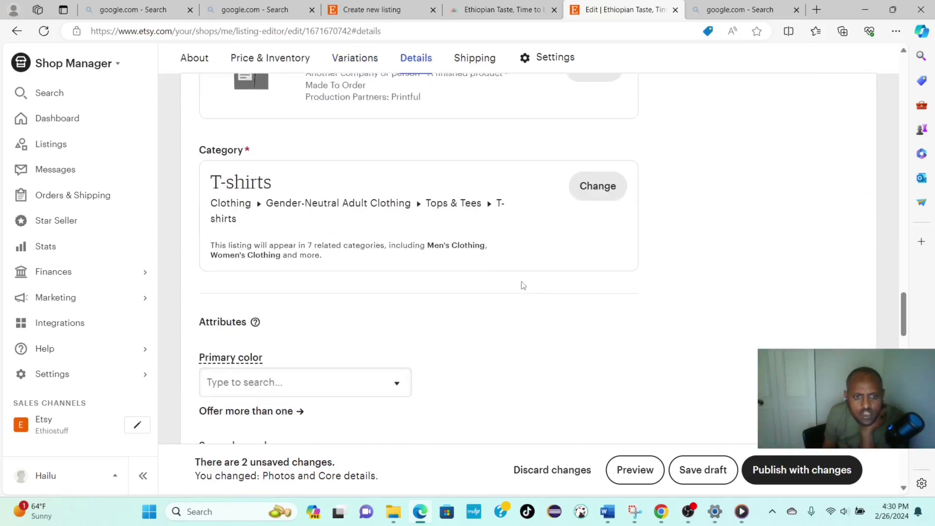
scroll(512, 289, "down", 2)
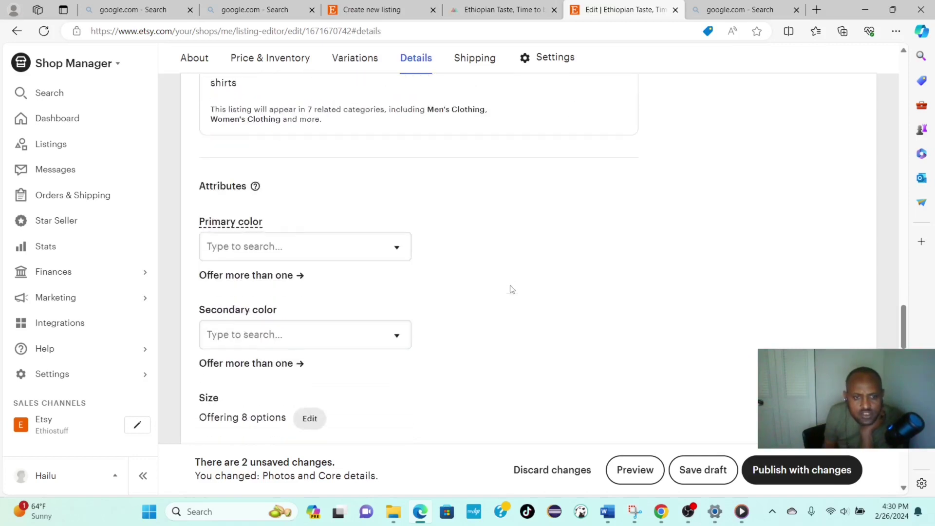
Step: Set the listing's primary color to Black and its secondary color to Brown
left_click(397, 249)
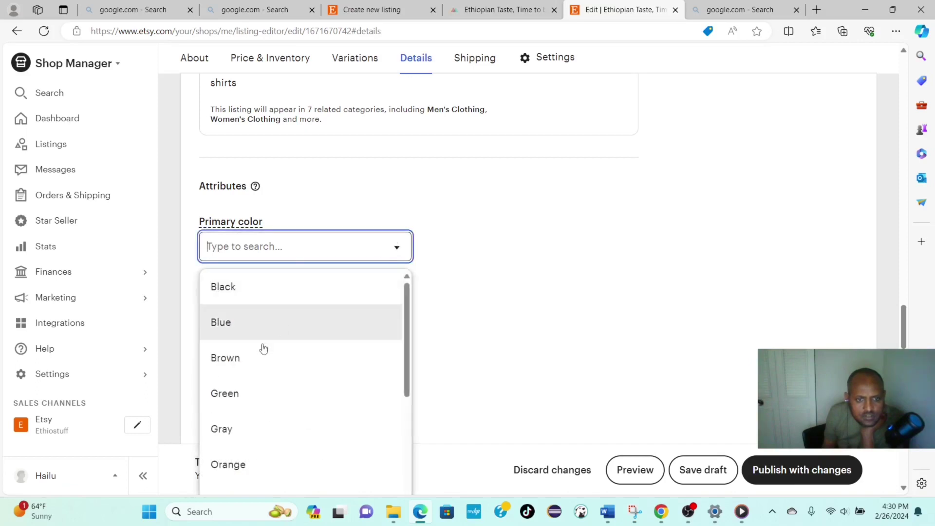
left_click(253, 291)
scroll(535, 271, "down", 1)
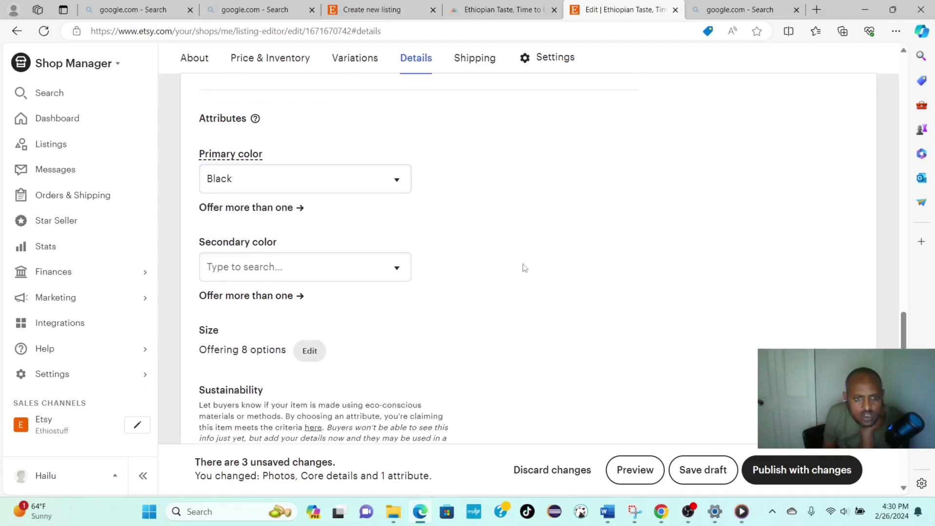
left_click(398, 270)
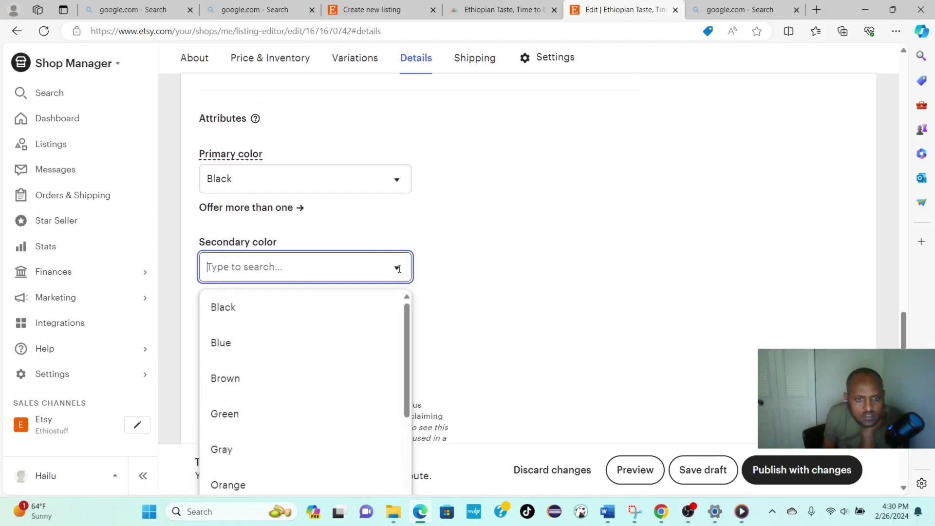
left_click(246, 387)
scroll(546, 303, "down", 1)
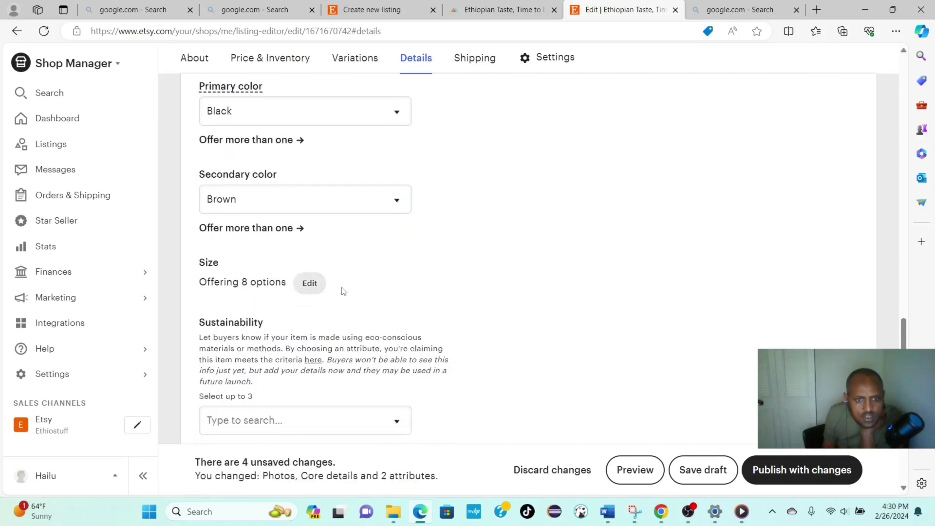
Step: Check the listing's remaining attributes, tags and materials, then open the Printful: Tshirts shipping profile for editing
scroll(593, 289, "down", 2)
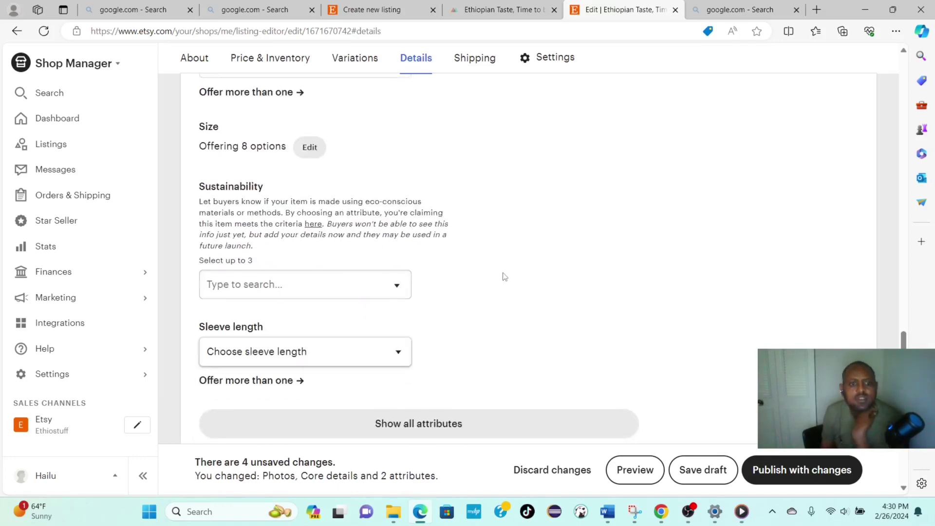
scroll(502, 276, "down", 1)
scroll(504, 280, "down", 1)
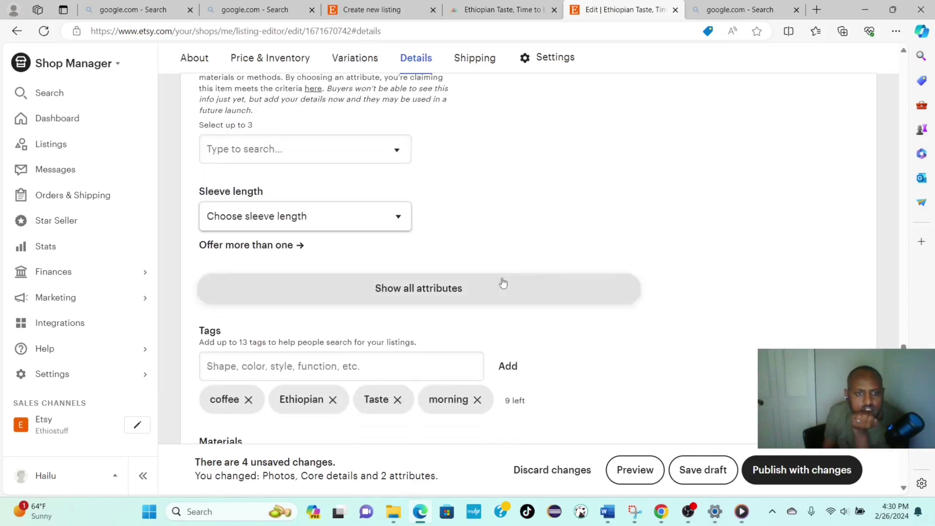
scroll(583, 240, "down", 1)
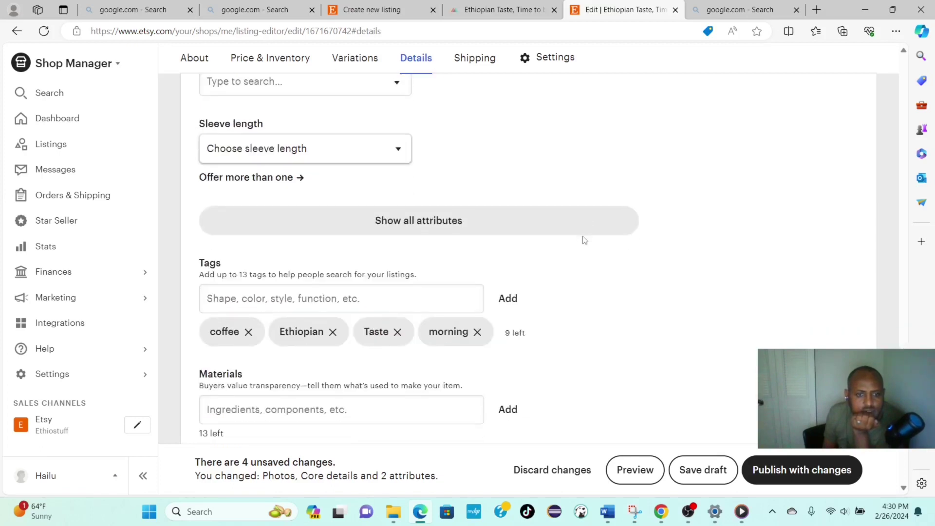
scroll(652, 293, "down", 3)
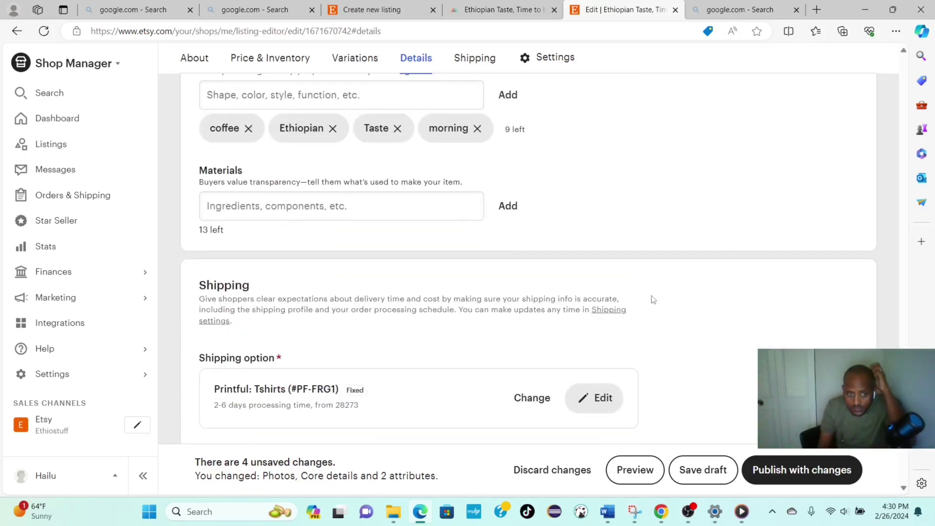
scroll(653, 300, "down", 2)
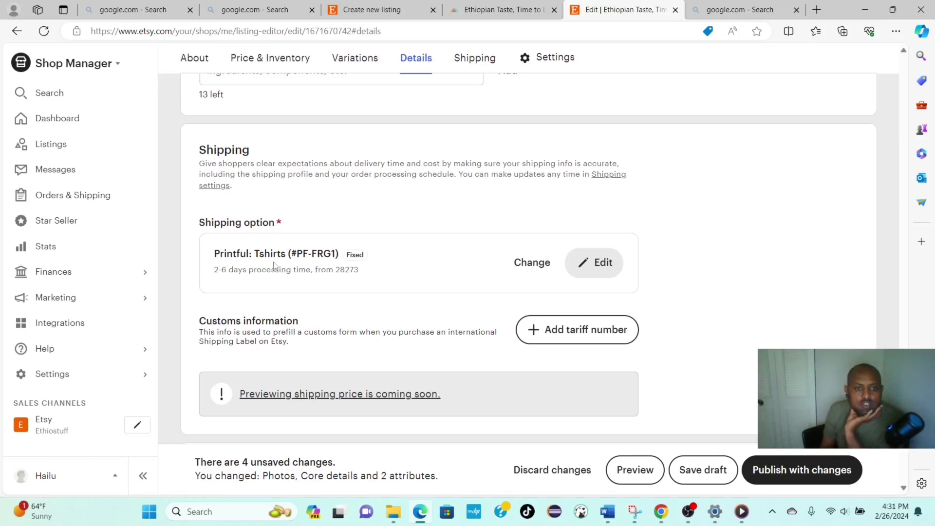
left_click(603, 264)
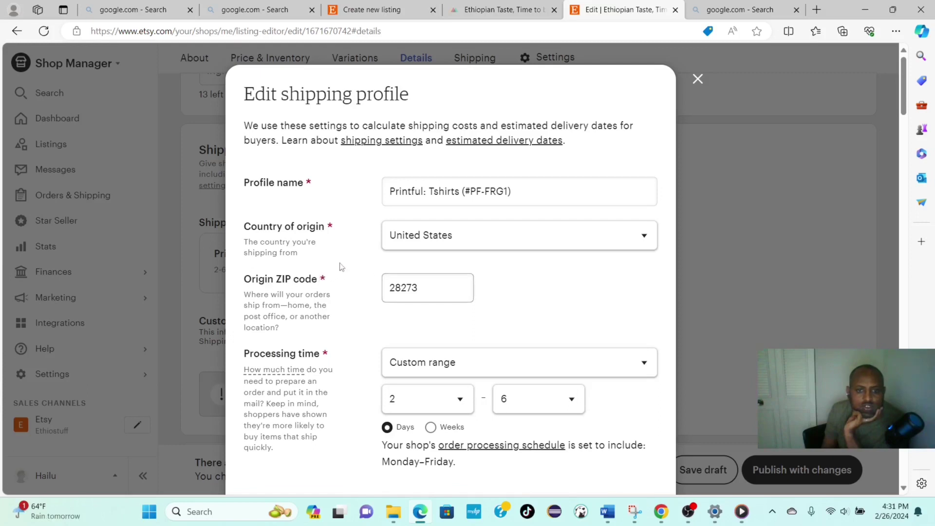
scroll(598, 255, "down", 2)
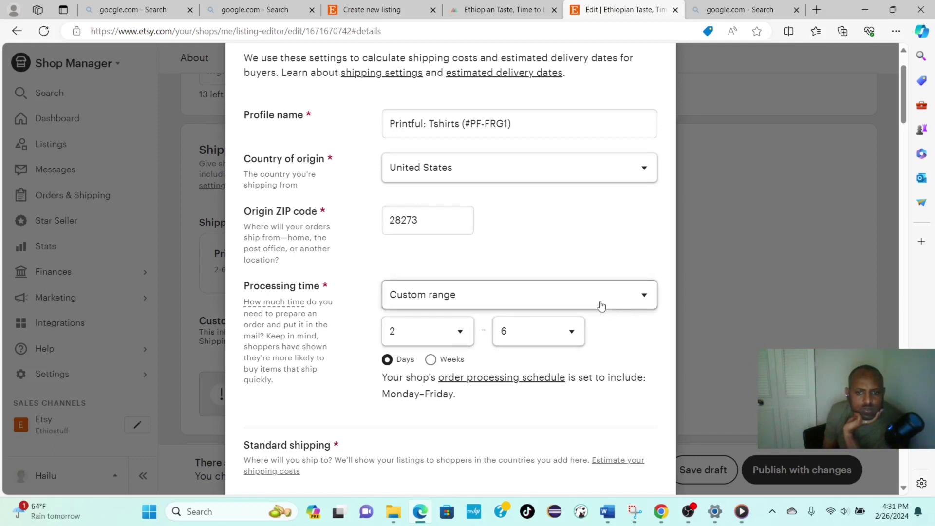
Step: Set the shipping profile's custom processing time range to 5–10 days
left_click(460, 331)
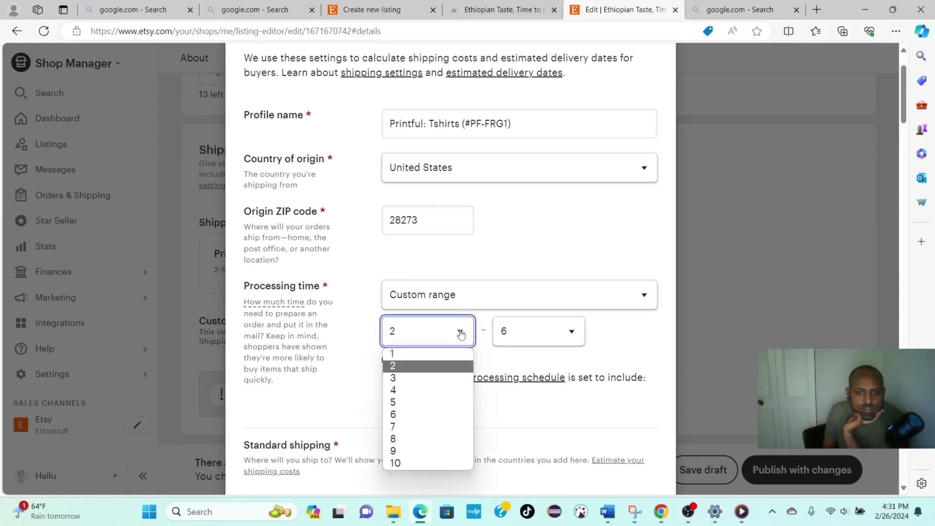
left_click(415, 403)
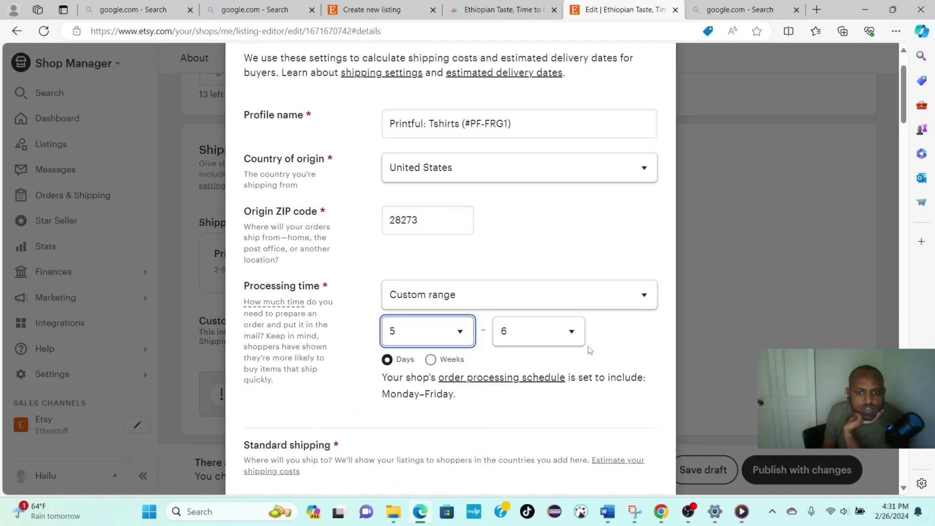
left_click(571, 332)
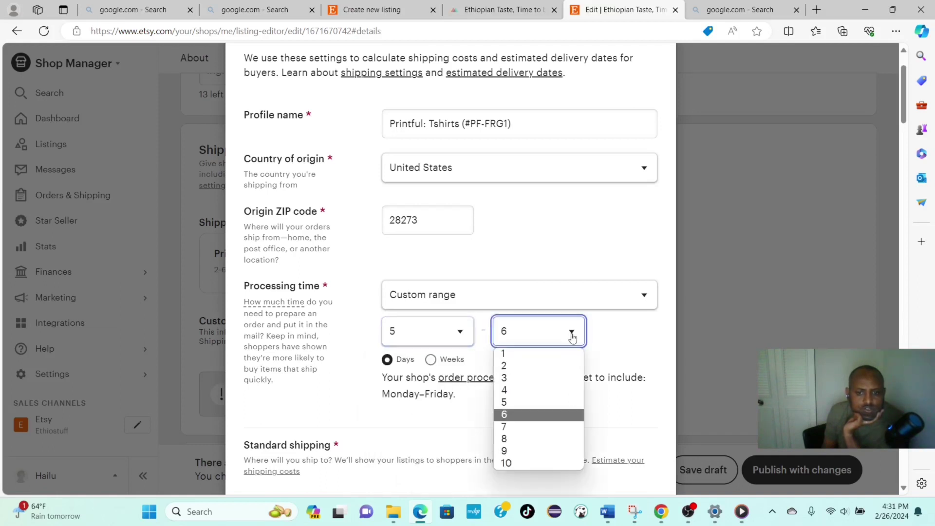
left_click(505, 464)
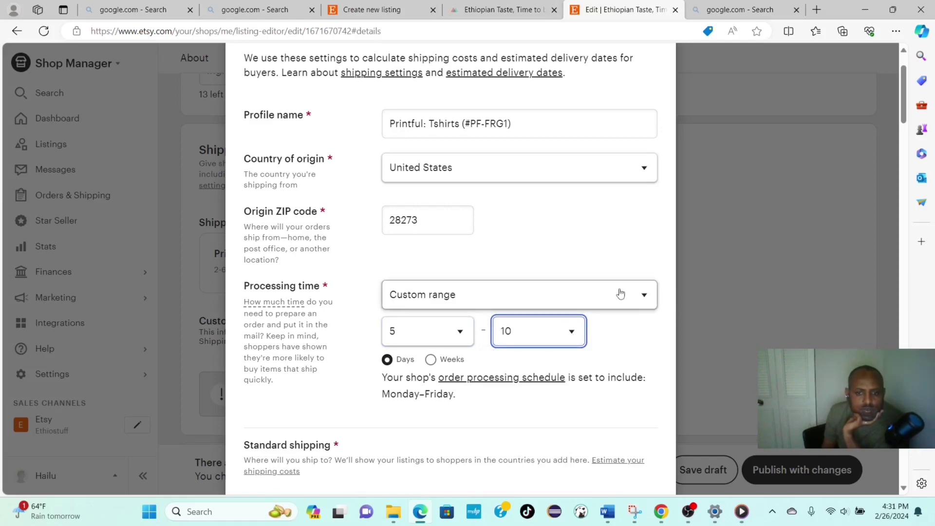
Step: Review the standard shipping delivery times and charges for each destination in the shipping profile
scroll(626, 293, "down", 4)
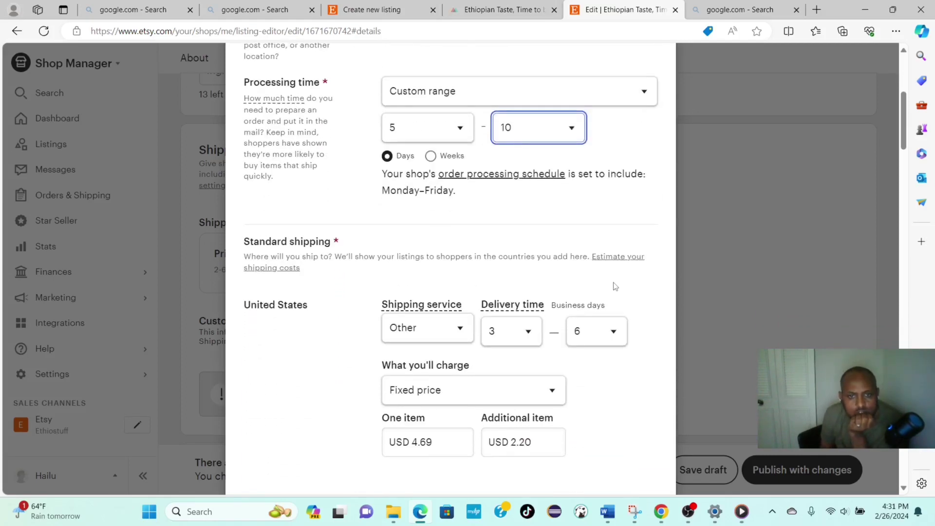
scroll(615, 287, "down", 7)
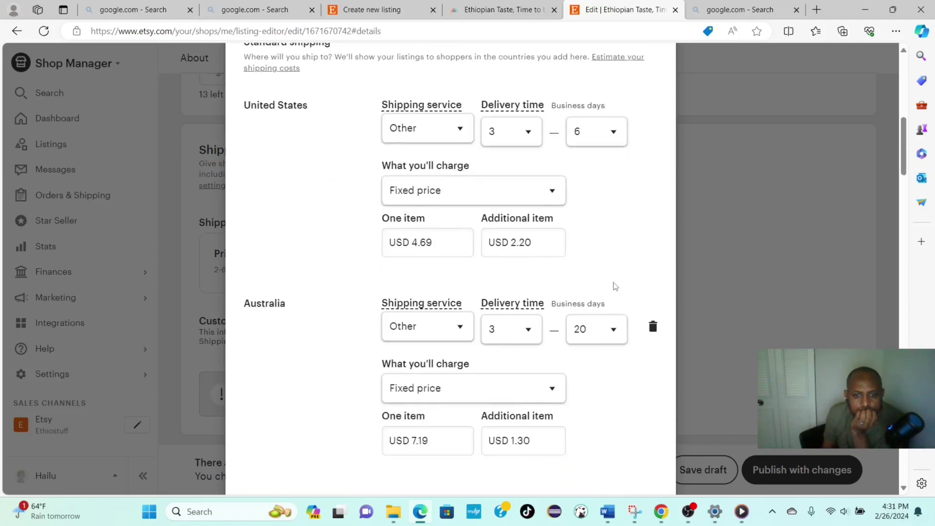
scroll(615, 286, "down", 10)
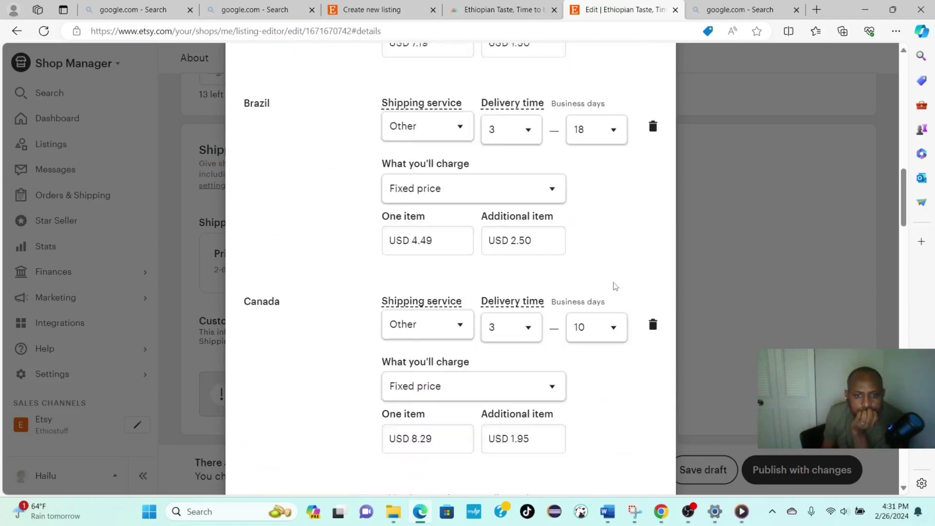
scroll(616, 286, "down", 2)
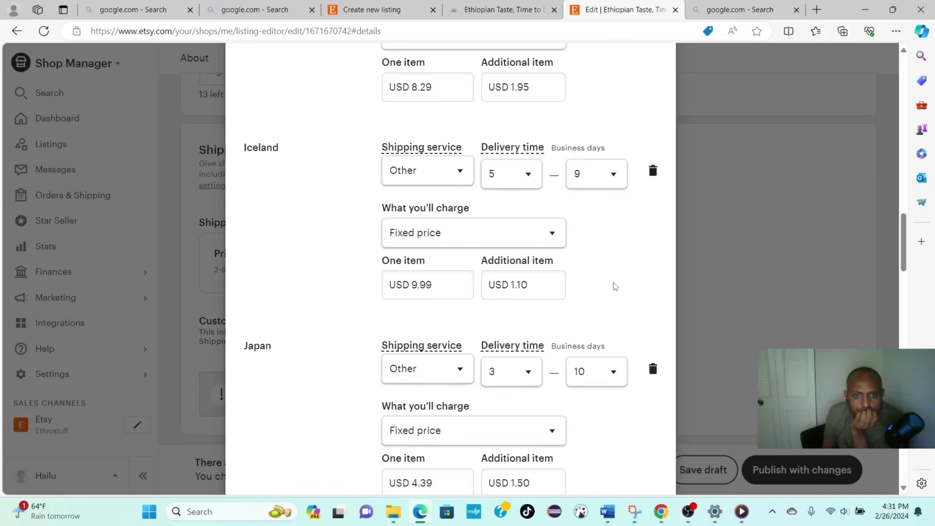
scroll(615, 286, "down", 5)
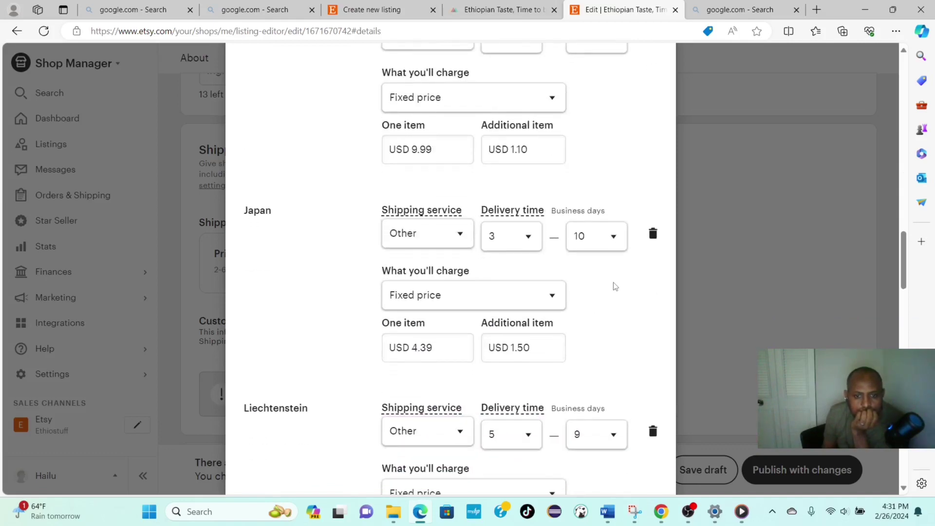
scroll(615, 286, "up", 20)
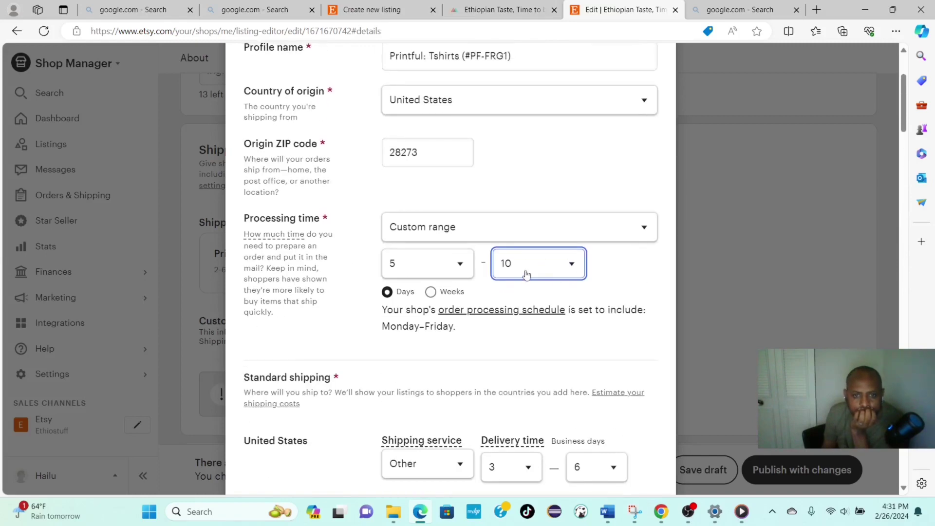
Step: Set the processing time range to 2–6 days, then save the shipping profile and apply it to the listing
left_click(459, 263)
key("Escape")
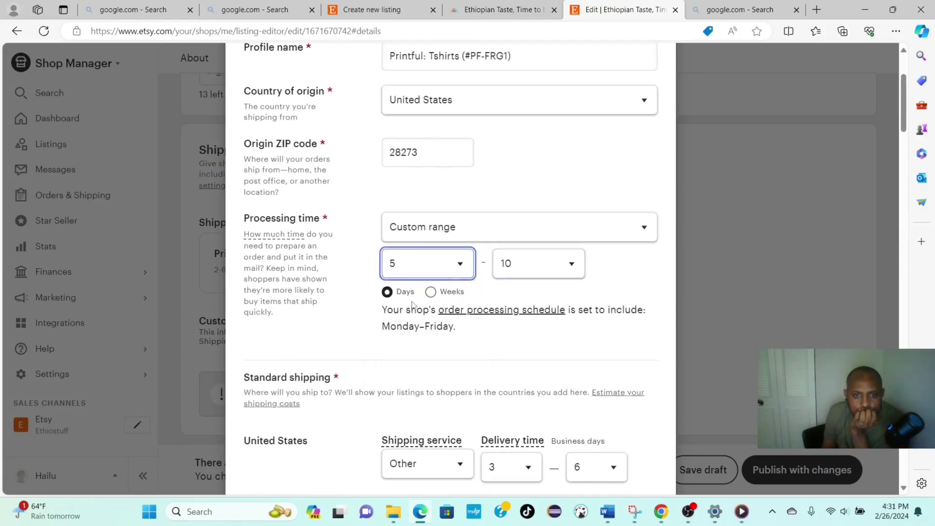
left_click(572, 278)
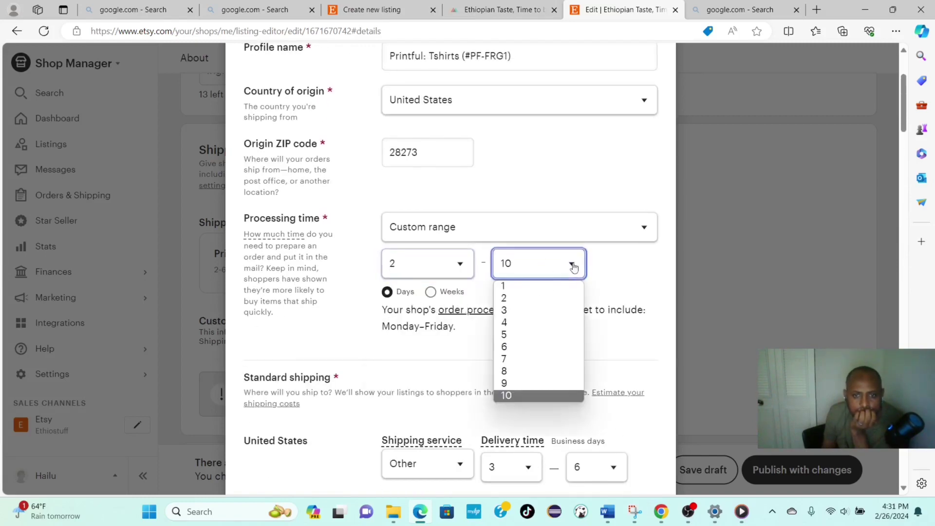
left_click(522, 346)
scroll(591, 307, "down", 10)
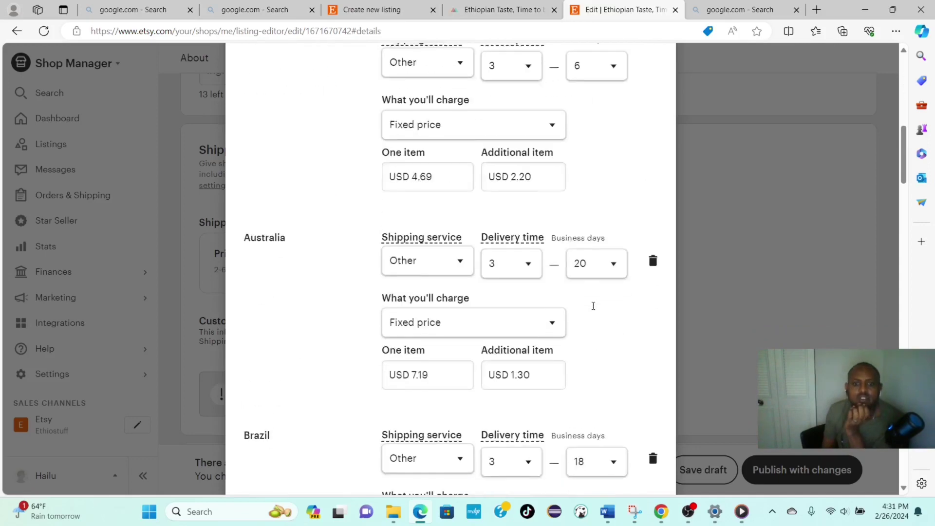
scroll(593, 309, "down", 10)
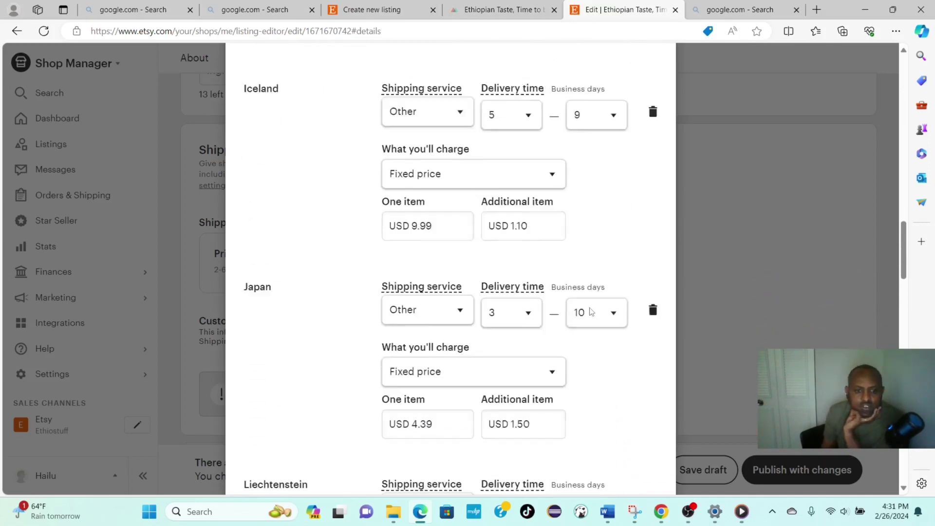
scroll(591, 312, "down", 10)
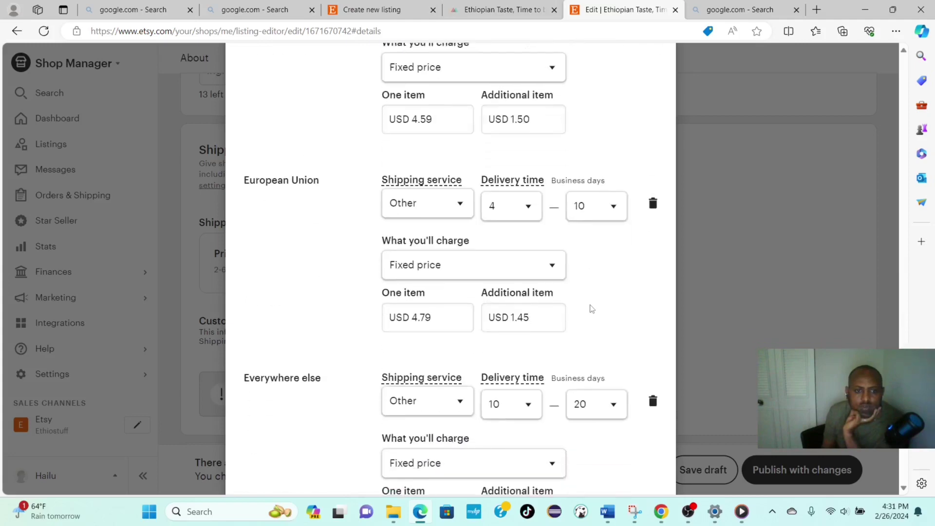
scroll(369, 306, "down", 5)
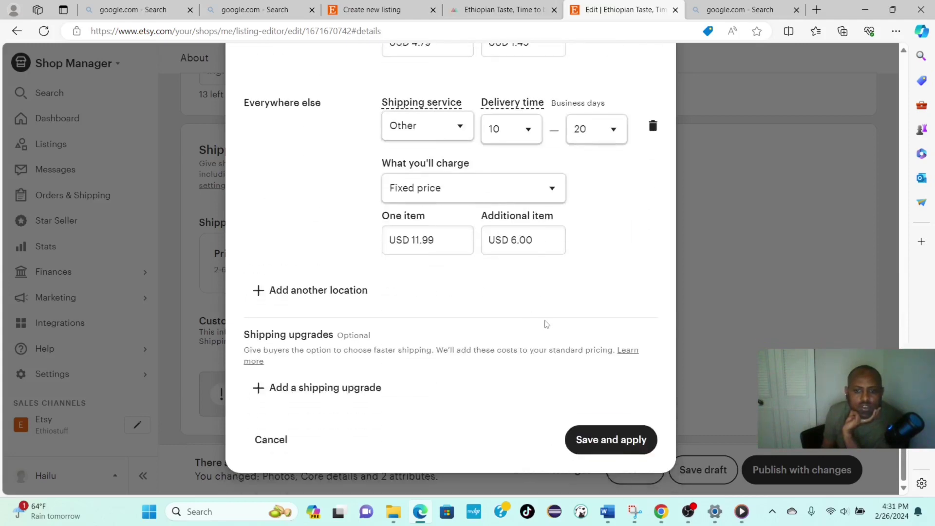
left_click(611, 441)
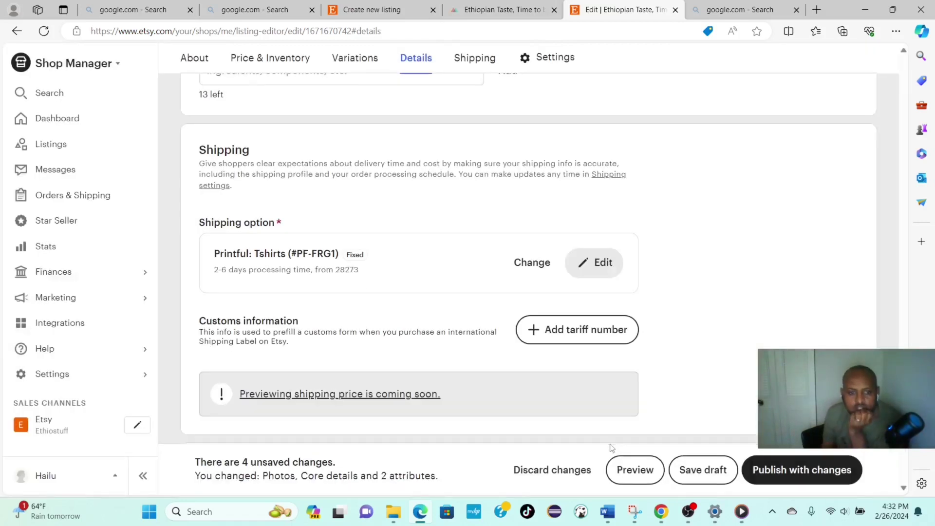
Step: Publish the listing with its changes and manual renewal, accepting the USD 0.20 listing fee
scroll(506, 336, "down", 10)
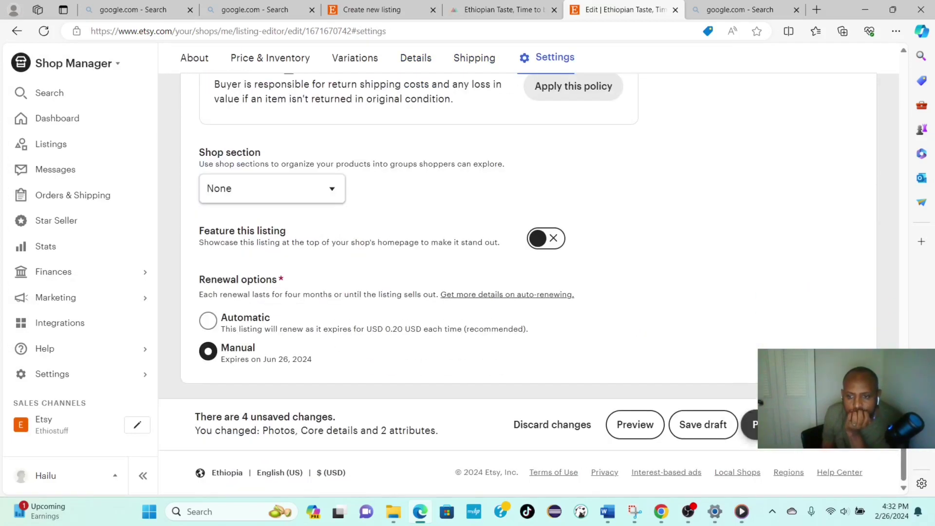
left_click(753, 424)
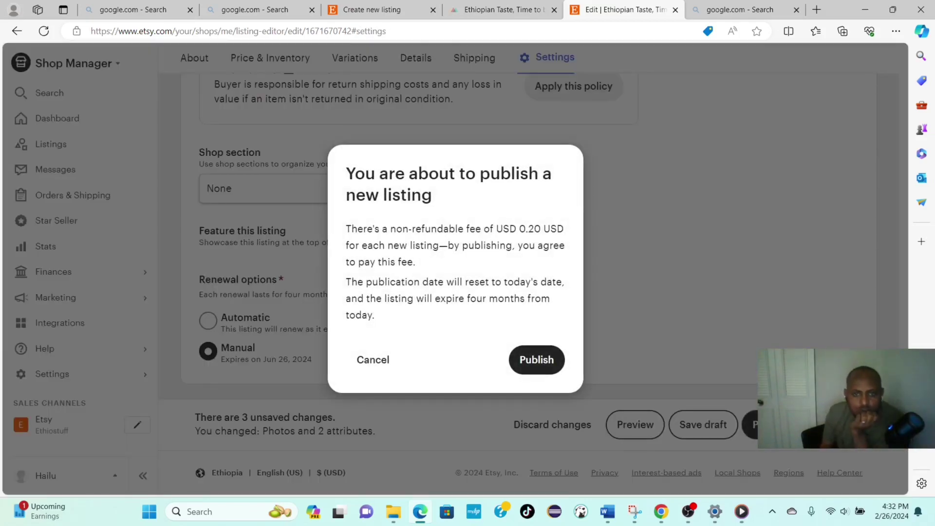
left_click(537, 361)
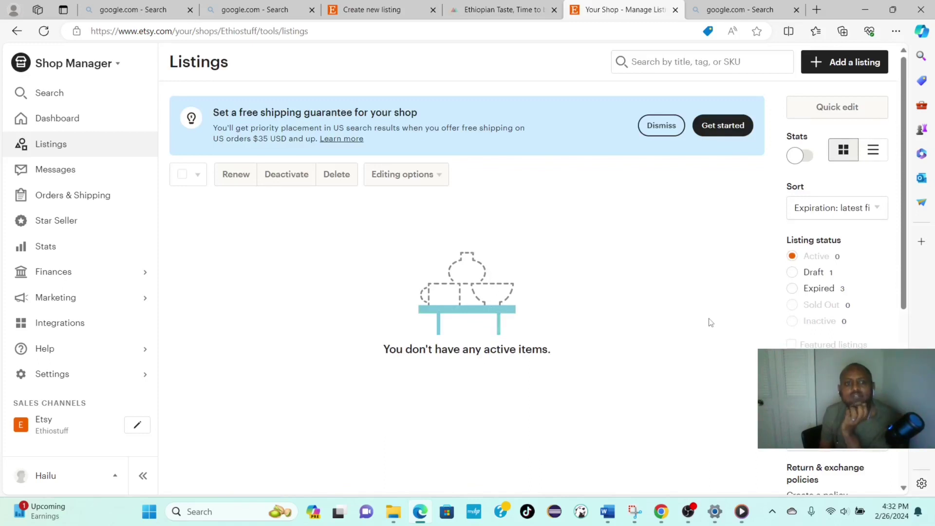
Step: Check the shop's active listings for the published T-shirt, loading the Listings page again in the other Etsy tab
scroll(762, 314, "down", 8)
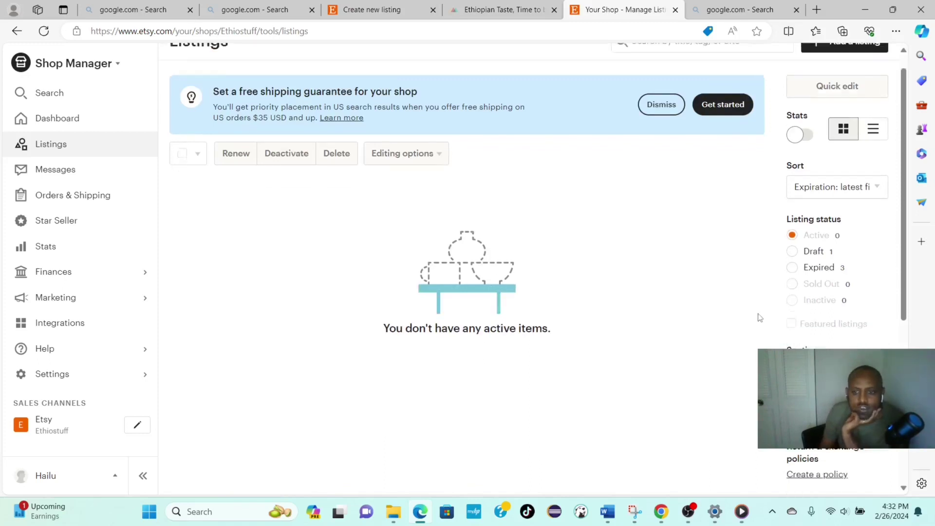
scroll(759, 319, "up", 6)
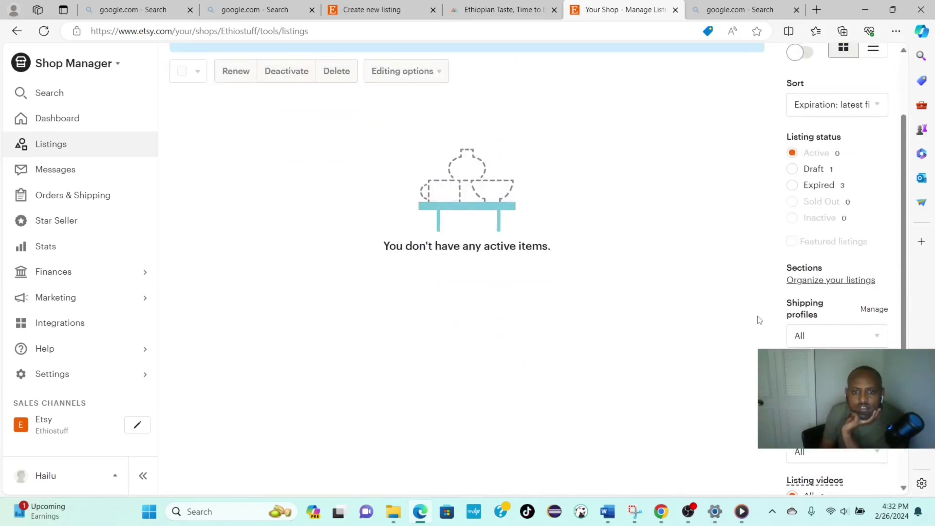
scroll(759, 320, "up", 2)
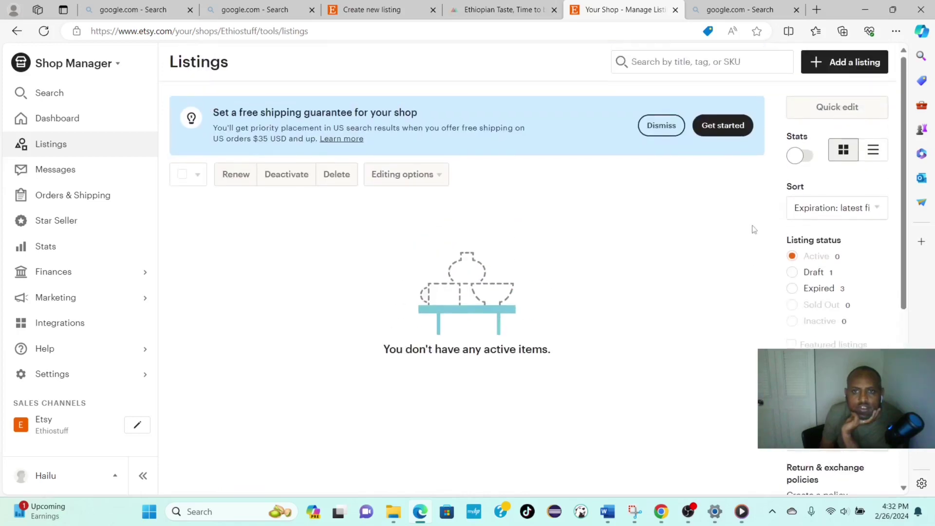
left_click(367, 10)
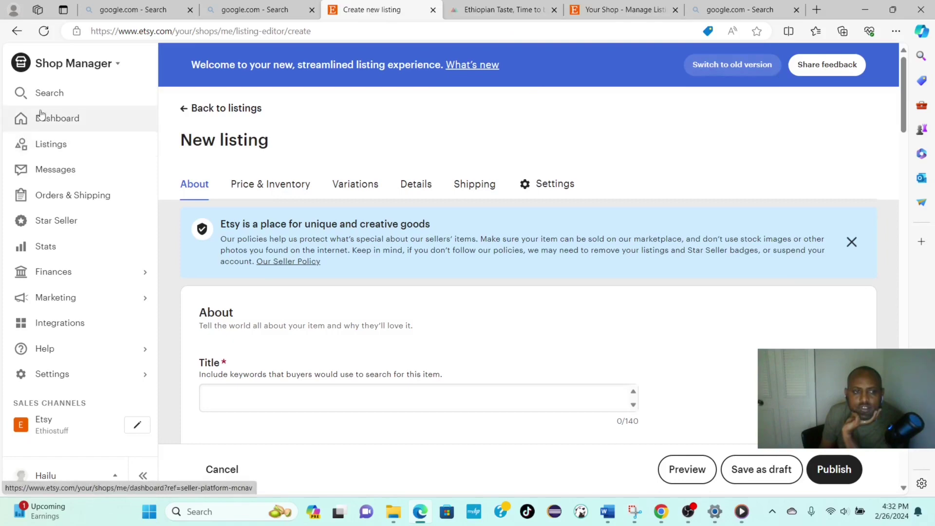
left_click(58, 119)
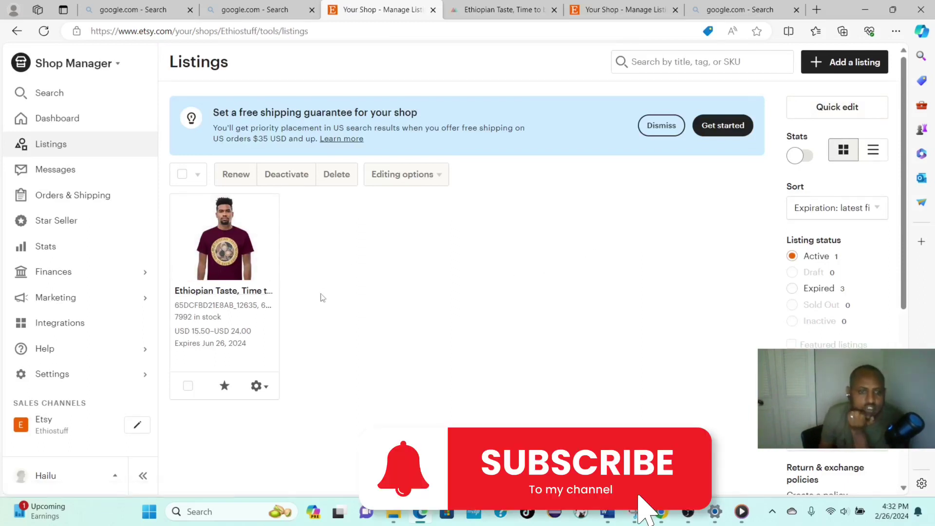
Step: Open the active "Ethiopian Taste, Time to brew coffee" listing and review its title, photos, thumbnail and description
left_click(230, 259)
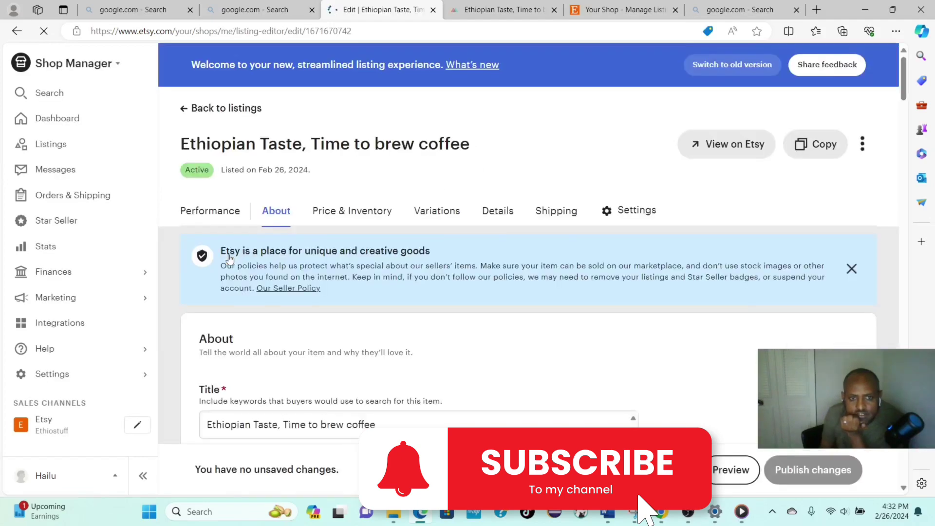
scroll(525, 208, "down", 12)
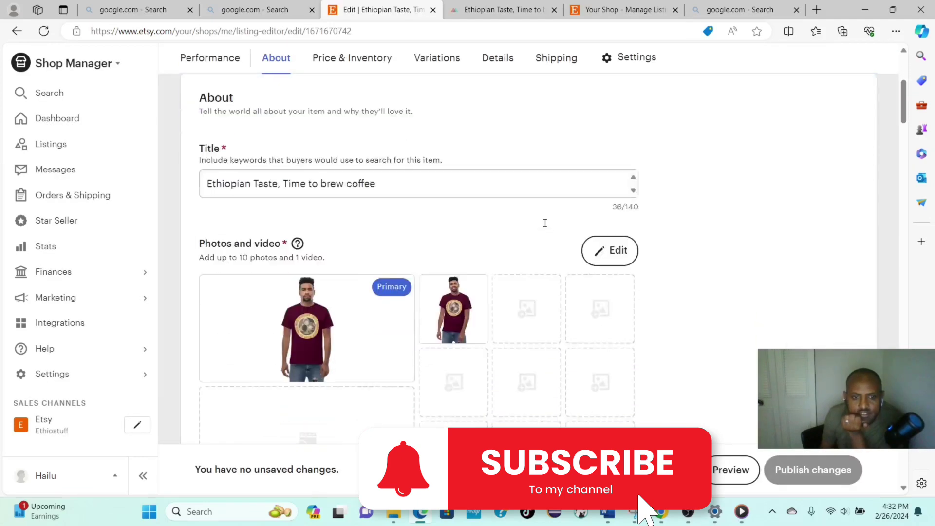
scroll(482, 217, "down", 15)
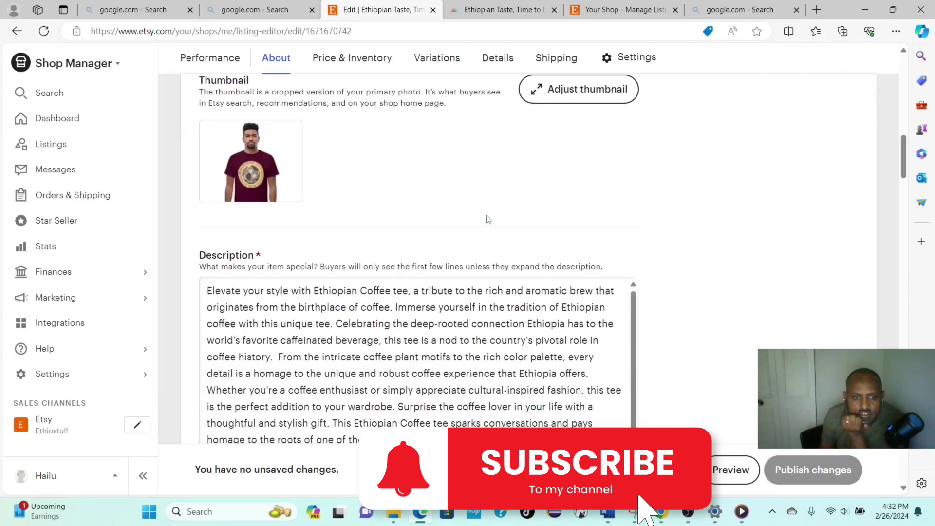
Step: Review the listing's variations, category and attributes, and check the buyer-facing listing preview before closing it
scroll(487, 218, "down", 15)
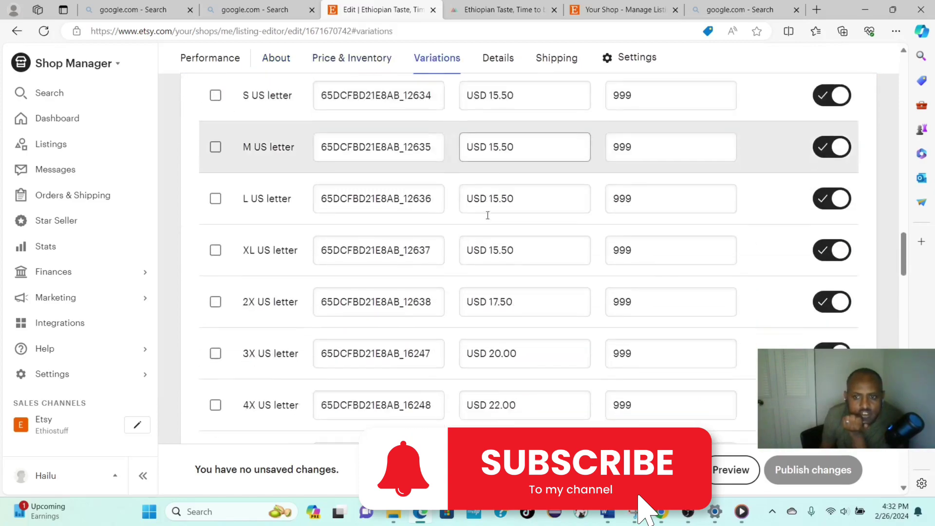
scroll(489, 219, "down", 15)
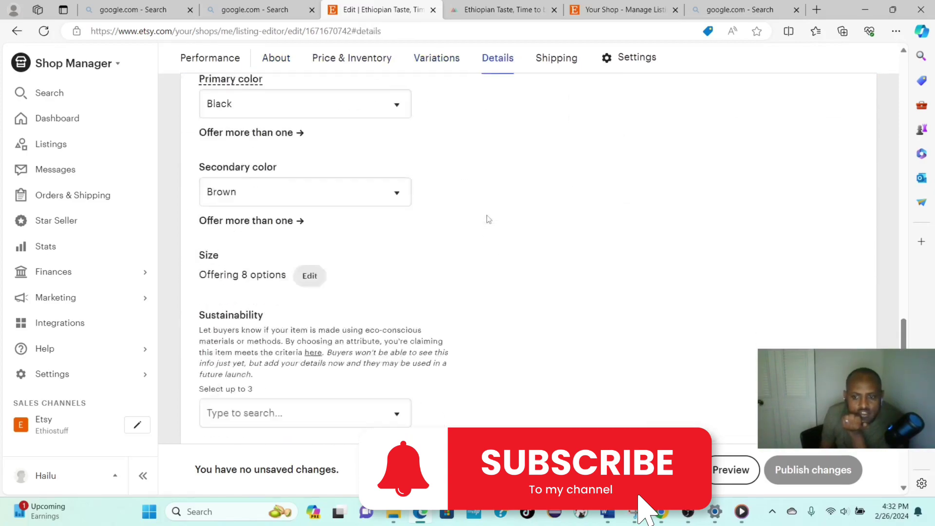
scroll(488, 219, "up", 15)
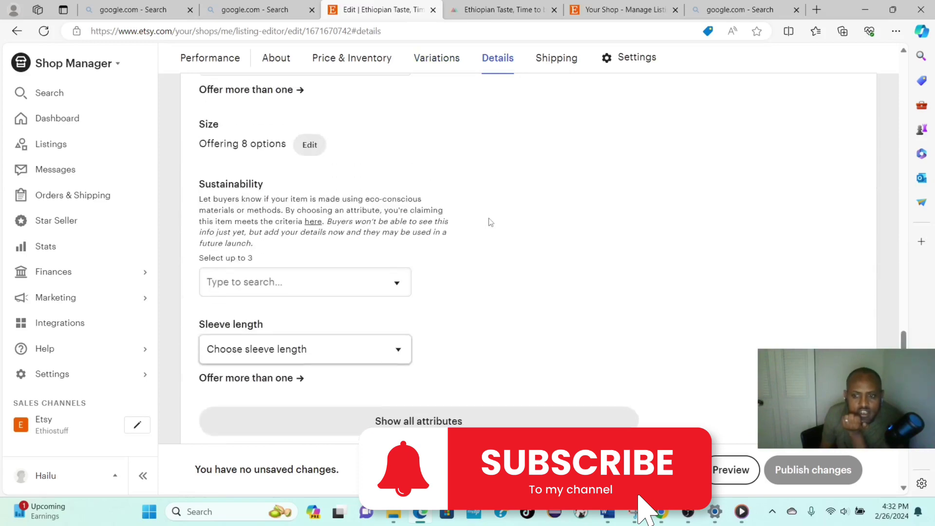
left_click(729, 469)
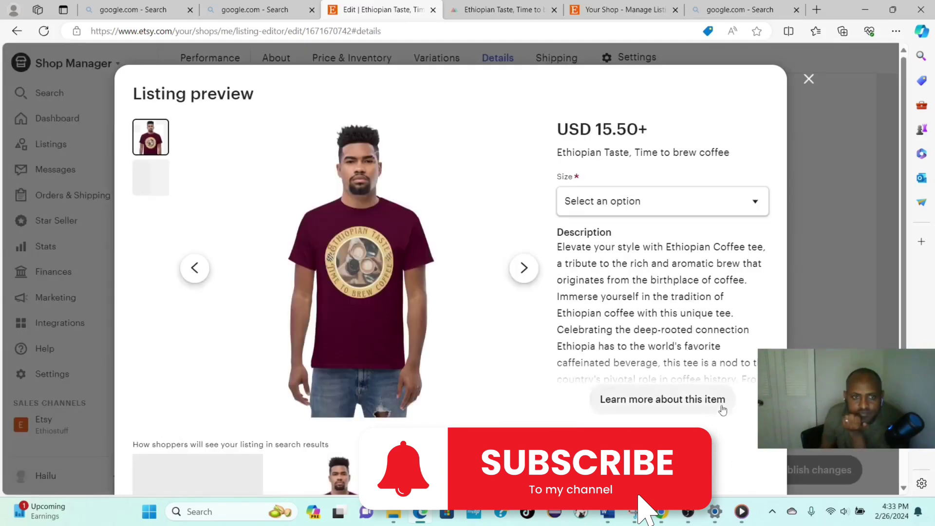
left_click(808, 80)
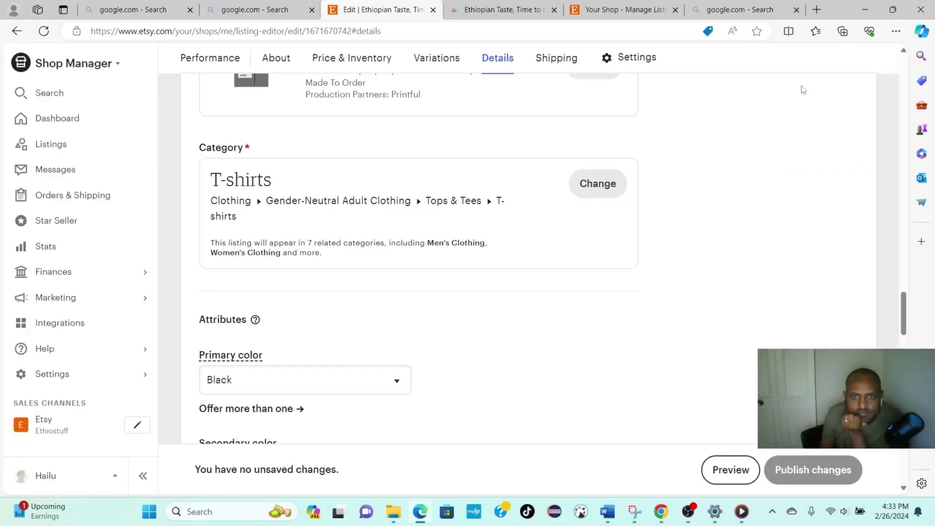
Step: Leave the listing editor to view the shop dashboard's stats overview, and go back to the shop's listings
scroll(482, 341, "up", 15)
scroll(478, 331, "up", 15)
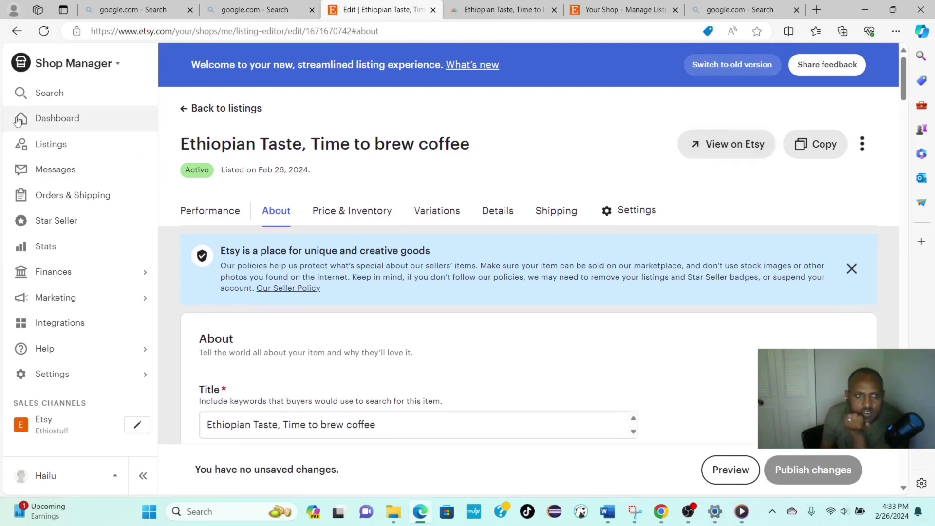
left_click(68, 120)
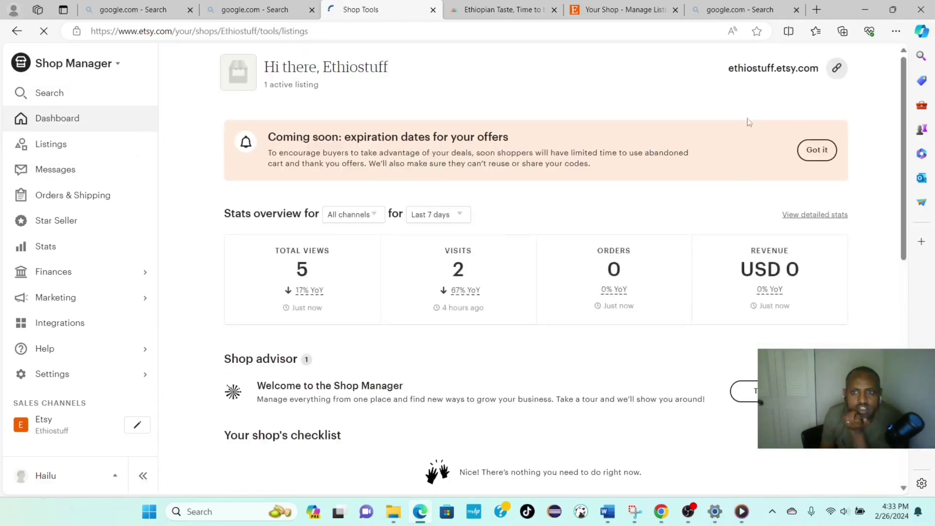
left_click(51, 145)
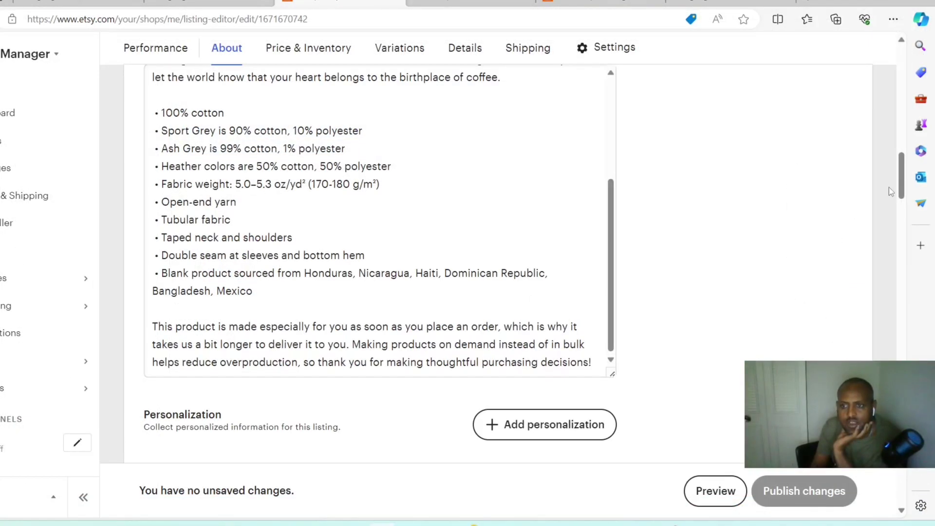
Step: Review the T-shirt listing's renewal options, return policy, customs information and shipping section in the listing editor
left_click_drag(901, 187, 918, 484)
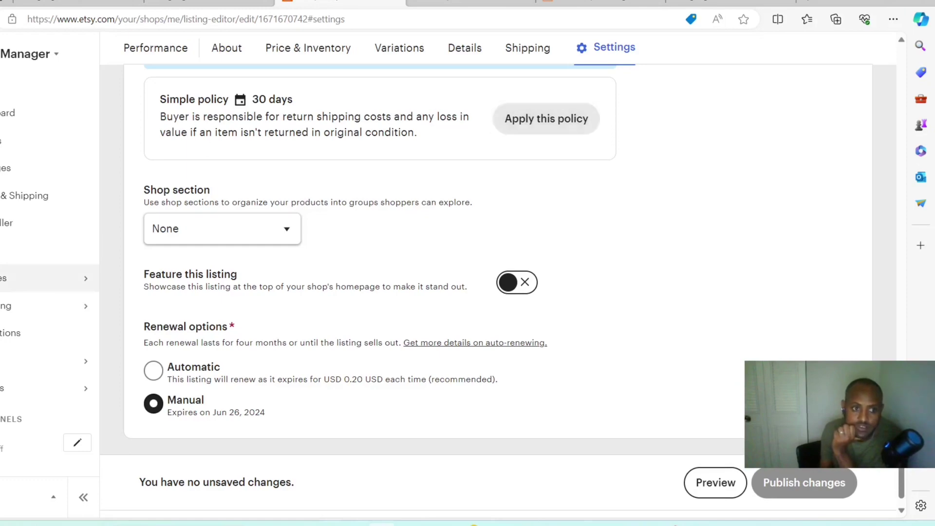
scroll(49, 222, "up", 7)
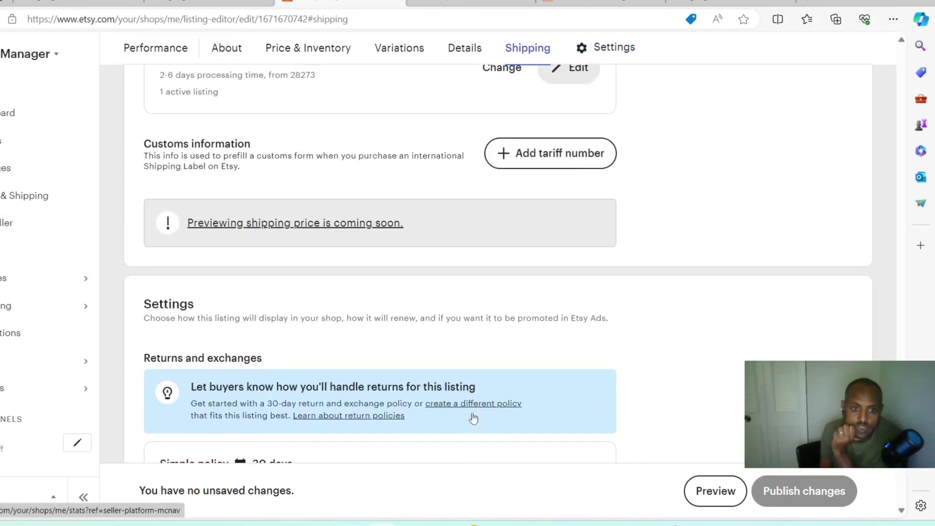